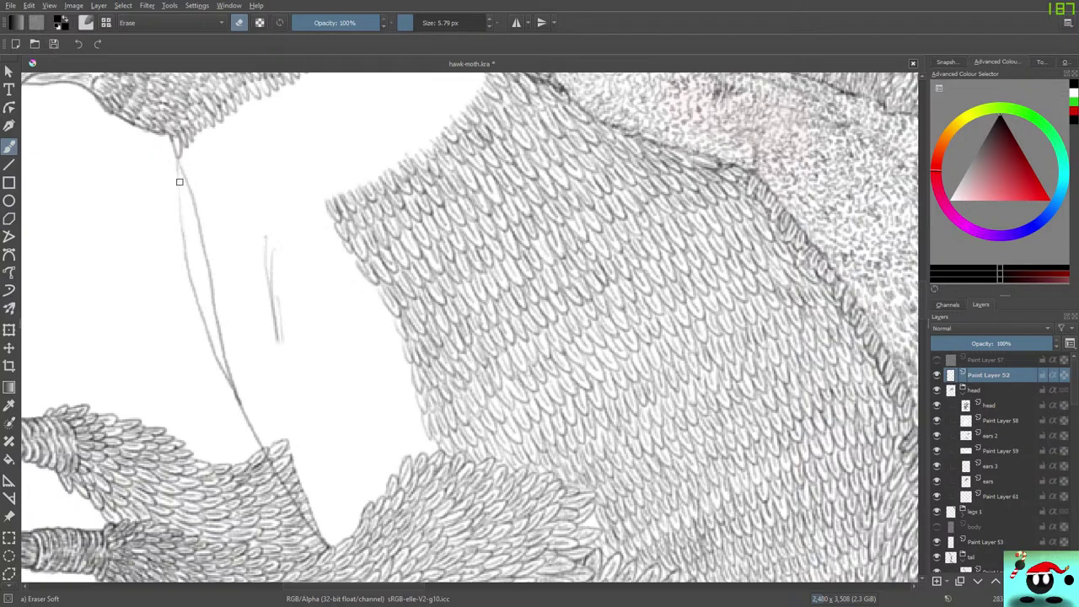
Erase the surplus outer guide line at the front of the neck with the Eraser Circle brush at 29.14 px
{"action": "left_click_drag", "start_coordinate": [180, 205], "coordinate": [195, 294]}
{"action": "left_click", "coordinate": [435, 23]}
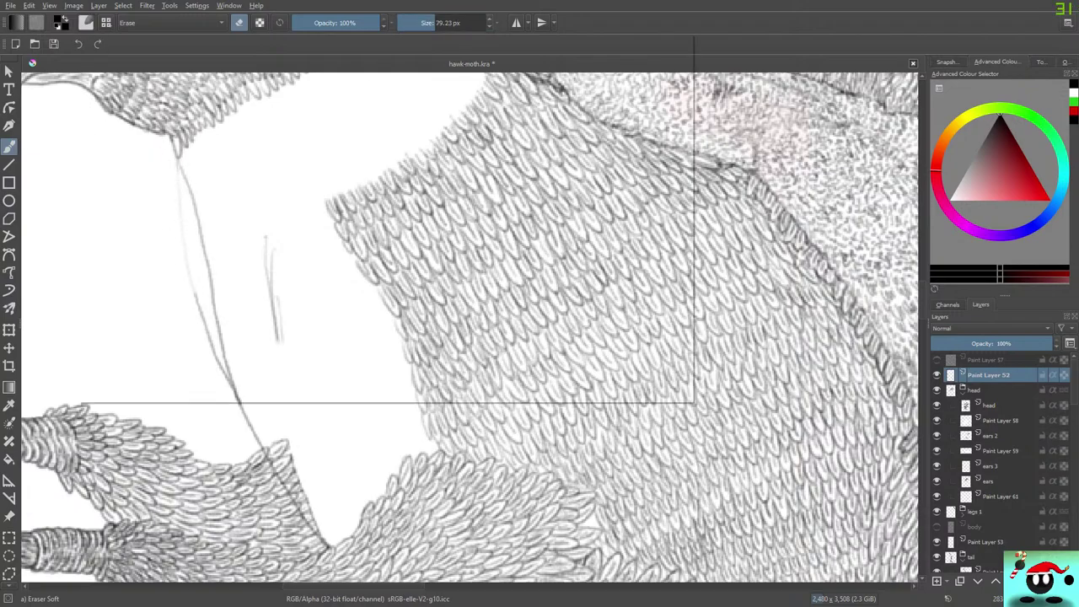
{"action": "key", "text": "F5"}
{"action": "left_click", "coordinate": [99, 145]}
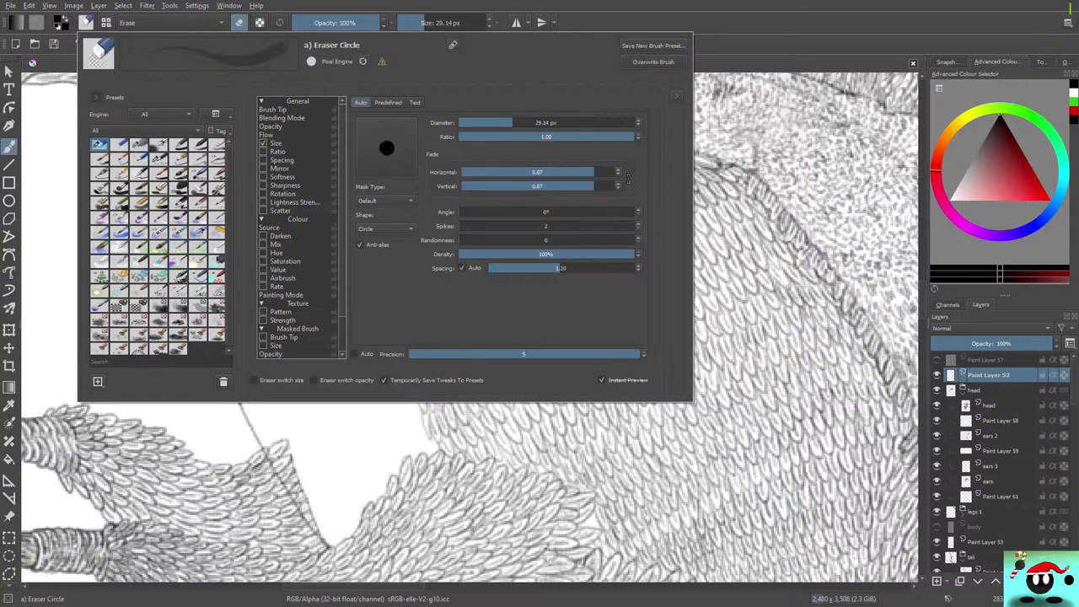
{"action": "left_click", "coordinate": [36, 169]}
{"action": "mouse_move", "coordinate": [167, 202]}
{"action": "left_mouse_down"}
{"action": "mouse_move", "coordinate": [159, 167]}
{"action": "mouse_move", "coordinate": [197, 344]}
{"action": "left_mouse_up"}
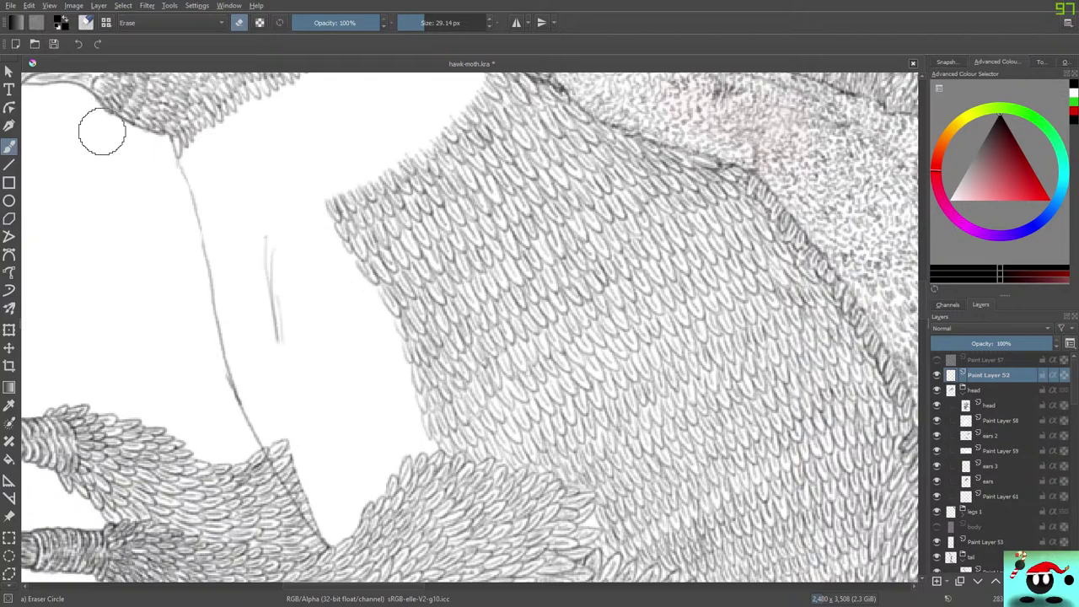
Rename Paint Layer 61 in the head group as "bottom head"
{"action": "left_click", "coordinate": [1003, 496]}
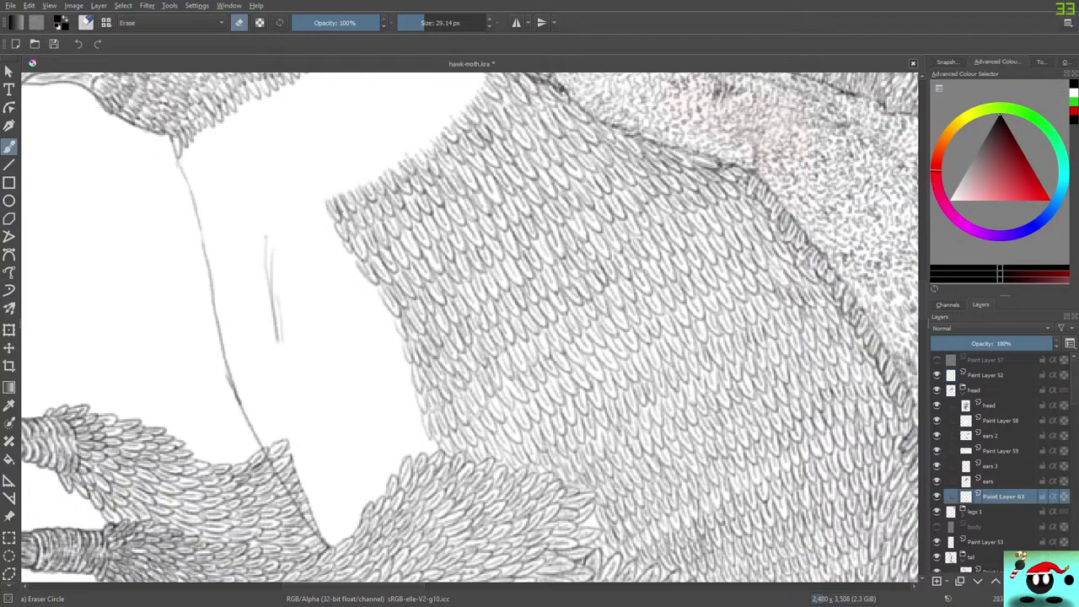
{"action": "double_click", "coordinate": [1004, 496]}
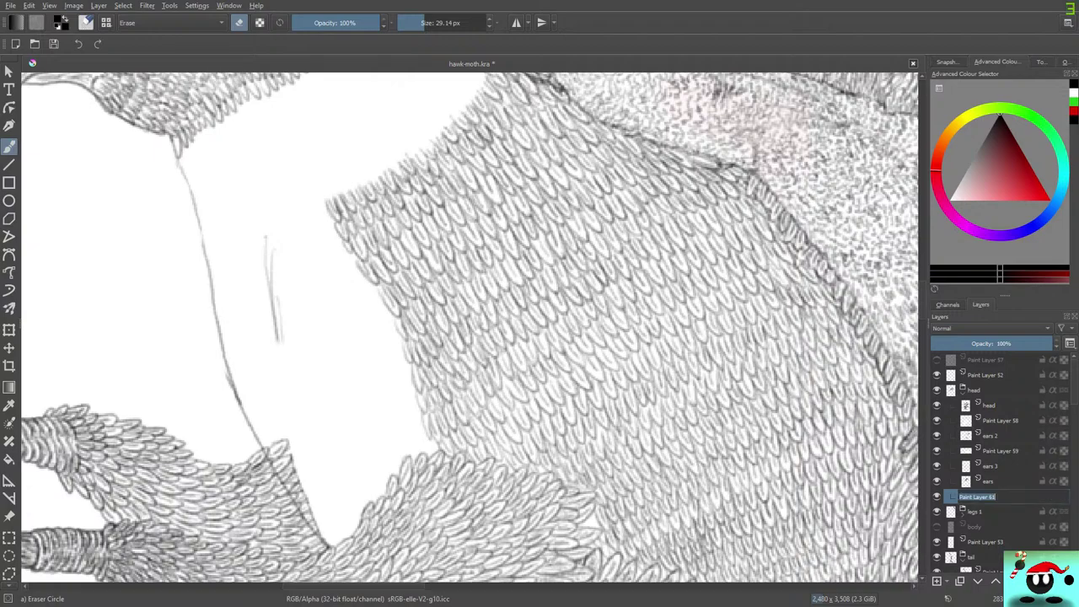
{"action": "mouse_move", "coordinate": [1002, 497]}
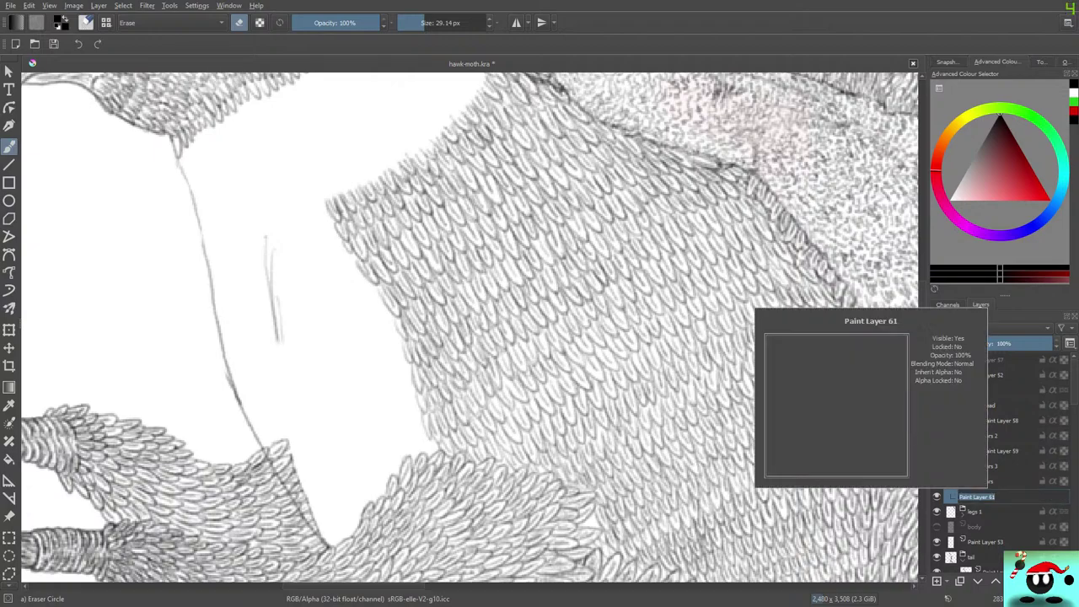
{"action": "type", "text": "bottom head"}
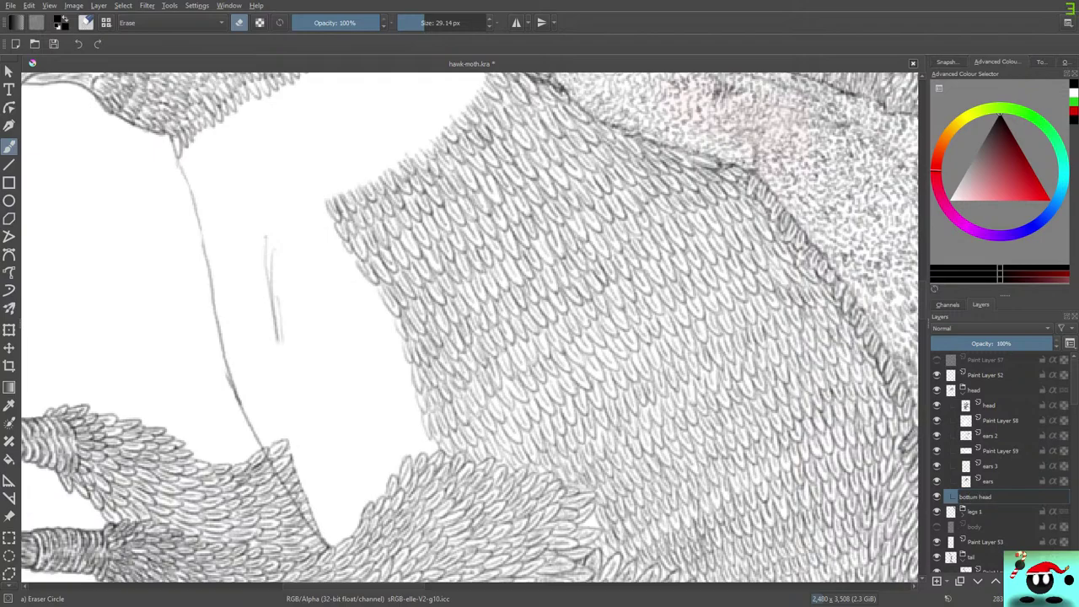
{"action": "key", "text": "Return"}
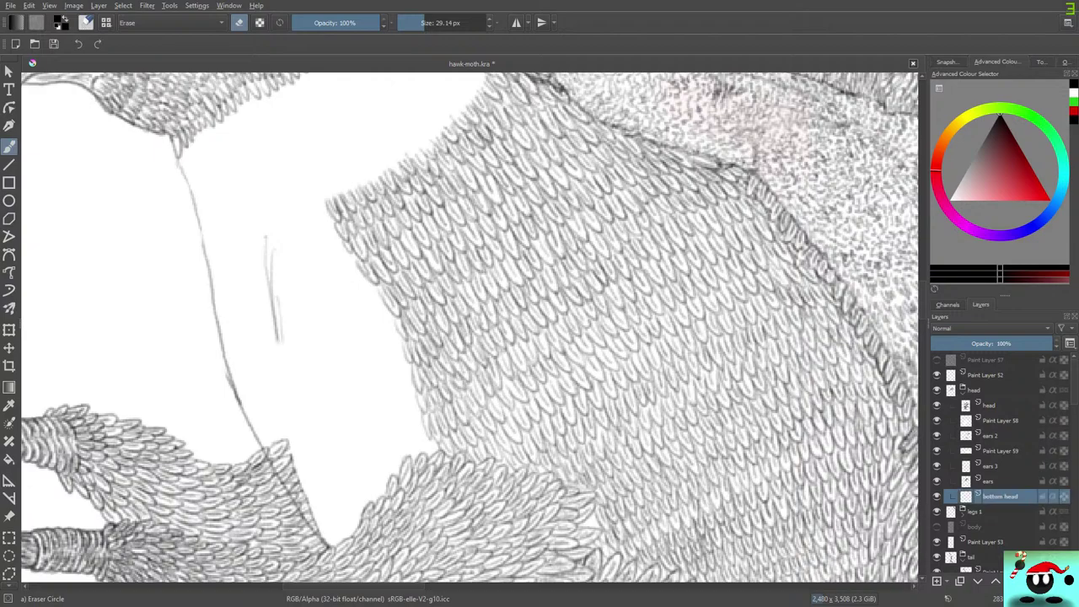
Draw the first few feather scales under the throat on the bottom head layer with the Pencil-2 brush at 5.19 px
{"action": "scroll", "coordinate": [470, 327], "scroll_direction": "up", "scroll_amount": 5}
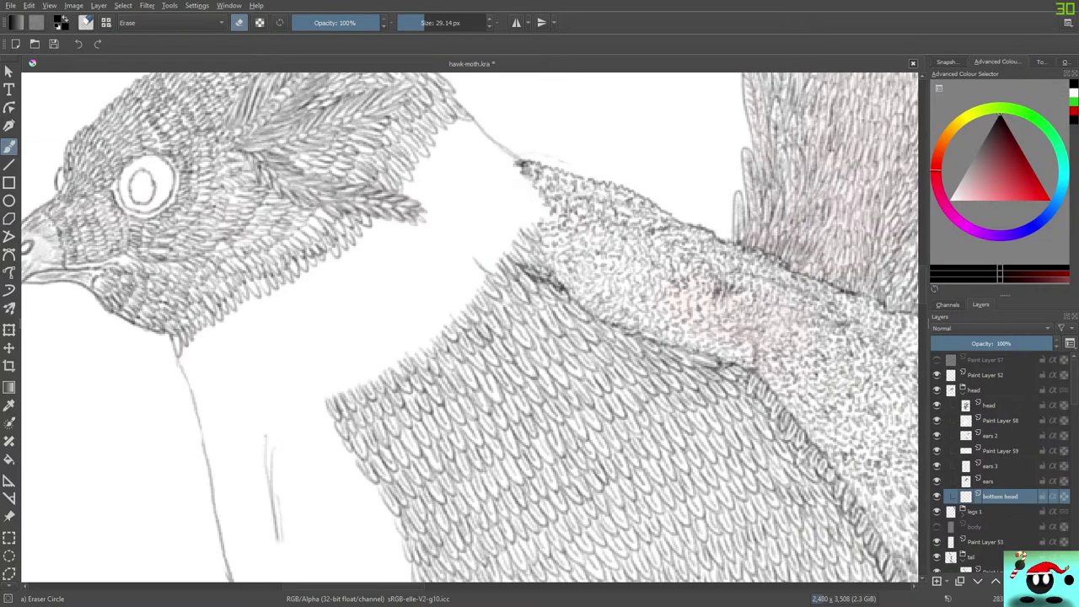
{"action": "key", "text": "slash"}
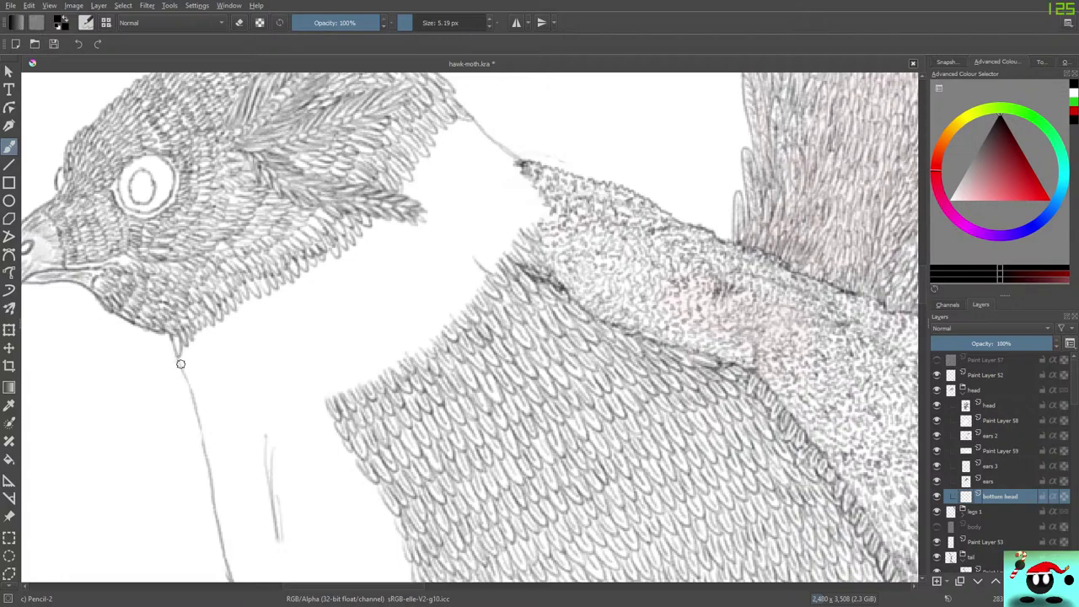
{"action": "mouse_move", "coordinate": [178, 357]}
{"action": "left_mouse_down"}
{"action": "mouse_move", "coordinate": [199, 342]}
{"action": "mouse_move", "coordinate": [208, 350]}
{"action": "mouse_move", "coordinate": [226, 314]}
{"action": "mouse_move", "coordinate": [205, 320]}
{"action": "left_mouse_up"}
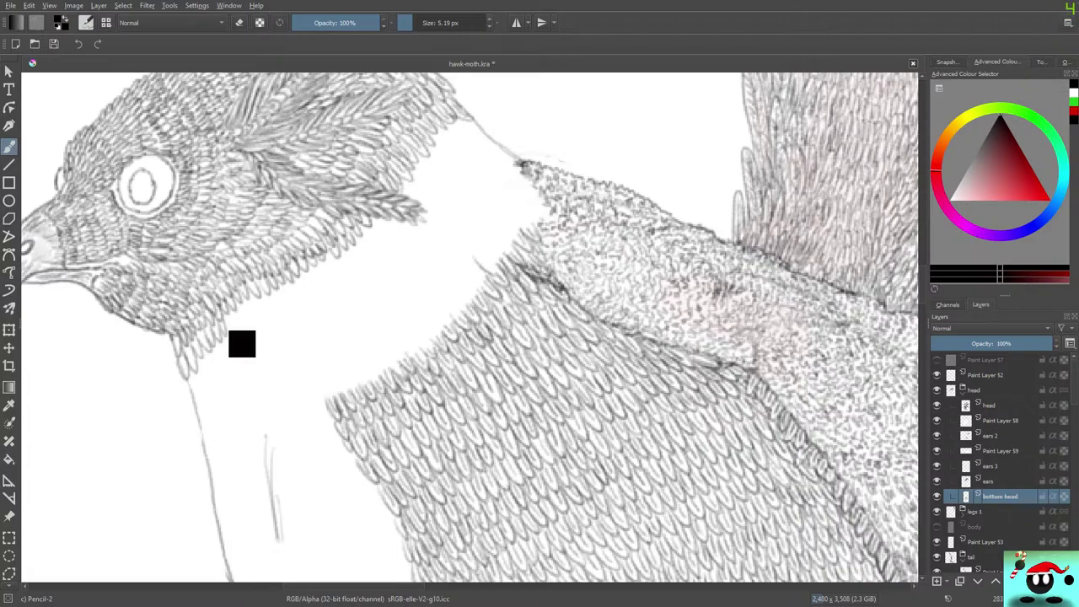
Rotate the canvas until the head points down, extend the row of scales along the head's neck edge, and erase the scales overshooting the throat
{"action": "key", "text": "6"}
{"action": "key", "text": "6"}
{"action": "key", "text": "6"}
{"action": "key", "text": "6"}
{"action": "key", "text": "6"}
{"action": "key", "text": "6"}
{"action": "key", "text": "6"}
{"action": "key", "text": "6"}
{"action": "key", "text": "6"}
{"action": "key", "text": "6"}
{"action": "key", "text": "6"}
{"action": "key", "text": "6"}
{"action": "key", "text": "6"}
{"action": "key", "text": "6"}
{"action": "key", "text": "6"}
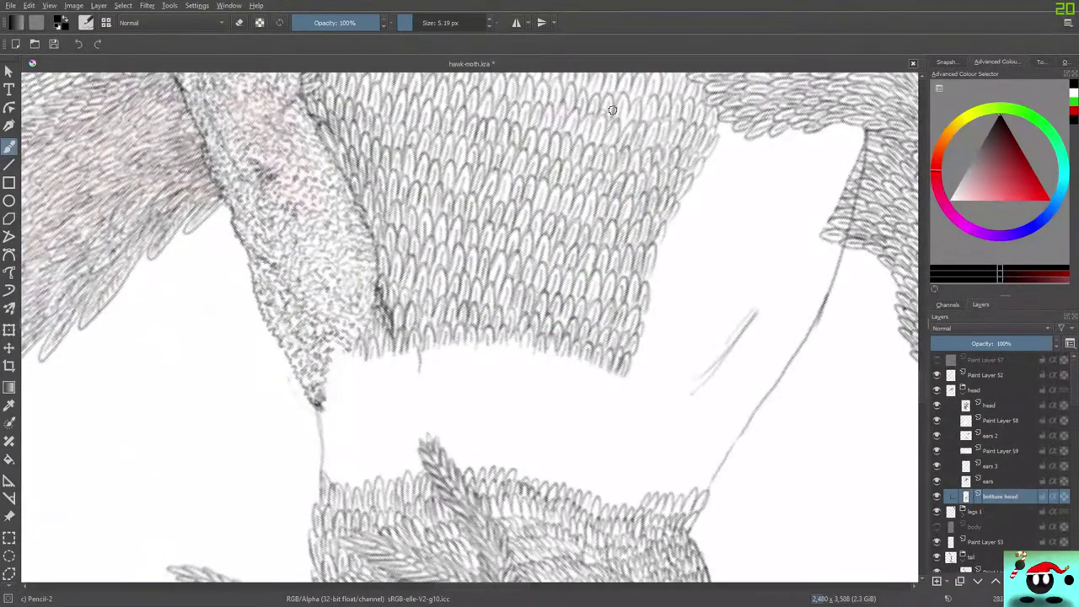
{"action": "scroll", "coordinate": [267, 363], "scroll_direction": "down", "scroll_amount": 5}
{"action": "scroll", "coordinate": [299, 396], "scroll_direction": "up", "scroll_amount": 5}
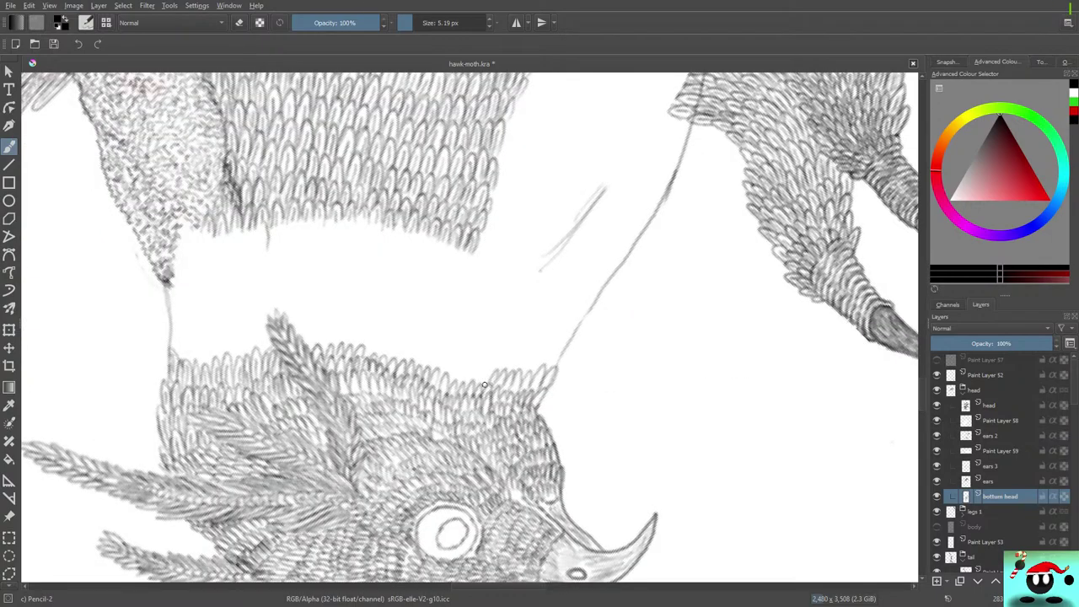
{"action": "mouse_move", "coordinate": [485, 385]}
{"action": "left_mouse_down"}
{"action": "mouse_move", "coordinate": [477, 355]}
{"action": "mouse_move", "coordinate": [467, 375]}
{"action": "mouse_move", "coordinate": [462, 363]}
{"action": "mouse_move", "coordinate": [453, 379]}
{"action": "mouse_move", "coordinate": [457, 354]}
{"action": "mouse_move", "coordinate": [429, 371]}
{"action": "left_mouse_up"}
{"action": "key", "text": "e"}
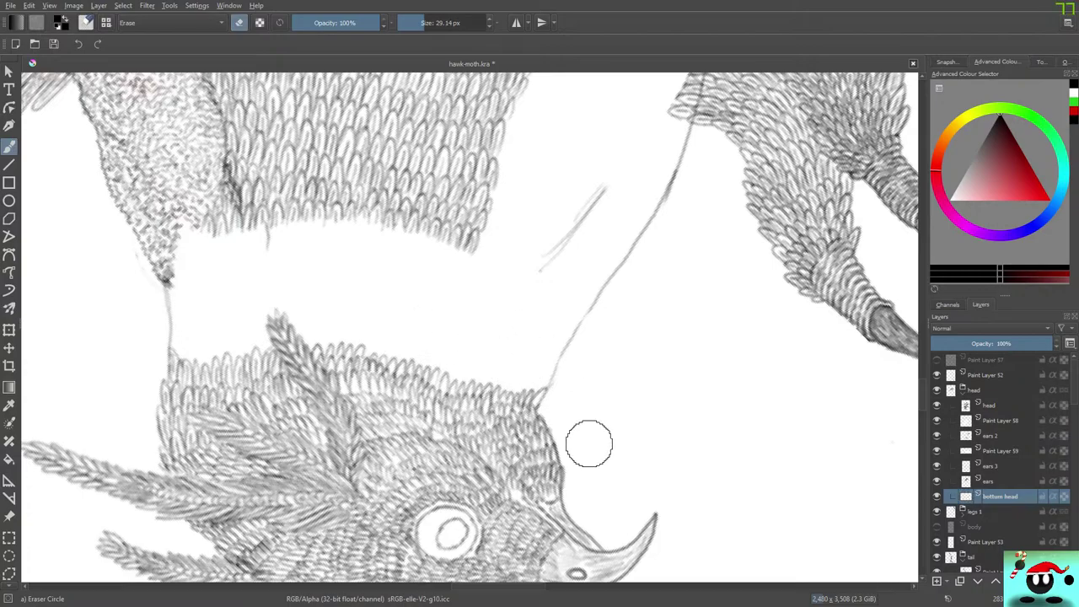
{"action": "key", "text": "e"}
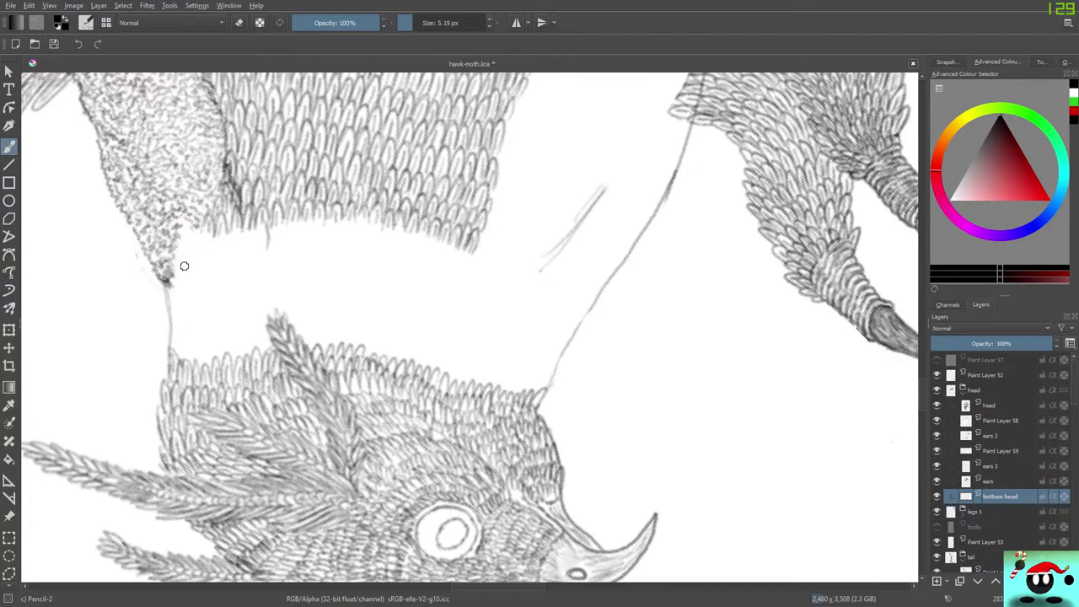
Sketch a short line from the wing tip to the body feathers on Paint Layer 52, and add a scale row across the neck on bottom head
{"action": "left_click", "coordinate": [988, 374]}
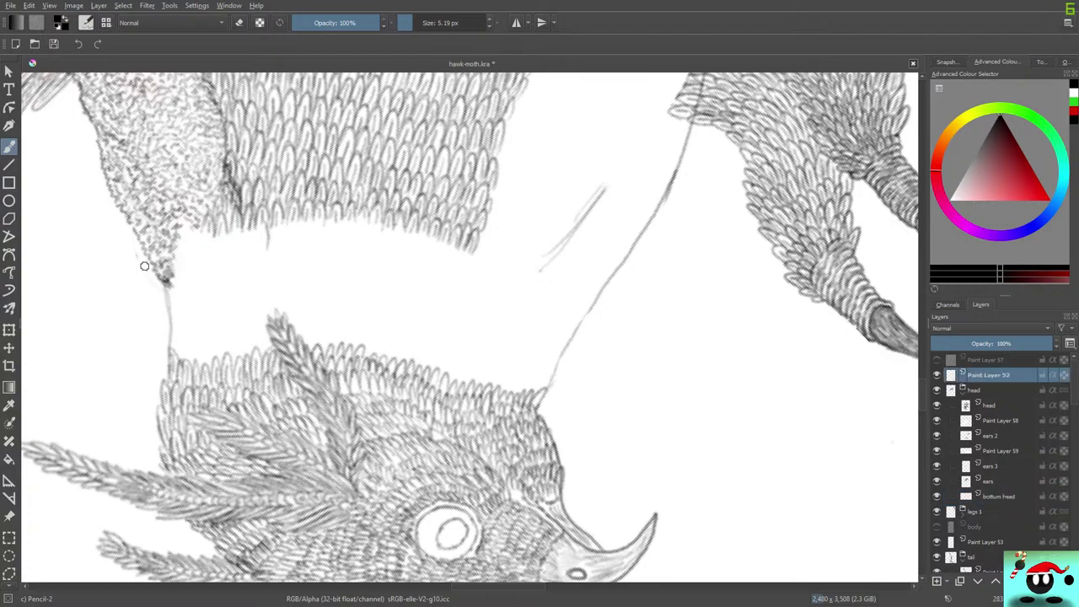
{"action": "left_click_drag", "start_coordinate": [166, 282], "coordinate": [191, 229]}
{"action": "left_click", "coordinate": [1000, 496]}
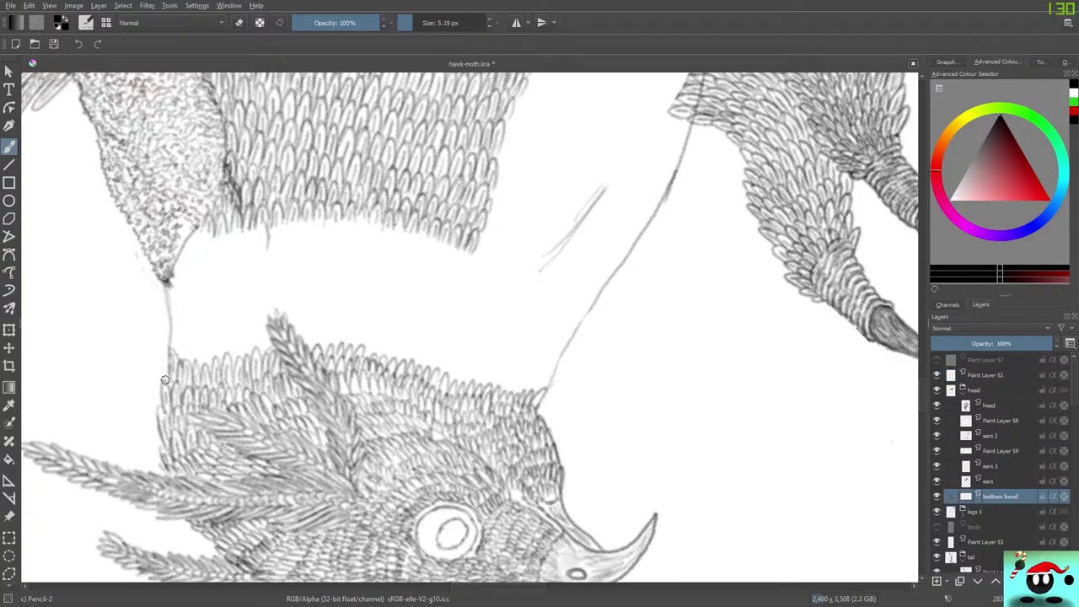
{"action": "mouse_move", "coordinate": [172, 324]}
{"action": "left_mouse_down"}
{"action": "mouse_move", "coordinate": [177, 357]}
{"action": "mouse_move", "coordinate": [179, 328]}
{"action": "mouse_move", "coordinate": [186, 361]}
{"action": "mouse_move", "coordinate": [188, 336]}
{"action": "mouse_move", "coordinate": [195, 365]}
{"action": "mouse_move", "coordinate": [196, 346]}
{"action": "mouse_move", "coordinate": [204, 364]}
{"action": "mouse_move", "coordinate": [205, 344]}
{"action": "mouse_move", "coordinate": [214, 360]}
{"action": "mouse_move", "coordinate": [218, 329]}
{"action": "mouse_move", "coordinate": [226, 357]}
{"action": "mouse_move", "coordinate": [225, 343]}
{"action": "mouse_move", "coordinate": [235, 353]}
{"action": "mouse_move", "coordinate": [217, 337]}
{"action": "mouse_move", "coordinate": [243, 342]}
{"action": "mouse_move", "coordinate": [234, 357]}
{"action": "mouse_move", "coordinate": [240, 333]}
{"action": "mouse_move", "coordinate": [245, 353]}
{"action": "mouse_move", "coordinate": [259, 330]}
{"action": "mouse_move", "coordinate": [260, 352]}
{"action": "mouse_move", "coordinate": [262, 326]}
{"action": "mouse_move", "coordinate": [268, 355]}
{"action": "mouse_move", "coordinate": [264, 330]}
{"action": "mouse_move", "coordinate": [283, 329]}
{"action": "mouse_move", "coordinate": [268, 347]}
{"action": "mouse_move", "coordinate": [298, 319]}
{"action": "mouse_move", "coordinate": [303, 342]}
{"action": "mouse_move", "coordinate": [308, 321]}
{"action": "mouse_move", "coordinate": [318, 348]}
{"action": "mouse_move", "coordinate": [326, 323]}
{"action": "mouse_move", "coordinate": [329, 346]}
{"action": "mouse_move", "coordinate": [332, 324]}
{"action": "mouse_move", "coordinate": [360, 325]}
{"action": "mouse_move", "coordinate": [340, 344]}
{"action": "mouse_move", "coordinate": [357, 328]}
{"action": "mouse_move", "coordinate": [357, 346]}
{"action": "mouse_move", "coordinate": [368, 329]}
{"action": "mouse_move", "coordinate": [364, 345]}
{"action": "mouse_move", "coordinate": [375, 341]}
{"action": "mouse_move", "coordinate": [367, 357]}
{"action": "mouse_move", "coordinate": [384, 335]}
{"action": "mouse_move", "coordinate": [377, 355]}
{"action": "mouse_move", "coordinate": [391, 336]}
{"action": "mouse_move", "coordinate": [385, 356]}
{"action": "mouse_move", "coordinate": [430, 346]}
{"action": "mouse_move", "coordinate": [437, 360]}
{"action": "mouse_move", "coordinate": [447, 350]}
{"action": "mouse_move", "coordinate": [455, 371]}
{"action": "mouse_move", "coordinate": [462, 357]}
{"action": "mouse_move", "coordinate": [459, 379]}
{"action": "mouse_move", "coordinate": [471, 363]}
{"action": "mouse_move", "coordinate": [482, 381]}
{"action": "mouse_move", "coordinate": [493, 363]}
{"action": "mouse_move", "coordinate": [497, 377]}
{"action": "mouse_move", "coordinate": [511, 368]}
{"action": "mouse_move", "coordinate": [518, 386]}
{"action": "mouse_move", "coordinate": [528, 371]}
{"action": "mouse_move", "coordinate": [545, 389]}
{"action": "mouse_move", "coordinate": [553, 368]}
{"action": "mouse_move", "coordinate": [533, 399]}
{"action": "left_mouse_up"}
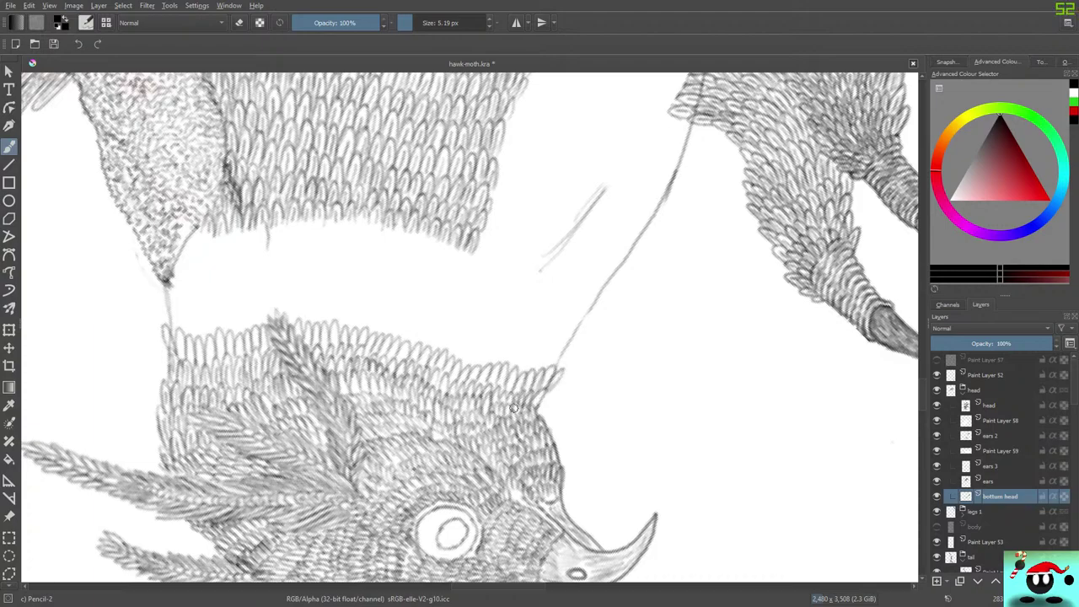
Sketch a new inner chest outline on Paint Layer 52, curving from the leg feathers down to the throat
{"action": "left_click_drag", "start_coordinate": [921, 393], "coordinate": [922, 388]}
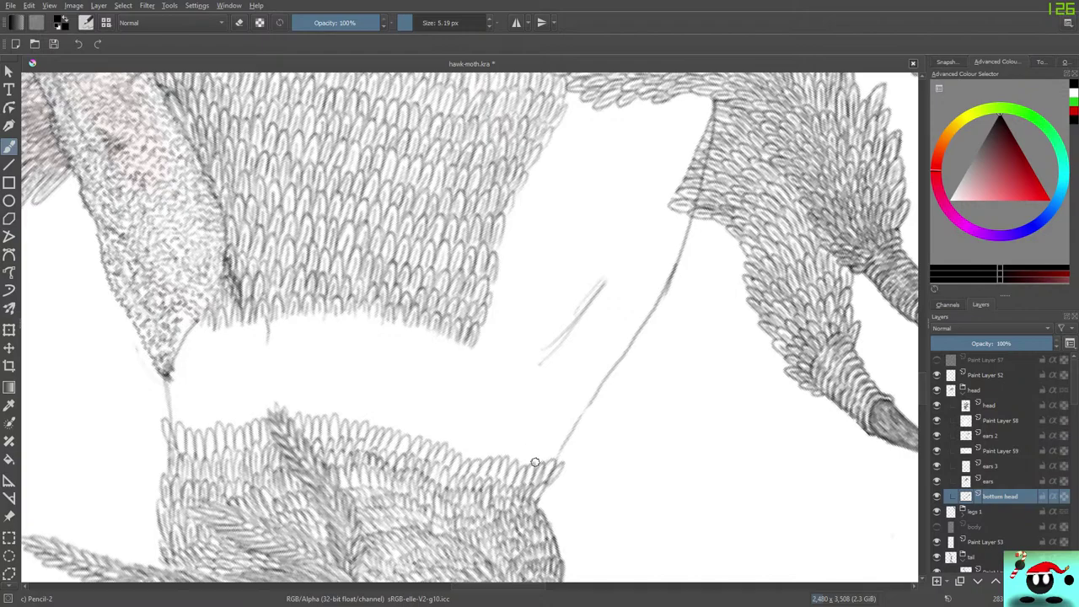
{"action": "left_click", "coordinate": [583, 315]}
{"action": "left_click", "coordinate": [999, 374]}
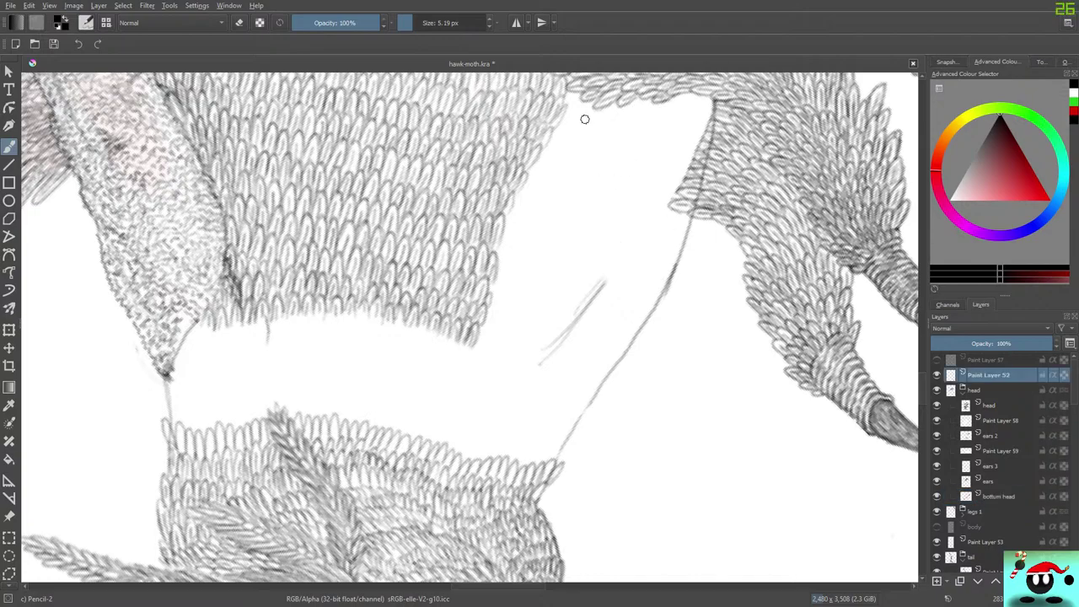
{"action": "left_click_drag", "start_coordinate": [594, 111], "coordinate": [571, 263]}
{"action": "mouse_move", "coordinate": [571, 302]}
{"action": "left_mouse_down"}
{"action": "mouse_move", "coordinate": [567, 364]}
{"action": "mouse_move", "coordinate": [538, 455]}
{"action": "left_mouse_up"}
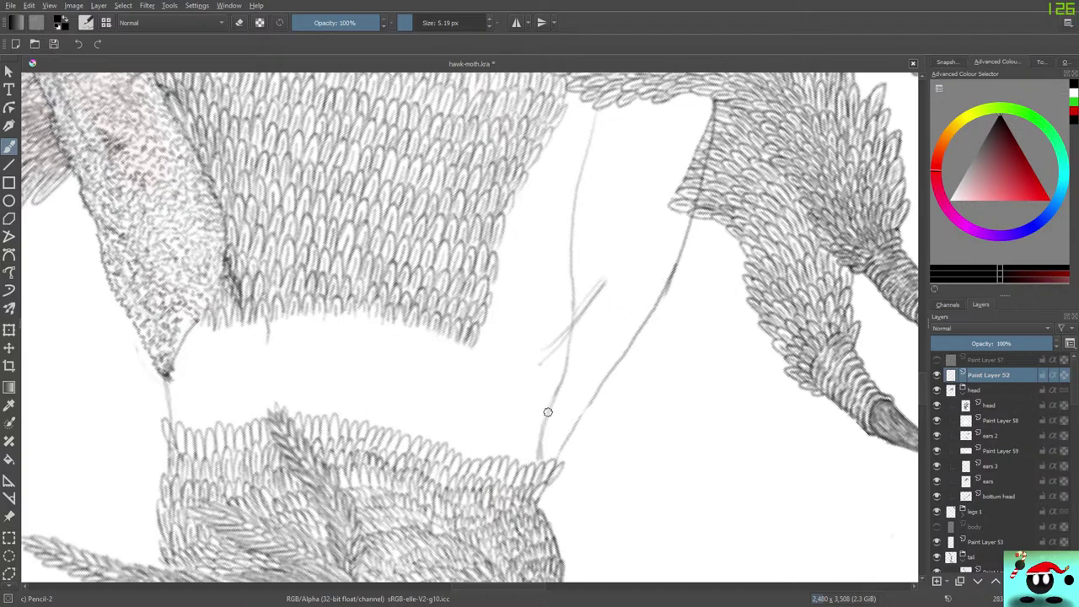
{"action": "left_click_drag", "start_coordinate": [553, 405], "coordinate": [538, 439]}
Draw another scale row across the neck on the bottom head layer and erase the scale tips outside the new throat outline
{"action": "left_click", "coordinate": [1000, 497]}
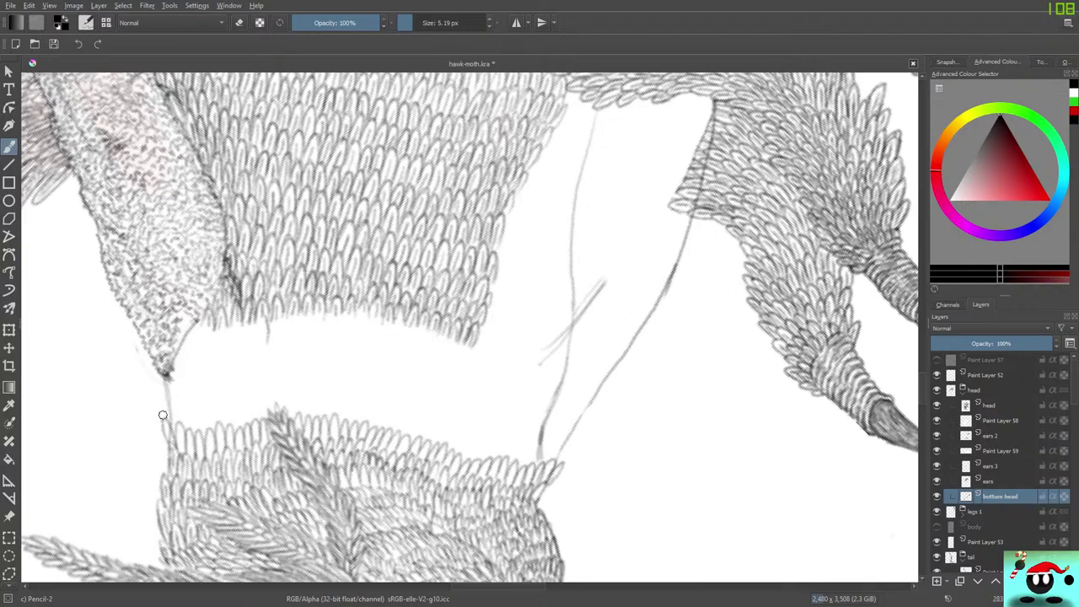
{"action": "mouse_move", "coordinate": [163, 418]}
{"action": "left_mouse_down"}
{"action": "mouse_move", "coordinate": [204, 436]}
{"action": "mouse_move", "coordinate": [204, 414]}
{"action": "mouse_move", "coordinate": [213, 430]}
{"action": "mouse_move", "coordinate": [225, 402]}
{"action": "mouse_move", "coordinate": [221, 423]}
{"action": "mouse_move", "coordinate": [238, 425]}
{"action": "mouse_move", "coordinate": [239, 404]}
{"action": "mouse_move", "coordinate": [248, 423]}
{"action": "mouse_move", "coordinate": [251, 395]}
{"action": "mouse_move", "coordinate": [254, 422]}
{"action": "mouse_move", "coordinate": [265, 397]}
{"action": "mouse_move", "coordinate": [288, 421]}
{"action": "mouse_move", "coordinate": [304, 403]}
{"action": "mouse_move", "coordinate": [304, 421]}
{"action": "mouse_move", "coordinate": [311, 401]}
{"action": "mouse_move", "coordinate": [310, 421]}
{"action": "mouse_move", "coordinate": [321, 404]}
{"action": "mouse_move", "coordinate": [320, 418]}
{"action": "mouse_move", "coordinate": [330, 416]}
{"action": "mouse_move", "coordinate": [346, 383]}
{"action": "mouse_move", "coordinate": [331, 413]}
{"action": "mouse_move", "coordinate": [351, 425]}
{"action": "mouse_move", "coordinate": [358, 400]}
{"action": "mouse_move", "coordinate": [359, 421]}
{"action": "mouse_move", "coordinate": [370, 404]}
{"action": "mouse_move", "coordinate": [374, 426]}
{"action": "mouse_move", "coordinate": [403, 400]}
{"action": "mouse_move", "coordinate": [390, 403]}
{"action": "mouse_move", "coordinate": [385, 430]}
{"action": "mouse_move", "coordinate": [396, 407]}
{"action": "mouse_move", "coordinate": [393, 432]}
{"action": "mouse_move", "coordinate": [405, 423]}
{"action": "mouse_move", "coordinate": [428, 441]}
{"action": "mouse_move", "coordinate": [436, 421]}
{"action": "mouse_move", "coordinate": [436, 443]}
{"action": "mouse_move", "coordinate": [450, 422]}
{"action": "mouse_move", "coordinate": [457, 449]}
{"action": "mouse_move", "coordinate": [472, 432]}
{"action": "mouse_move", "coordinate": [481, 447]}
{"action": "mouse_move", "coordinate": [488, 434]}
{"action": "mouse_move", "coordinate": [494, 456]}
{"action": "mouse_move", "coordinate": [538, 462]}
{"action": "left_mouse_up"}
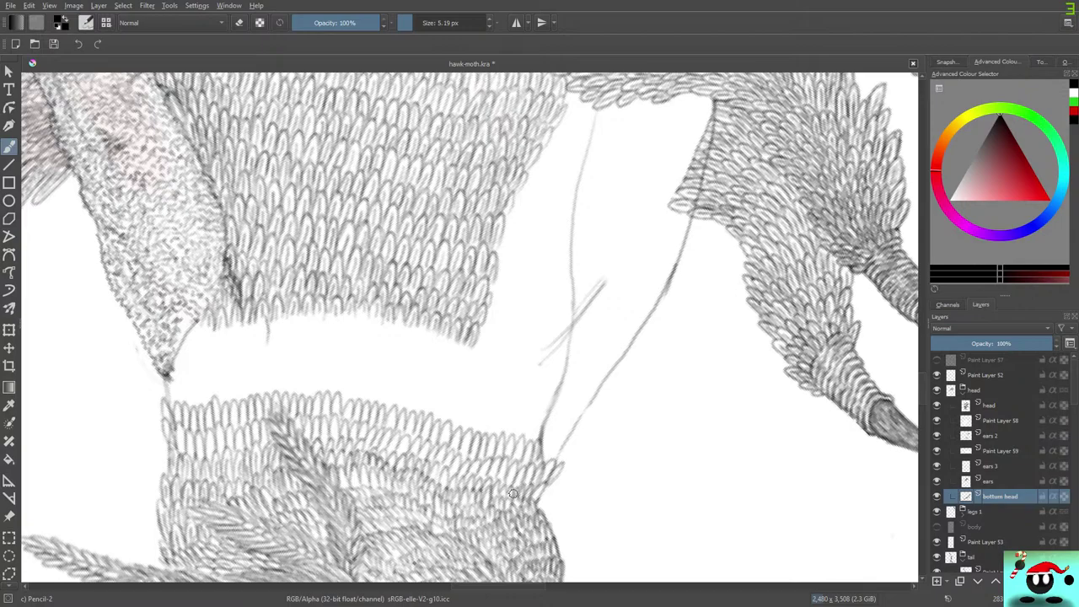
{"action": "key", "text": "e"}
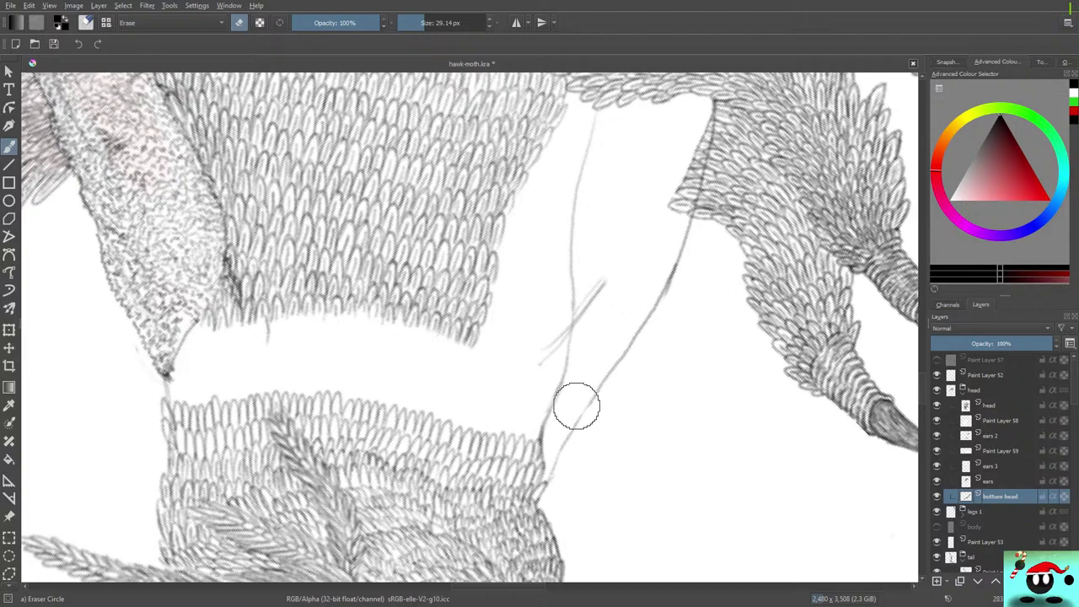
{"action": "key", "text": "slash"}
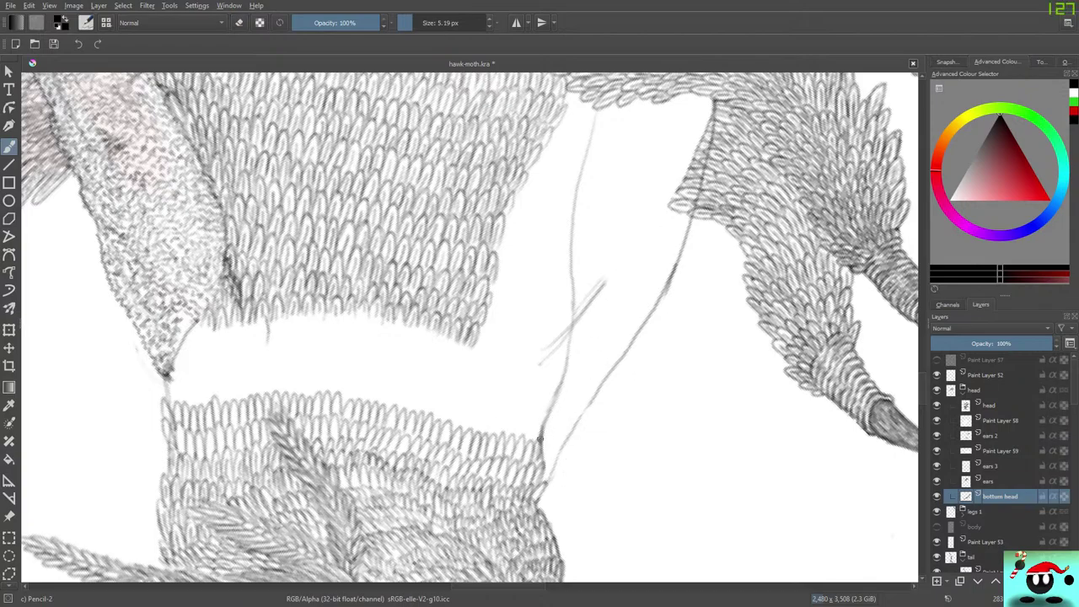
Fill the rest of the neck with rows of pencil scales up to the body feathers, keeping them inside the chest outline
{"action": "mouse_move", "coordinate": [541, 439]}
{"action": "left_mouse_down"}
{"action": "mouse_move", "coordinate": [520, 412]}
{"action": "mouse_move", "coordinate": [509, 434]}
{"action": "mouse_move", "coordinate": [508, 410]}
{"action": "mouse_move", "coordinate": [499, 431]}
{"action": "mouse_move", "coordinate": [495, 413]}
{"action": "mouse_move", "coordinate": [461, 423]}
{"action": "left_mouse_up"}
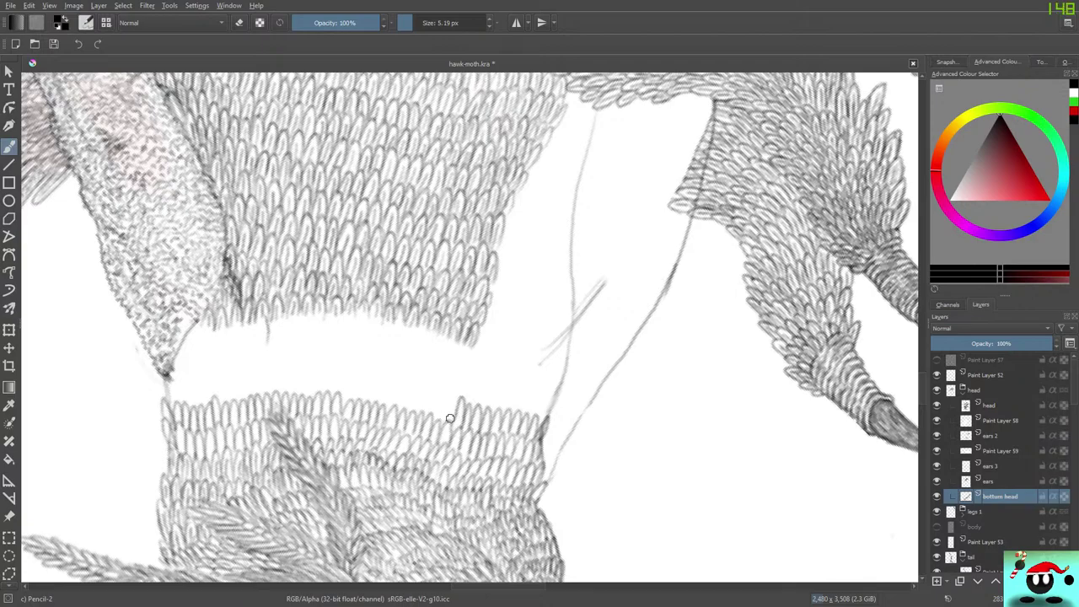
{"action": "mouse_move", "coordinate": [450, 419]}
{"action": "left_mouse_down"}
{"action": "mouse_move", "coordinate": [425, 391]}
{"action": "mouse_move", "coordinate": [407, 412]}
{"action": "mouse_move", "coordinate": [391, 407]}
{"action": "mouse_move", "coordinate": [398, 391]}
{"action": "mouse_move", "coordinate": [387, 409]}
{"action": "mouse_move", "coordinate": [370, 404]}
{"action": "mouse_move", "coordinate": [368, 378]}
{"action": "mouse_move", "coordinate": [355, 401]}
{"action": "mouse_move", "coordinate": [344, 385]}
{"action": "mouse_move", "coordinate": [340, 398]}
{"action": "mouse_move", "coordinate": [303, 389]}
{"action": "mouse_move", "coordinate": [270, 403]}
{"action": "mouse_move", "coordinate": [296, 396]}
{"action": "mouse_move", "coordinate": [298, 381]}
{"action": "mouse_move", "coordinate": [278, 395]}
{"action": "mouse_move", "coordinate": [276, 376]}
{"action": "mouse_move", "coordinate": [268, 393]}
{"action": "mouse_move", "coordinate": [262, 370]}
{"action": "mouse_move", "coordinate": [253, 398]}
{"action": "mouse_move", "coordinate": [248, 372]}
{"action": "mouse_move", "coordinate": [244, 398]}
{"action": "mouse_move", "coordinate": [214, 396]}
{"action": "mouse_move", "coordinate": [212, 381]}
{"action": "mouse_move", "coordinate": [204, 402]}
{"action": "mouse_move", "coordinate": [189, 384]}
{"action": "mouse_move", "coordinate": [184, 401]}
{"action": "mouse_move", "coordinate": [176, 383]}
{"action": "mouse_move", "coordinate": [175, 403]}
{"action": "mouse_move", "coordinate": [167, 391]}
{"action": "mouse_move", "coordinate": [164, 404]}
{"action": "mouse_move", "coordinate": [172, 369]}
{"action": "mouse_move", "coordinate": [184, 382]}
{"action": "mouse_move", "coordinate": [180, 362]}
{"action": "mouse_move", "coordinate": [192, 380]}
{"action": "mouse_move", "coordinate": [259, 375]}
{"action": "mouse_move", "coordinate": [296, 343]}
{"action": "mouse_move", "coordinate": [420, 395]}
{"action": "mouse_move", "coordinate": [475, 382]}
{"action": "mouse_move", "coordinate": [515, 400]}
{"action": "mouse_move", "coordinate": [553, 398]}
{"action": "left_mouse_up"}
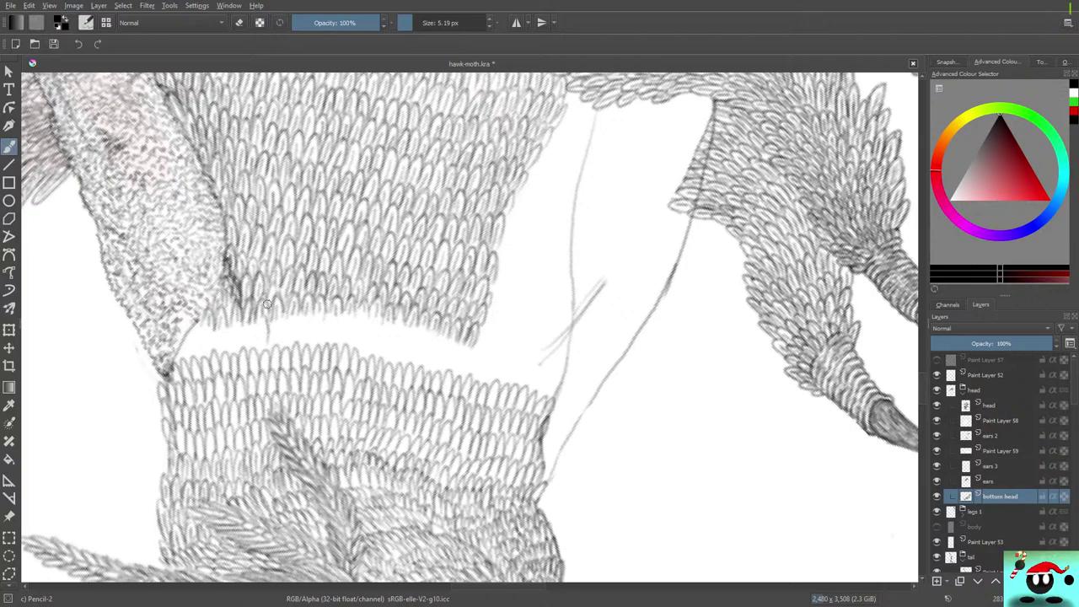
{"action": "mouse_move", "coordinate": [177, 364]}
{"action": "left_mouse_down"}
{"action": "mouse_move", "coordinate": [209, 358]}
{"action": "mouse_move", "coordinate": [208, 336]}
{"action": "mouse_move", "coordinate": [220, 353]}
{"action": "mouse_move", "coordinate": [223, 327]}
{"action": "mouse_move", "coordinate": [229, 356]}
{"action": "mouse_move", "coordinate": [237, 337]}
{"action": "mouse_move", "coordinate": [238, 353]}
{"action": "mouse_move", "coordinate": [257, 338]}
{"action": "mouse_move", "coordinate": [258, 348]}
{"action": "mouse_move", "coordinate": [268, 326]}
{"action": "mouse_move", "coordinate": [269, 351]}
{"action": "mouse_move", "coordinate": [268, 338]}
{"action": "mouse_move", "coordinate": [278, 347]}
{"action": "mouse_move", "coordinate": [282, 319]}
{"action": "mouse_move", "coordinate": [289, 343]}
{"action": "mouse_move", "coordinate": [292, 314]}
{"action": "mouse_move", "coordinate": [297, 345]}
{"action": "mouse_move", "coordinate": [319, 319]}
{"action": "mouse_move", "coordinate": [320, 347]}
{"action": "mouse_move", "coordinate": [333, 313]}
{"action": "mouse_move", "coordinate": [337, 329]}
{"action": "mouse_move", "coordinate": [323, 334]}
{"action": "mouse_move", "coordinate": [333, 348]}
{"action": "mouse_move", "coordinate": [345, 320]}
{"action": "mouse_move", "coordinate": [344, 346]}
{"action": "mouse_move", "coordinate": [358, 324]}
{"action": "mouse_move", "coordinate": [354, 350]}
{"action": "mouse_move", "coordinate": [378, 328]}
{"action": "mouse_move", "coordinate": [384, 363]}
{"action": "mouse_move", "coordinate": [398, 345]}
{"action": "mouse_move", "coordinate": [395, 366]}
{"action": "mouse_move", "coordinate": [409, 355]}
{"action": "mouse_move", "coordinate": [416, 367]}
{"action": "mouse_move", "coordinate": [425, 341]}
{"action": "mouse_move", "coordinate": [426, 368]}
{"action": "mouse_move", "coordinate": [441, 350]}
{"action": "mouse_move", "coordinate": [444, 376]}
{"action": "mouse_move", "coordinate": [444, 350]}
{"action": "mouse_move", "coordinate": [458, 373]}
{"action": "mouse_move", "coordinate": [468, 351]}
{"action": "mouse_move", "coordinate": [471, 378]}
{"action": "mouse_move", "coordinate": [485, 355]}
{"action": "mouse_move", "coordinate": [496, 371]}
{"action": "mouse_move", "coordinate": [484, 381]}
{"action": "mouse_move", "coordinate": [496, 357]}
{"action": "mouse_move", "coordinate": [494, 382]}
{"action": "mouse_move", "coordinate": [508, 374]}
{"action": "mouse_move", "coordinate": [514, 387]}
{"action": "mouse_move", "coordinate": [543, 379]}
{"action": "mouse_move", "coordinate": [548, 407]}
{"action": "left_mouse_up"}
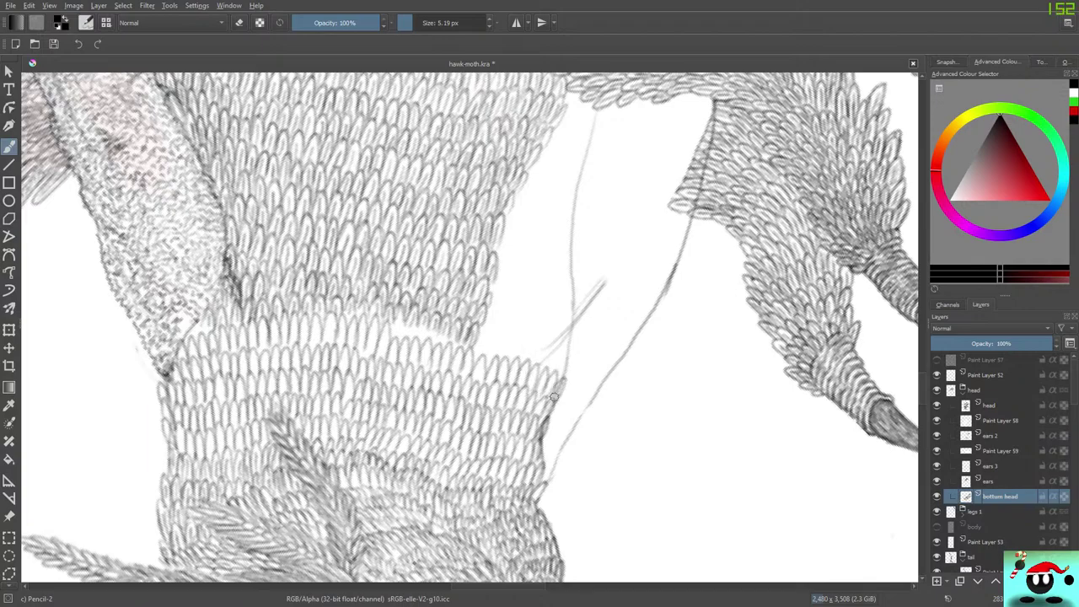
{"action": "left_click_drag", "start_coordinate": [393, 321], "coordinate": [429, 343]}
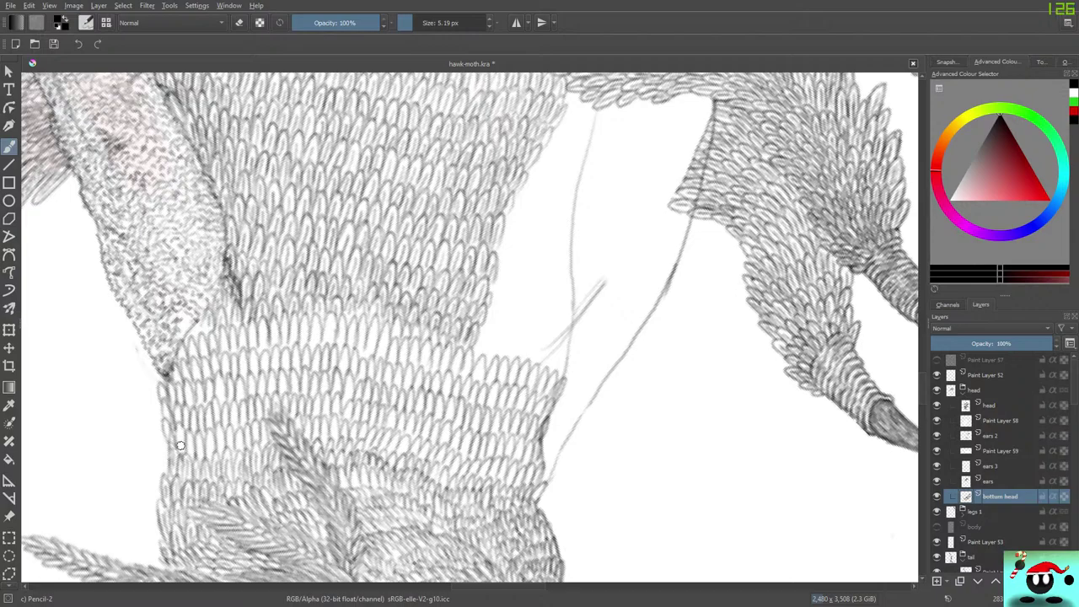
Shade the lower neck scale rows on the bottom head layer with fine pencil strokes, from the wing-side edge to the long head feather
{"action": "scroll", "coordinate": [180, 445], "scroll_direction": "up", "scroll_amount": 3}
{"action": "scroll", "coordinate": [180, 445], "scroll_direction": "down", "scroll_amount": 3}
{"action": "scroll", "coordinate": [181, 445], "scroll_direction": "up", "scroll_amount": 6}
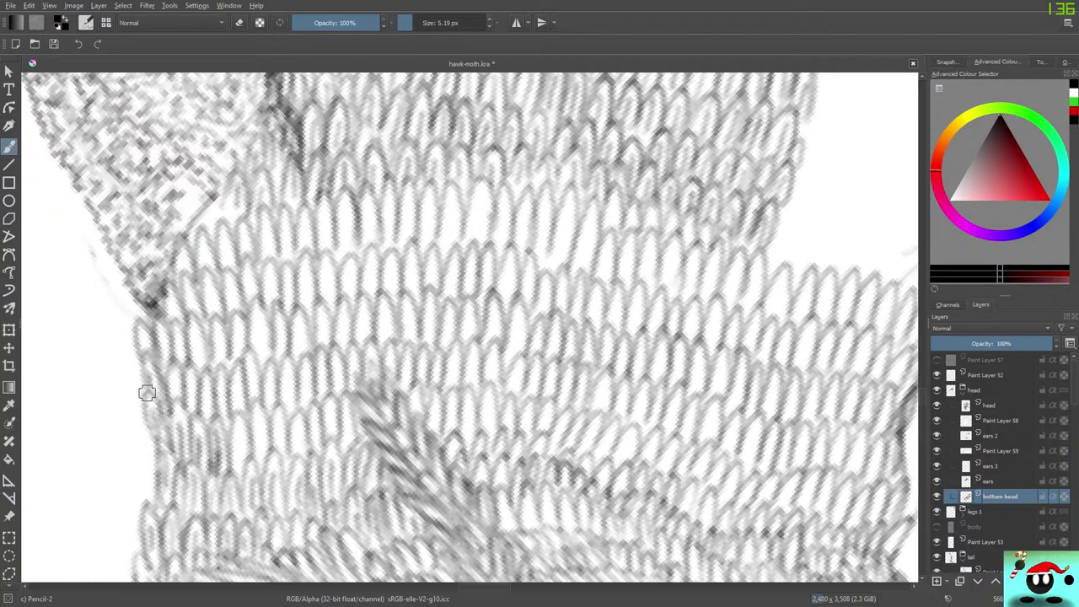
{"action": "mouse_move", "coordinate": [151, 436]}
{"action": "left_mouse_down"}
{"action": "mouse_move", "coordinate": [145, 405]}
{"action": "mouse_move", "coordinate": [164, 451]}
{"action": "mouse_move", "coordinate": [173, 450]}
{"action": "mouse_move", "coordinate": [170, 414]}
{"action": "mouse_move", "coordinate": [190, 467]}
{"action": "mouse_move", "coordinate": [193, 416]}
{"action": "mouse_move", "coordinate": [206, 475]}
{"action": "mouse_move", "coordinate": [211, 420]}
{"action": "mouse_move", "coordinate": [222, 475]}
{"action": "mouse_move", "coordinate": [223, 457]}
{"action": "mouse_move", "coordinate": [237, 474]}
{"action": "mouse_move", "coordinate": [230, 413]}
{"action": "mouse_move", "coordinate": [248, 472]}
{"action": "mouse_move", "coordinate": [265, 405]}
{"action": "mouse_move", "coordinate": [278, 452]}
{"action": "mouse_move", "coordinate": [279, 421]}
{"action": "mouse_move", "coordinate": [273, 452]}
{"action": "mouse_move", "coordinate": [284, 412]}
{"action": "mouse_move", "coordinate": [291, 459]}
{"action": "mouse_move", "coordinate": [299, 425]}
{"action": "mouse_move", "coordinate": [292, 459]}
{"action": "mouse_move", "coordinate": [306, 418]}
{"action": "mouse_move", "coordinate": [311, 461]}
{"action": "mouse_move", "coordinate": [315, 417]}
{"action": "mouse_move", "coordinate": [330, 436]}
{"action": "mouse_move", "coordinate": [323, 385]}
{"action": "mouse_move", "coordinate": [345, 443]}
{"action": "mouse_move", "coordinate": [346, 410]}
{"action": "mouse_move", "coordinate": [329, 423]}
{"action": "mouse_move", "coordinate": [339, 450]}
{"action": "mouse_move", "coordinate": [341, 399]}
{"action": "mouse_move", "coordinate": [352, 447]}
{"action": "mouse_move", "coordinate": [340, 451]}
{"action": "mouse_move", "coordinate": [335, 395]}
{"action": "mouse_move", "coordinate": [321, 435]}
{"action": "left_mouse_up"}
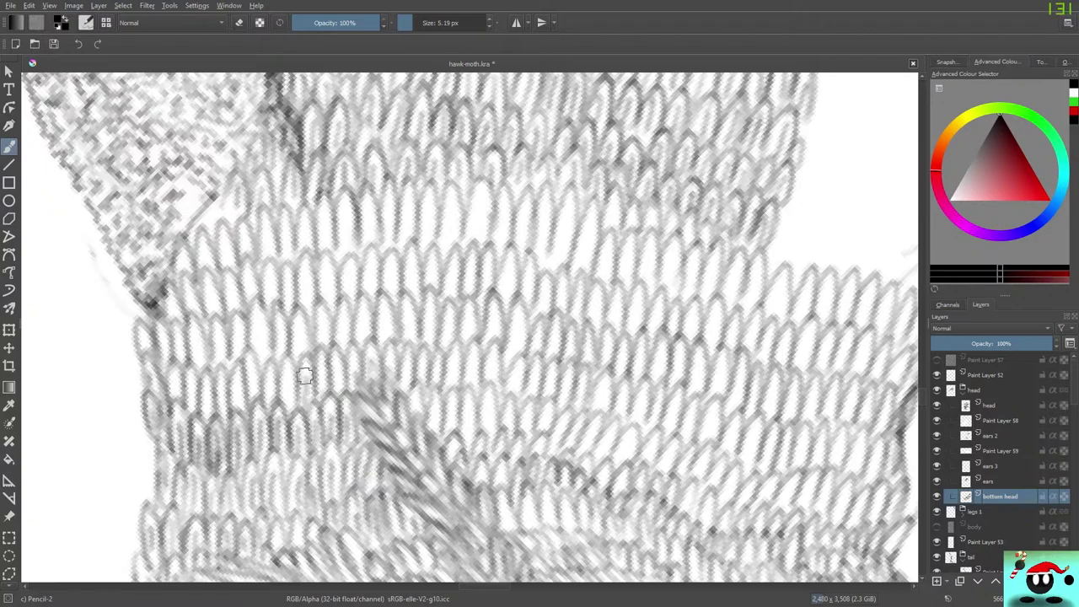
{"action": "mouse_move", "coordinate": [288, 409]}
{"action": "left_mouse_down"}
{"action": "mouse_move", "coordinate": [289, 376]}
{"action": "mouse_move", "coordinate": [295, 412]}
{"action": "mouse_move", "coordinate": [307, 355]}
{"action": "mouse_move", "coordinate": [301, 413]}
{"action": "mouse_move", "coordinate": [262, 409]}
{"action": "mouse_move", "coordinate": [274, 371]}
{"action": "mouse_move", "coordinate": [253, 400]}
{"action": "mouse_move", "coordinate": [253, 356]}
{"action": "mouse_move", "coordinate": [247, 392]}
{"action": "mouse_move", "coordinate": [264, 398]}
{"action": "left_mouse_up"}
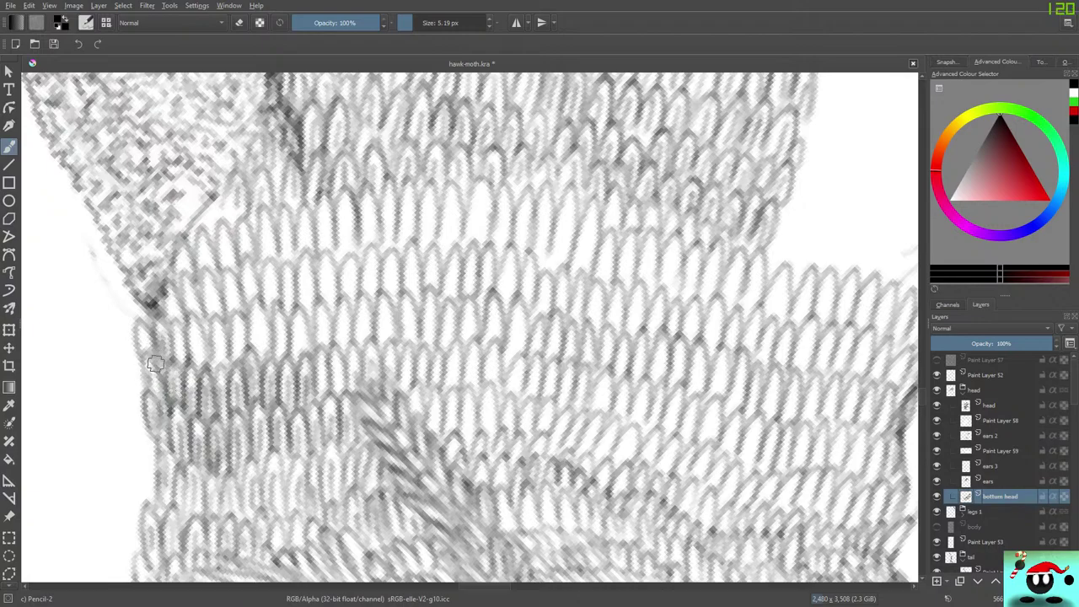
{"action": "mouse_move", "coordinate": [157, 322]}
{"action": "left_mouse_down"}
{"action": "mouse_move", "coordinate": [170, 369]}
{"action": "mouse_move", "coordinate": [150, 363]}
{"action": "mouse_move", "coordinate": [144, 332]}
{"action": "mouse_move", "coordinate": [142, 354]}
{"action": "mouse_move", "coordinate": [133, 332]}
{"action": "mouse_move", "coordinate": [157, 386]}
{"action": "mouse_move", "coordinate": [155, 364]}
{"action": "mouse_move", "coordinate": [148, 395]}
{"action": "left_mouse_up"}
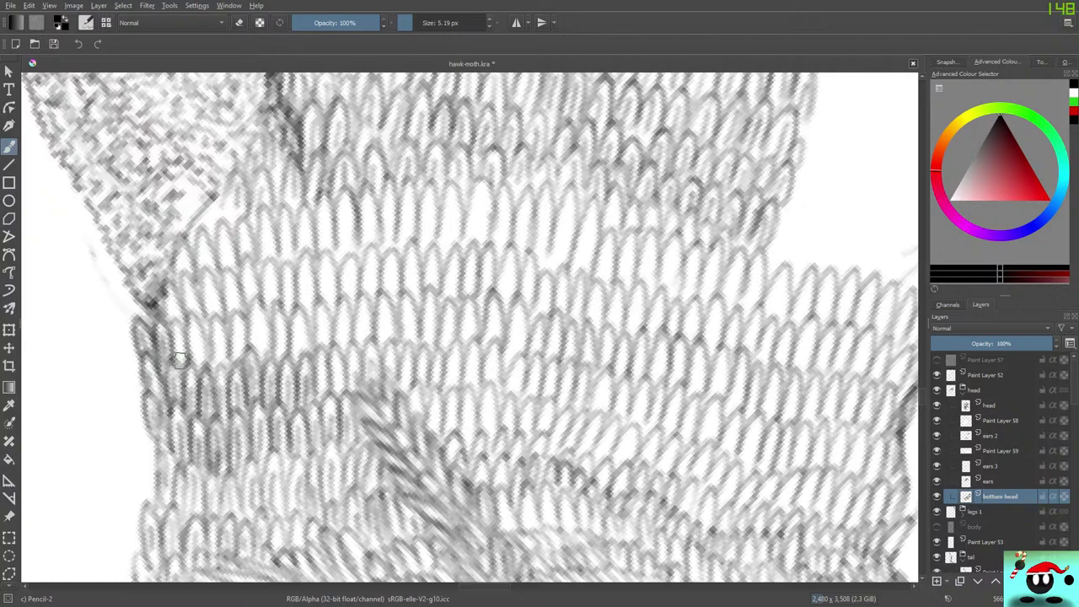
{"action": "mouse_move", "coordinate": [175, 326]}
{"action": "left_mouse_down"}
{"action": "mouse_move", "coordinate": [177, 361]}
{"action": "mouse_move", "coordinate": [173, 320]}
{"action": "mouse_move", "coordinate": [180, 362]}
{"action": "mouse_move", "coordinate": [195, 367]}
{"action": "mouse_move", "coordinate": [197, 315]}
{"action": "mouse_move", "coordinate": [203, 357]}
{"action": "mouse_move", "coordinate": [219, 361]}
{"action": "mouse_move", "coordinate": [214, 313]}
{"action": "mouse_move", "coordinate": [222, 363]}
{"action": "mouse_move", "coordinate": [206, 367]}
{"action": "mouse_move", "coordinate": [196, 339]}
{"action": "mouse_move", "coordinate": [195, 379]}
{"action": "mouse_move", "coordinate": [239, 336]}
{"action": "mouse_move", "coordinate": [239, 355]}
{"action": "mouse_move", "coordinate": [229, 362]}
{"action": "mouse_move", "coordinate": [231, 330]}
{"action": "mouse_move", "coordinate": [243, 326]}
{"action": "mouse_move", "coordinate": [245, 352]}
{"action": "mouse_move", "coordinate": [260, 337]}
{"action": "mouse_move", "coordinate": [262, 355]}
{"action": "mouse_move", "coordinate": [255, 362]}
{"action": "mouse_move", "coordinate": [250, 332]}
{"action": "mouse_move", "coordinate": [259, 306]}
{"action": "mouse_move", "coordinate": [262, 373]}
{"action": "mouse_move", "coordinate": [268, 344]}
{"action": "mouse_move", "coordinate": [283, 344]}
{"action": "mouse_move", "coordinate": [276, 365]}
{"action": "mouse_move", "coordinate": [274, 317]}
{"action": "mouse_move", "coordinate": [297, 355]}
{"action": "mouse_move", "coordinate": [294, 304]}
{"action": "mouse_move", "coordinate": [303, 353]}
{"action": "mouse_move", "coordinate": [322, 340]}
{"action": "mouse_move", "coordinate": [322, 319]}
{"action": "mouse_move", "coordinate": [316, 340]}
{"action": "mouse_move", "coordinate": [315, 327]}
{"action": "mouse_move", "coordinate": [331, 329]}
{"action": "mouse_move", "coordinate": [315, 349]}
{"action": "mouse_move", "coordinate": [300, 344]}
{"action": "mouse_move", "coordinate": [306, 320]}
{"action": "mouse_move", "coordinate": [296, 357]}
{"action": "left_mouse_up"}
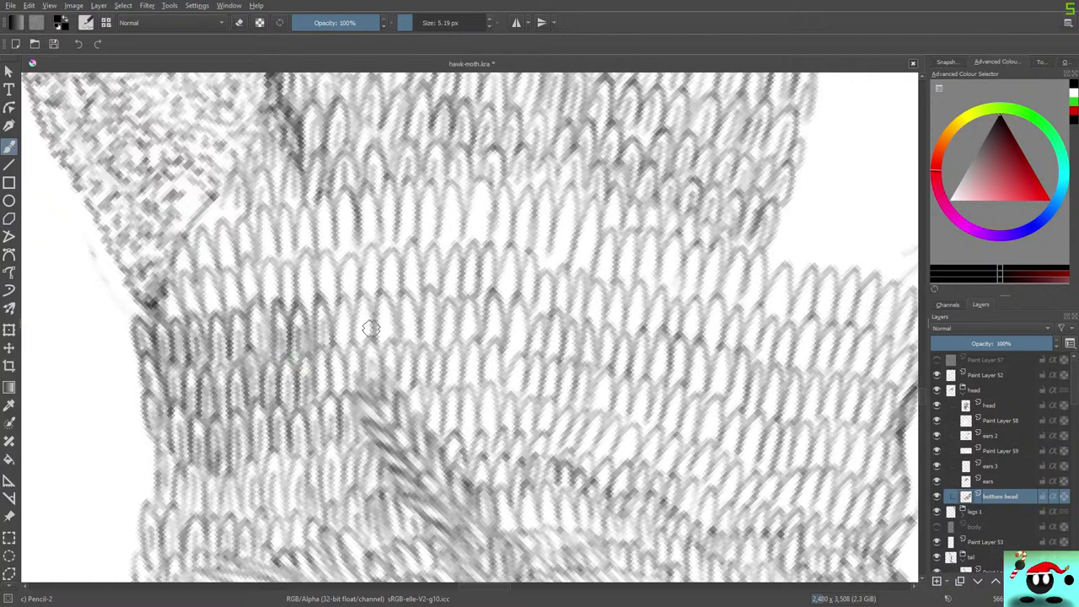
{"action": "mouse_move", "coordinate": [339, 341]}
{"action": "left_mouse_down"}
{"action": "mouse_move", "coordinate": [343, 317]}
{"action": "mouse_move", "coordinate": [350, 358]}
{"action": "left_mouse_up"}
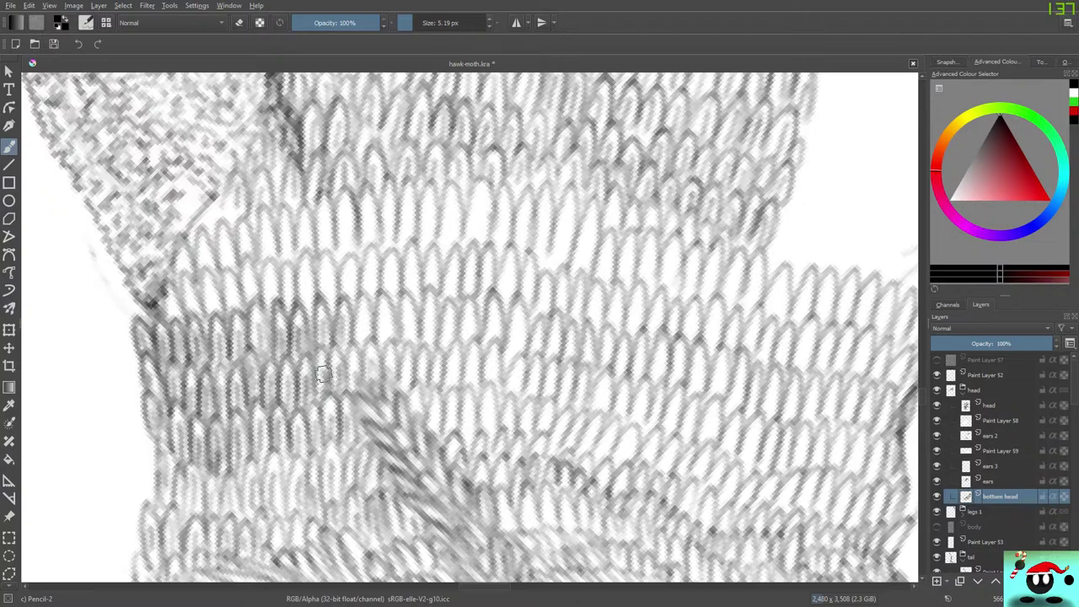
{"action": "left_click_drag", "start_coordinate": [357, 391], "coordinate": [357, 359]}
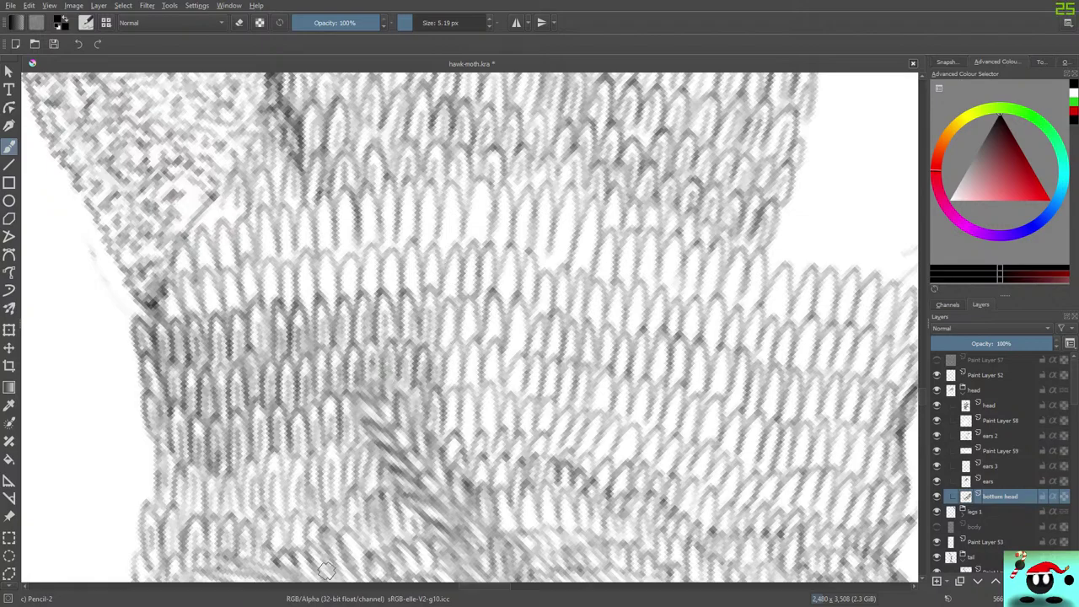
Shade the next scale row up, from the wing tip across to the middle of the neck
{"action": "left_click_drag", "start_coordinate": [469, 586], "coordinate": [480, 586]}
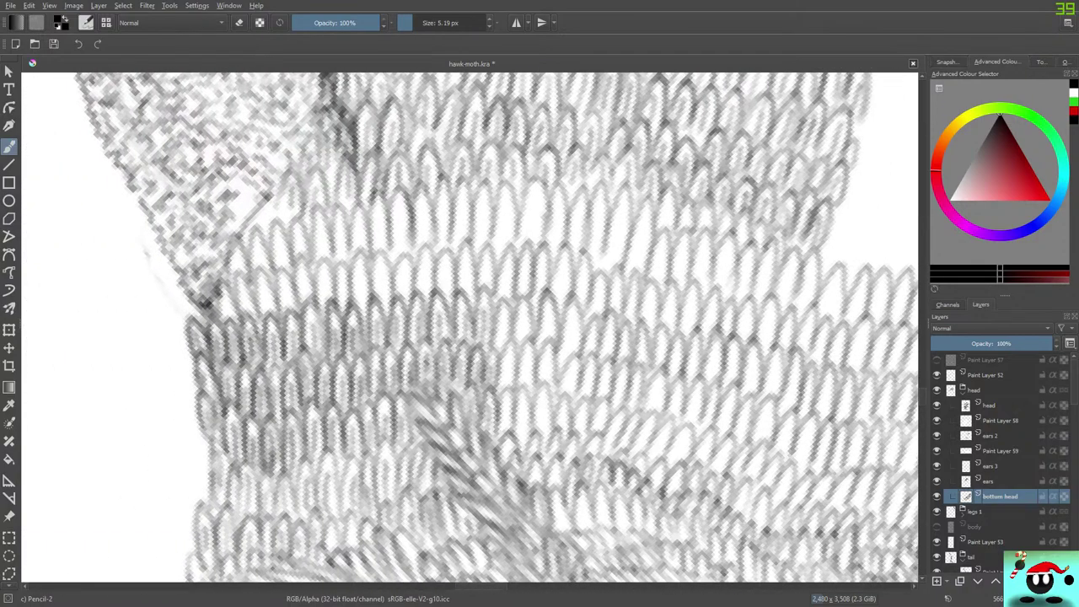
{"action": "scroll", "coordinate": [228, 321], "scroll_direction": "down", "scroll_amount": 3}
{"action": "scroll", "coordinate": [236, 279], "scroll_direction": "up", "scroll_amount": 3}
{"action": "scroll", "coordinate": [235, 278], "scroll_direction": "down", "scroll_amount": 3}
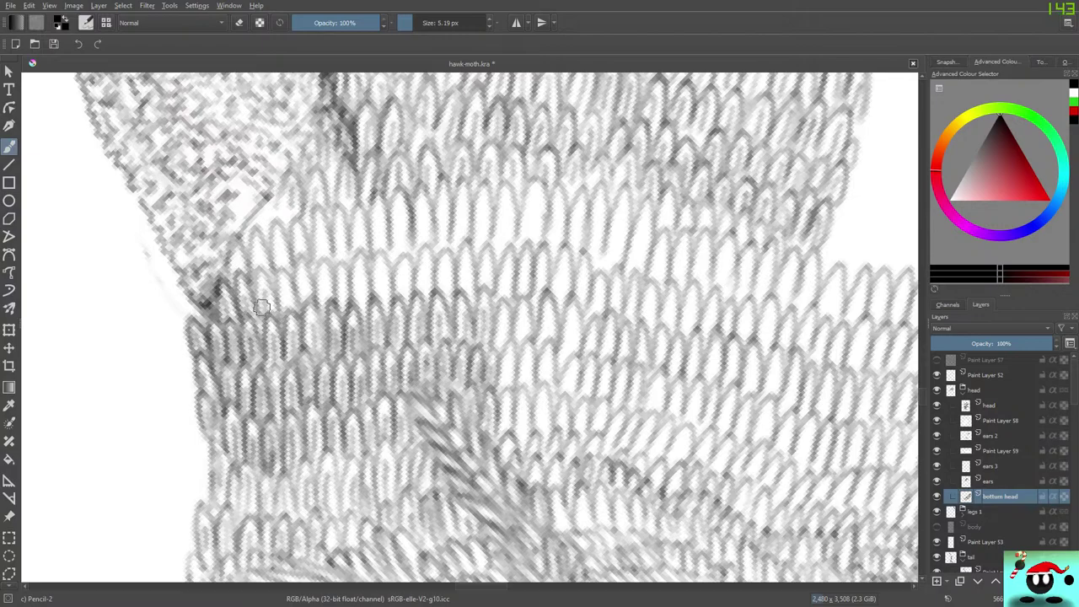
{"action": "scroll", "coordinate": [271, 317], "scroll_direction": "up", "scroll_amount": 3}
{"action": "scroll", "coordinate": [286, 300], "scroll_direction": "down", "scroll_amount": 3}
{"action": "scroll", "coordinate": [287, 302], "scroll_direction": "up", "scroll_amount": 3}
{"action": "scroll", "coordinate": [306, 305], "scroll_direction": "down", "scroll_amount": 3}
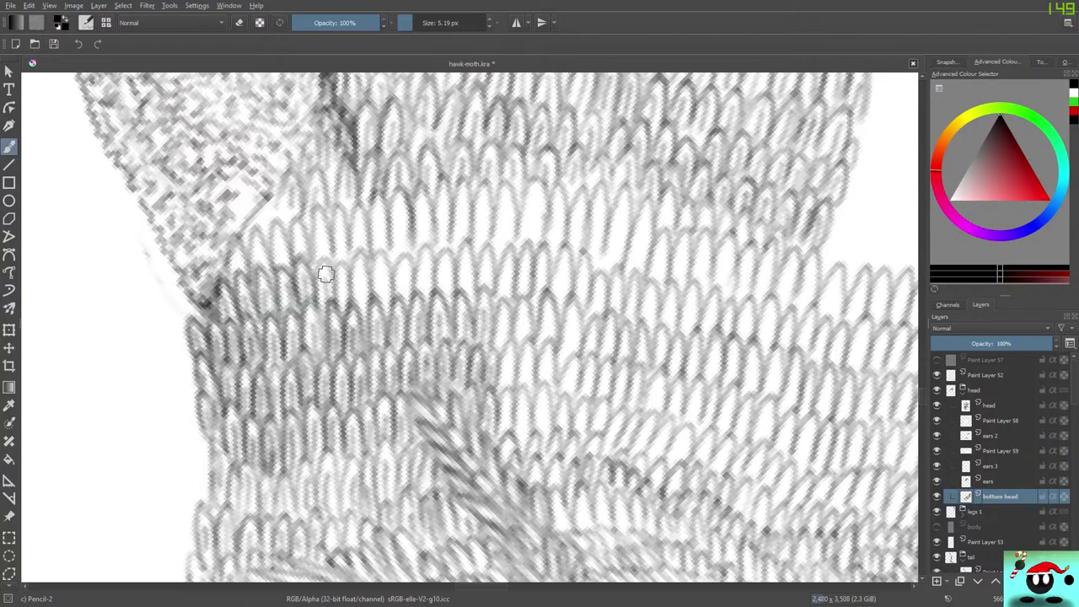
{"action": "scroll", "coordinate": [323, 253], "scroll_direction": "up", "scroll_amount": 3}
{"action": "scroll", "coordinate": [342, 290], "scroll_direction": "down", "scroll_amount": 3}
{"action": "scroll", "coordinate": [357, 287], "scroll_direction": "up", "scroll_amount": 3}
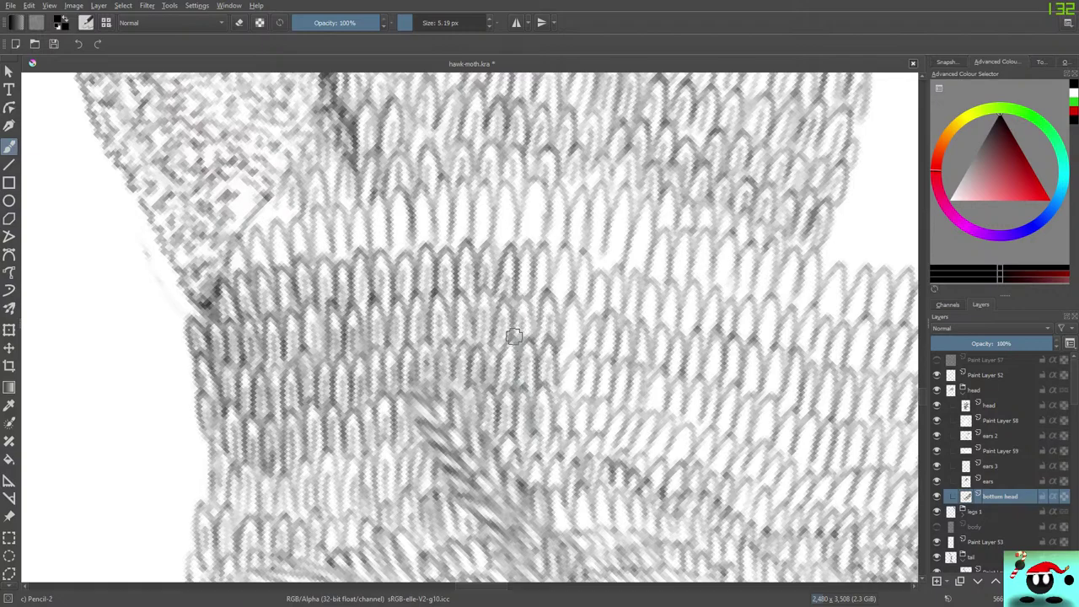
Extend the pencil shading over the stacked scale rows in the middle of the neck, working towards the throat
{"action": "mouse_move", "coordinate": [522, 291]}
{"action": "left_mouse_down"}
{"action": "mouse_move", "coordinate": [523, 242]}
{"action": "mouse_move", "coordinate": [530, 292]}
{"action": "mouse_move", "coordinate": [543, 247]}
{"action": "left_mouse_up"}
{"action": "mouse_move", "coordinate": [543, 247]}
{"action": "left_mouse_down"}
{"action": "mouse_move", "coordinate": [544, 293]}
{"action": "mouse_move", "coordinate": [558, 302]}
{"action": "mouse_move", "coordinate": [559, 275]}
{"action": "mouse_move", "coordinate": [549, 294]}
{"action": "mouse_move", "coordinate": [564, 242]}
{"action": "left_mouse_up"}
{"action": "mouse_move", "coordinate": [563, 242]}
{"action": "left_mouse_down"}
{"action": "mouse_move", "coordinate": [563, 364]}
{"action": "mouse_move", "coordinate": [572, 336]}
{"action": "mouse_move", "coordinate": [557, 367]}
{"action": "mouse_move", "coordinate": [574, 300]}
{"action": "mouse_move", "coordinate": [573, 355]}
{"action": "mouse_move", "coordinate": [557, 429]}
{"action": "left_mouse_up"}
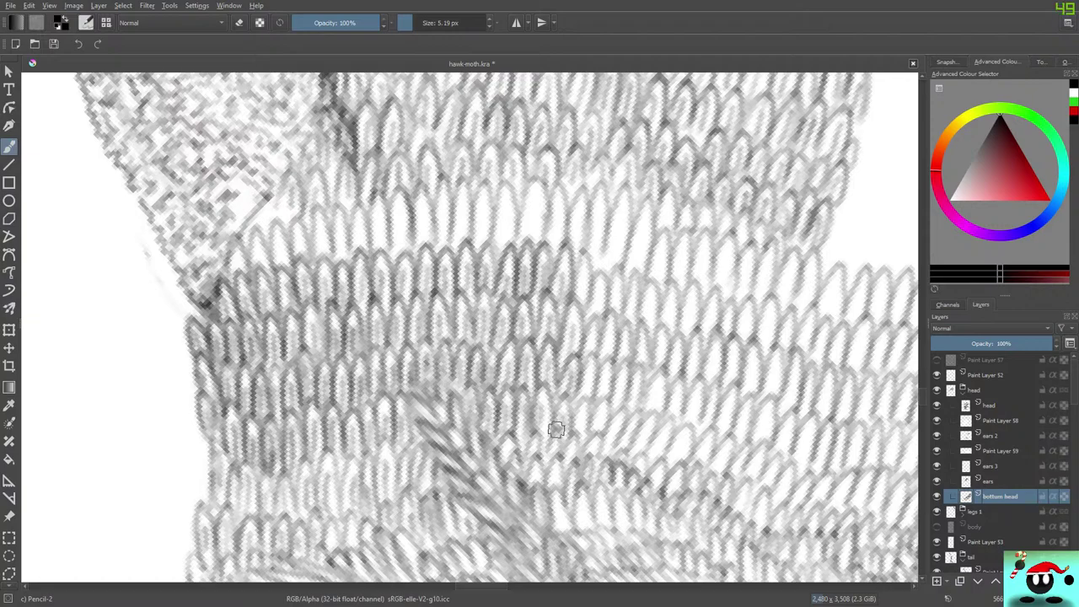
{"action": "left_click_drag", "start_coordinate": [504, 586], "coordinate": [515, 586]}
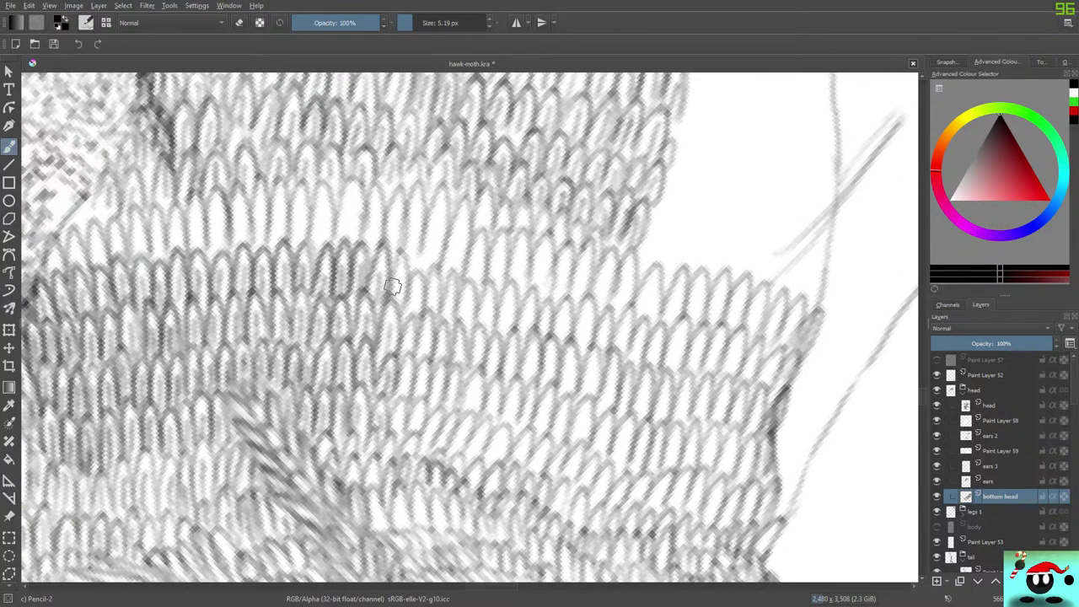
{"action": "mouse_move", "coordinate": [392, 287]}
{"action": "left_mouse_down"}
{"action": "mouse_move", "coordinate": [403, 321]}
{"action": "mouse_move", "coordinate": [422, 273]}
{"action": "mouse_move", "coordinate": [414, 317]}
{"action": "left_mouse_up"}
{"action": "mouse_move", "coordinate": [400, 358]}
{"action": "left_mouse_down"}
{"action": "mouse_move", "coordinate": [411, 328]}
{"action": "mouse_move", "coordinate": [398, 354]}
{"action": "mouse_move", "coordinate": [403, 390]}
{"action": "mouse_move", "coordinate": [387, 406]}
{"action": "mouse_move", "coordinate": [407, 375]}
{"action": "mouse_move", "coordinate": [409, 398]}
{"action": "mouse_move", "coordinate": [423, 373]}
{"action": "mouse_move", "coordinate": [424, 330]}
{"action": "mouse_move", "coordinate": [418, 344]}
{"action": "mouse_move", "coordinate": [433, 290]}
{"action": "mouse_move", "coordinate": [440, 306]}
{"action": "left_mouse_up"}
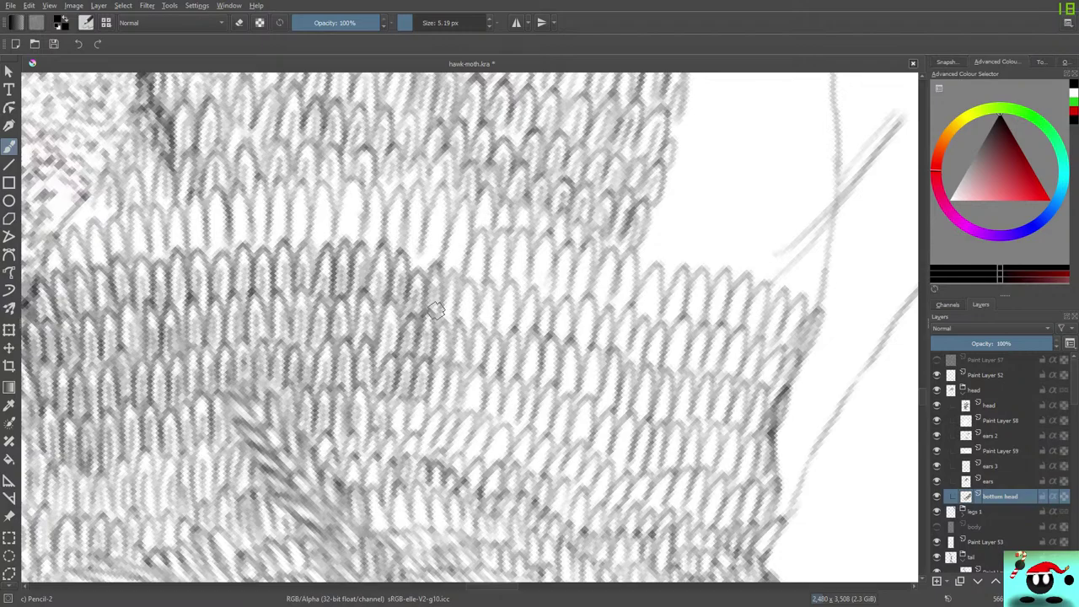
{"action": "mouse_move", "coordinate": [435, 309]}
{"action": "left_mouse_down"}
{"action": "mouse_move", "coordinate": [485, 289]}
{"action": "mouse_move", "coordinate": [441, 314]}
{"action": "mouse_move", "coordinate": [464, 322]}
{"action": "mouse_move", "coordinate": [460, 296]}
{"action": "mouse_move", "coordinate": [445, 316]}
{"action": "mouse_move", "coordinate": [446, 293]}
{"action": "mouse_move", "coordinate": [438, 316]}
{"action": "mouse_move", "coordinate": [450, 275]}
{"action": "mouse_move", "coordinate": [451, 320]}
{"action": "mouse_move", "coordinate": [432, 363]}
{"action": "mouse_move", "coordinate": [437, 328]}
{"action": "mouse_move", "coordinate": [443, 372]}
{"action": "mouse_move", "coordinate": [456, 363]}
{"action": "mouse_move", "coordinate": [457, 341]}
{"action": "mouse_move", "coordinate": [427, 388]}
{"action": "mouse_move", "coordinate": [430, 406]}
{"action": "mouse_move", "coordinate": [446, 372]}
{"action": "mouse_move", "coordinate": [435, 399]}
{"action": "mouse_move", "coordinate": [452, 409]}
{"action": "mouse_move", "coordinate": [454, 387]}
{"action": "mouse_move", "coordinate": [443, 411]}
{"action": "mouse_move", "coordinate": [445, 393]}
{"action": "mouse_move", "coordinate": [470, 410]}
{"action": "mouse_move", "coordinate": [478, 384]}
{"action": "mouse_move", "coordinate": [460, 412]}
{"action": "mouse_move", "coordinate": [477, 371]}
{"action": "mouse_move", "coordinate": [479, 406]}
{"action": "mouse_move", "coordinate": [485, 282]}
{"action": "mouse_move", "coordinate": [465, 307]}
{"action": "left_mouse_up"}
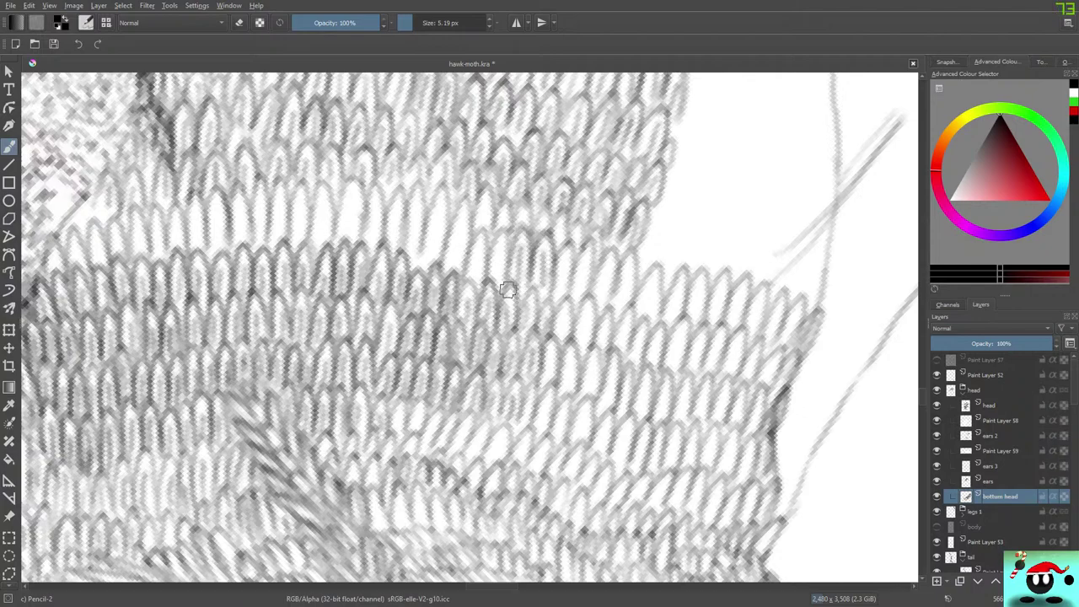
Shade the uppermost neck scale row directly beneath the body feathers and save the drawing
{"action": "mouse_move", "coordinate": [46, 273]}
{"action": "left_mouse_down"}
{"action": "mouse_move", "coordinate": [52, 239]}
{"action": "mouse_move", "coordinate": [61, 276]}
{"action": "mouse_move", "coordinate": [71, 227]}
{"action": "mouse_move", "coordinate": [78, 267]}
{"action": "mouse_move", "coordinate": [72, 248]}
{"action": "mouse_move", "coordinate": [98, 245]}
{"action": "mouse_move", "coordinate": [96, 256]}
{"action": "mouse_move", "coordinate": [90, 244]}
{"action": "mouse_move", "coordinate": [107, 264]}
{"action": "mouse_move", "coordinate": [112, 243]}
{"action": "mouse_move", "coordinate": [116, 258]}
{"action": "mouse_move", "coordinate": [109, 263]}
{"action": "mouse_move", "coordinate": [119, 226]}
{"action": "mouse_move", "coordinate": [125, 248]}
{"action": "mouse_move", "coordinate": [135, 225]}
{"action": "mouse_move", "coordinate": [139, 251]}
{"action": "mouse_move", "coordinate": [129, 258]}
{"action": "mouse_move", "coordinate": [148, 240]}
{"action": "mouse_move", "coordinate": [149, 253]}
{"action": "mouse_move", "coordinate": [158, 225]}
{"action": "mouse_move", "coordinate": [157, 259]}
{"action": "mouse_move", "coordinate": [150, 228]}
{"action": "mouse_move", "coordinate": [161, 262]}
{"action": "mouse_move", "coordinate": [151, 218]}
{"action": "mouse_move", "coordinate": [174, 231]}
{"action": "mouse_move", "coordinate": [176, 250]}
{"action": "mouse_move", "coordinate": [176, 208]}
{"action": "mouse_move", "coordinate": [188, 245]}
{"action": "mouse_move", "coordinate": [194, 217]}
{"action": "mouse_move", "coordinate": [186, 255]}
{"action": "mouse_move", "coordinate": [204, 212]}
{"action": "mouse_move", "coordinate": [196, 227]}
{"action": "mouse_move", "coordinate": [217, 224]}
{"action": "mouse_move", "coordinate": [208, 250]}
{"action": "mouse_move", "coordinate": [205, 204]}
{"action": "mouse_move", "coordinate": [220, 257]}
{"action": "left_mouse_up"}
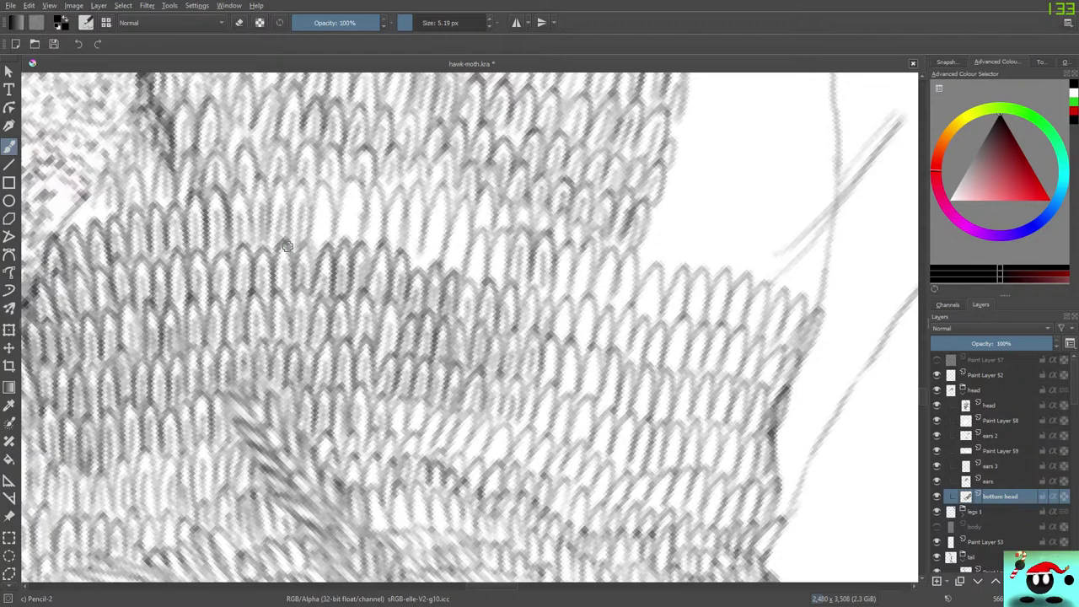
{"action": "mouse_move", "coordinate": [324, 246]}
{"action": "left_mouse_down"}
{"action": "mouse_move", "coordinate": [321, 181]}
{"action": "mouse_move", "coordinate": [333, 249]}
{"action": "mouse_move", "coordinate": [354, 210]}
{"action": "mouse_move", "coordinate": [352, 179]}
{"action": "mouse_move", "coordinate": [362, 241]}
{"action": "mouse_move", "coordinate": [368, 231]}
{"action": "left_mouse_up"}
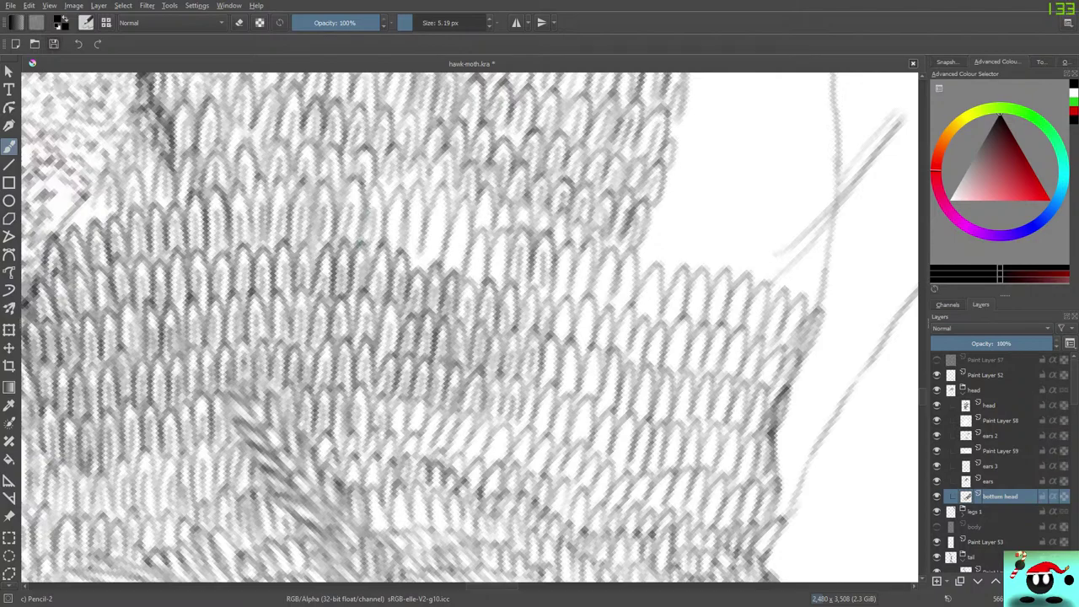
{"action": "key", "text": "ctrl+s"}
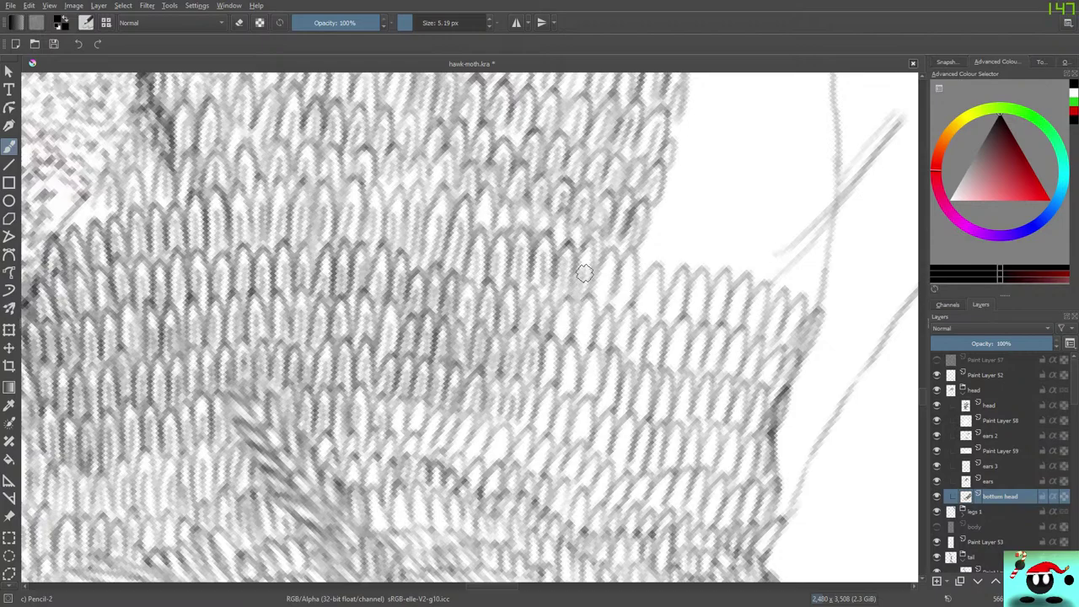
Shade the scales between the middle of the neck and the corner where the body feathers end on the throat side
{"action": "mouse_move", "coordinate": [594, 257]}
{"action": "left_mouse_down"}
{"action": "mouse_move", "coordinate": [589, 291]}
{"action": "mouse_move", "coordinate": [610, 263]}
{"action": "mouse_move", "coordinate": [609, 298]}
{"action": "mouse_move", "coordinate": [578, 342]}
{"action": "mouse_move", "coordinate": [590, 297]}
{"action": "mouse_move", "coordinate": [579, 342]}
{"action": "mouse_move", "coordinate": [562, 344]}
{"action": "left_mouse_up"}
{"action": "left_click_drag", "start_coordinate": [579, 281], "coordinate": [554, 353]}
{"action": "left_click_drag", "start_coordinate": [573, 284], "coordinate": [550, 351]}
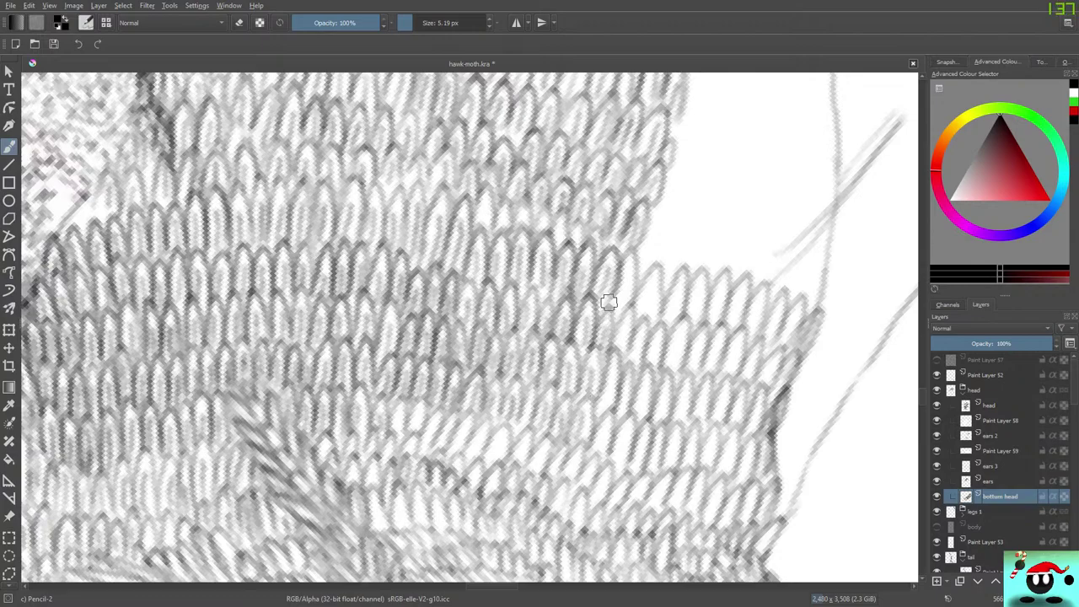
{"action": "left_click_drag", "start_coordinate": [609, 303], "coordinate": [592, 350]}
{"action": "left_click_drag", "start_coordinate": [615, 311], "coordinate": [607, 348]}
{"action": "mouse_move", "coordinate": [625, 285]}
{"action": "left_mouse_down"}
{"action": "mouse_move", "coordinate": [615, 309]}
{"action": "mouse_move", "coordinate": [624, 354]}
{"action": "left_mouse_up"}
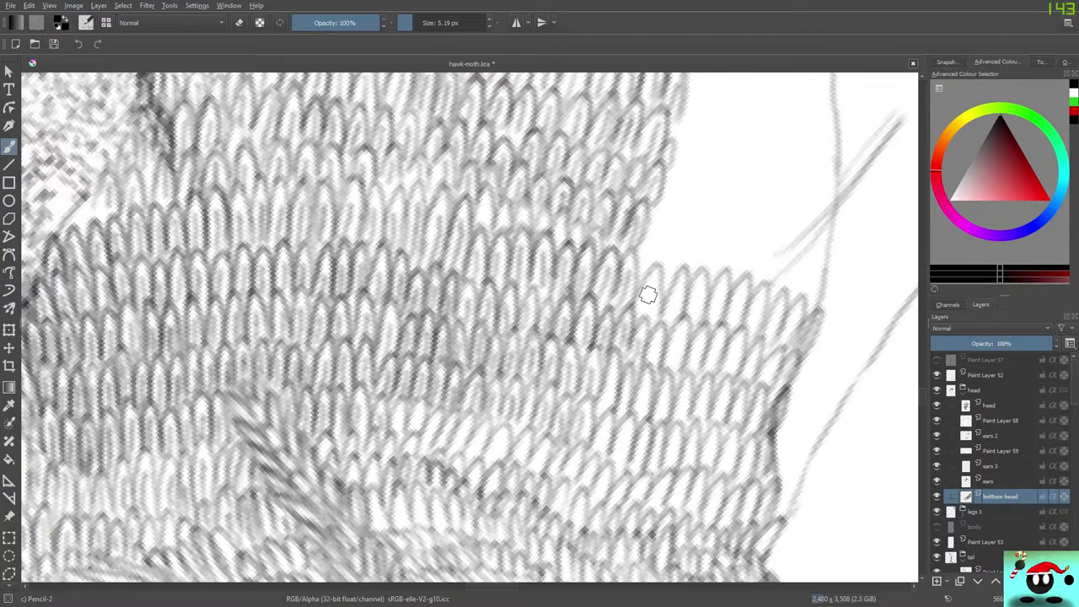
{"action": "left_click_drag", "start_coordinate": [638, 312], "coordinate": [662, 271]}
{"action": "mouse_move", "coordinate": [657, 329]}
{"action": "left_mouse_down"}
{"action": "mouse_move", "coordinate": [647, 363]}
{"action": "mouse_move", "coordinate": [661, 323]}
{"action": "mouse_move", "coordinate": [662, 353]}
{"action": "mouse_move", "coordinate": [677, 287]}
{"action": "mouse_move", "coordinate": [659, 314]}
{"action": "mouse_move", "coordinate": [686, 268]}
{"action": "mouse_move", "coordinate": [670, 369]}
{"action": "mouse_move", "coordinate": [666, 341]}
{"action": "mouse_move", "coordinate": [678, 374]}
{"action": "left_mouse_up"}
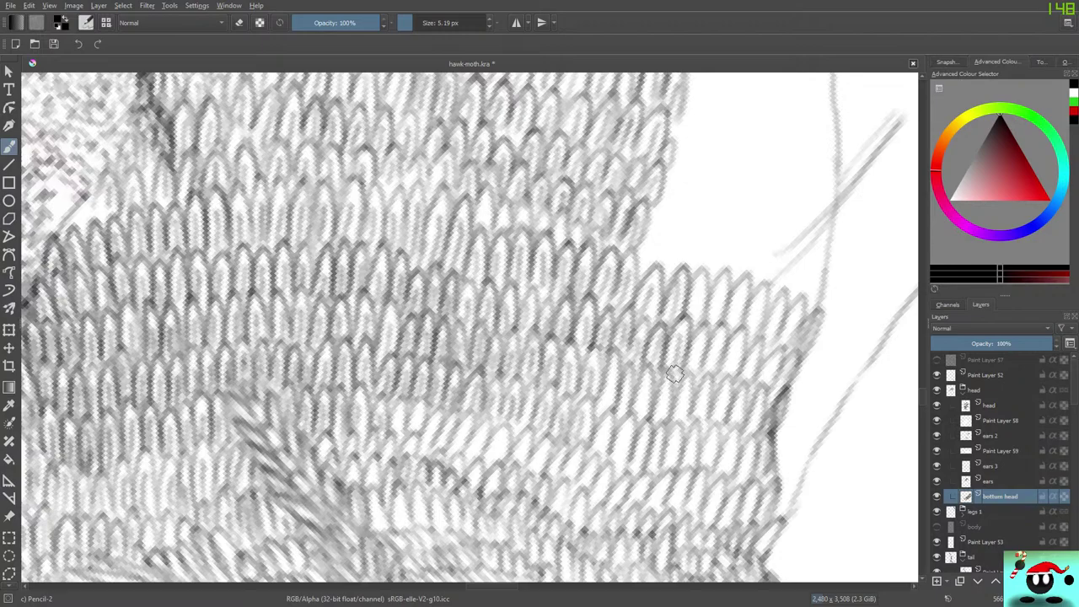
{"action": "mouse_move", "coordinate": [618, 408]}
{"action": "left_mouse_down"}
{"action": "mouse_move", "coordinate": [626, 387]}
{"action": "mouse_move", "coordinate": [612, 371]}
{"action": "left_mouse_up"}
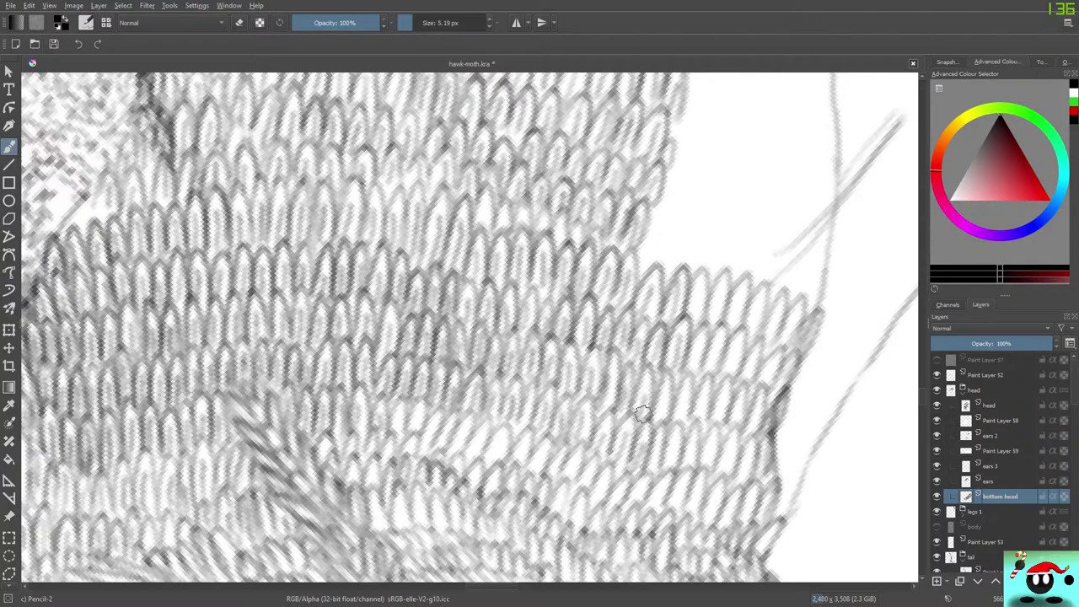
Shade the remaining throat-side scales row by row up to the chest outline
{"action": "mouse_move", "coordinate": [652, 417]}
{"action": "left_mouse_down"}
{"action": "mouse_move", "coordinate": [657, 425]}
{"action": "mouse_move", "coordinate": [692, 375]}
{"action": "mouse_move", "coordinate": [691, 421]}
{"action": "left_mouse_up"}
{"action": "mouse_move", "coordinate": [668, 464]}
{"action": "left_mouse_down"}
{"action": "mouse_move", "coordinate": [675, 447]}
{"action": "mouse_move", "coordinate": [647, 471]}
{"action": "mouse_move", "coordinate": [681, 460]}
{"action": "mouse_move", "coordinate": [698, 390]}
{"action": "mouse_move", "coordinate": [704, 416]}
{"action": "left_mouse_up"}
{"action": "left_click_drag", "start_coordinate": [693, 368], "coordinate": [697, 329]}
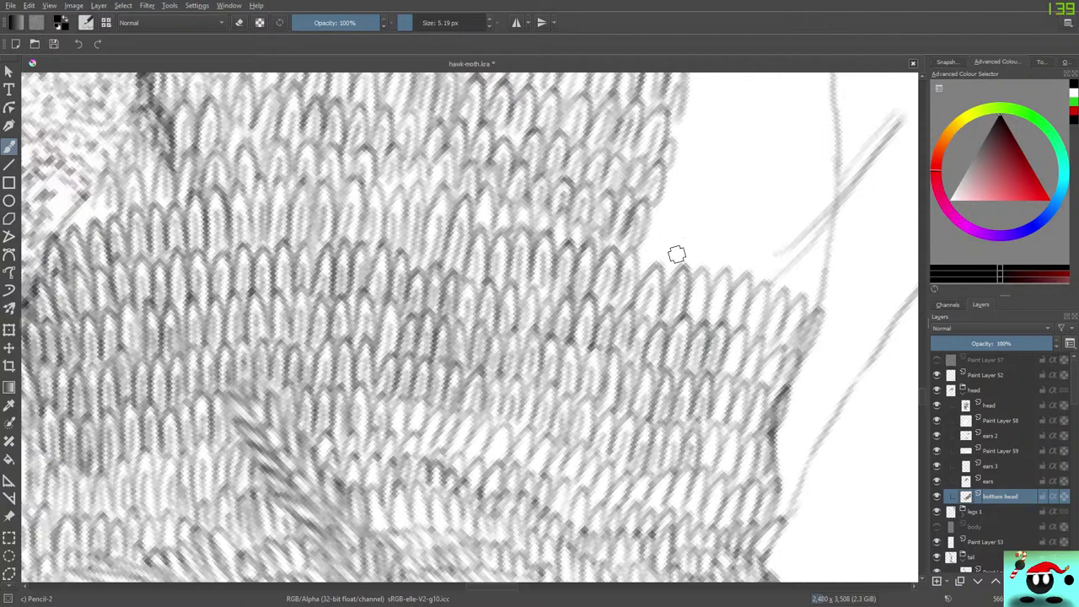
{"action": "mouse_move", "coordinate": [702, 275]}
{"action": "left_mouse_down"}
{"action": "mouse_move", "coordinate": [692, 323]}
{"action": "mouse_move", "coordinate": [727, 270]}
{"action": "left_mouse_up"}
{"action": "mouse_move", "coordinate": [727, 270]}
{"action": "left_mouse_down"}
{"action": "mouse_move", "coordinate": [711, 305]}
{"action": "mouse_move", "coordinate": [732, 335]}
{"action": "mouse_move", "coordinate": [727, 321]}
{"action": "mouse_move", "coordinate": [727, 381]}
{"action": "mouse_move", "coordinate": [754, 366]}
{"action": "mouse_move", "coordinate": [751, 381]}
{"action": "mouse_move", "coordinate": [778, 377]}
{"action": "mouse_move", "coordinate": [774, 361]}
{"action": "left_mouse_up"}
{"action": "mouse_move", "coordinate": [779, 318]}
{"action": "left_mouse_down"}
{"action": "mouse_move", "coordinate": [749, 330]}
{"action": "mouse_move", "coordinate": [756, 305]}
{"action": "mouse_move", "coordinate": [752, 338]}
{"action": "mouse_move", "coordinate": [751, 297]}
{"action": "left_mouse_up"}
{"action": "mouse_move", "coordinate": [769, 339]}
{"action": "left_mouse_down"}
{"action": "mouse_move", "coordinate": [766, 352]}
{"action": "mouse_move", "coordinate": [777, 350]}
{"action": "left_mouse_up"}
{"action": "left_click_drag", "start_coordinate": [788, 345], "coordinate": [801, 300]}
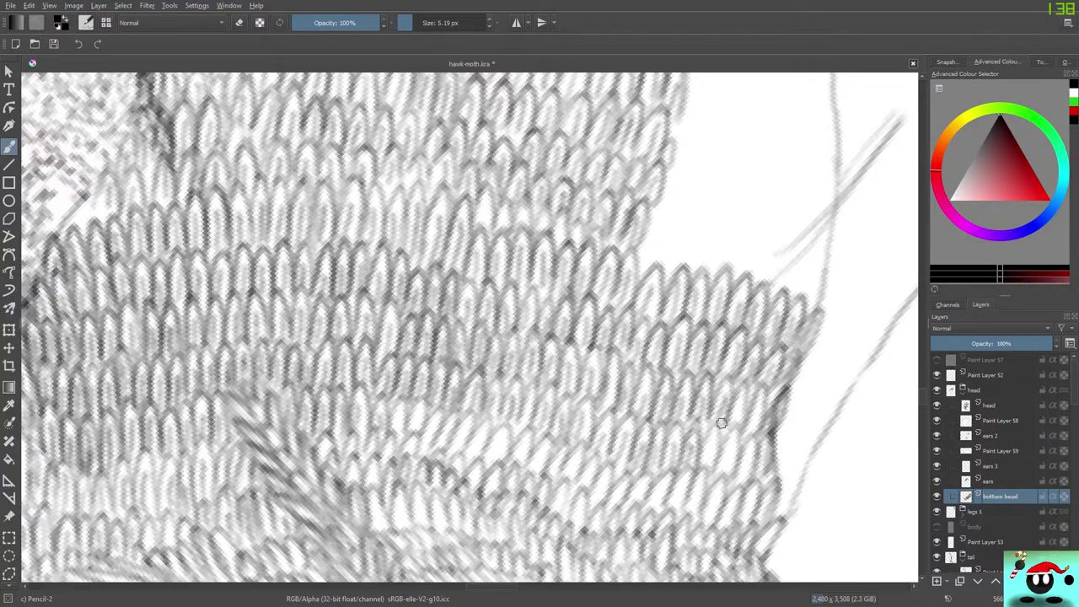
{"action": "mouse_move", "coordinate": [720, 422]}
{"action": "left_mouse_down"}
{"action": "mouse_move", "coordinate": [730, 376]}
{"action": "mouse_move", "coordinate": [741, 408]}
{"action": "mouse_move", "coordinate": [745, 379]}
{"action": "left_mouse_up"}
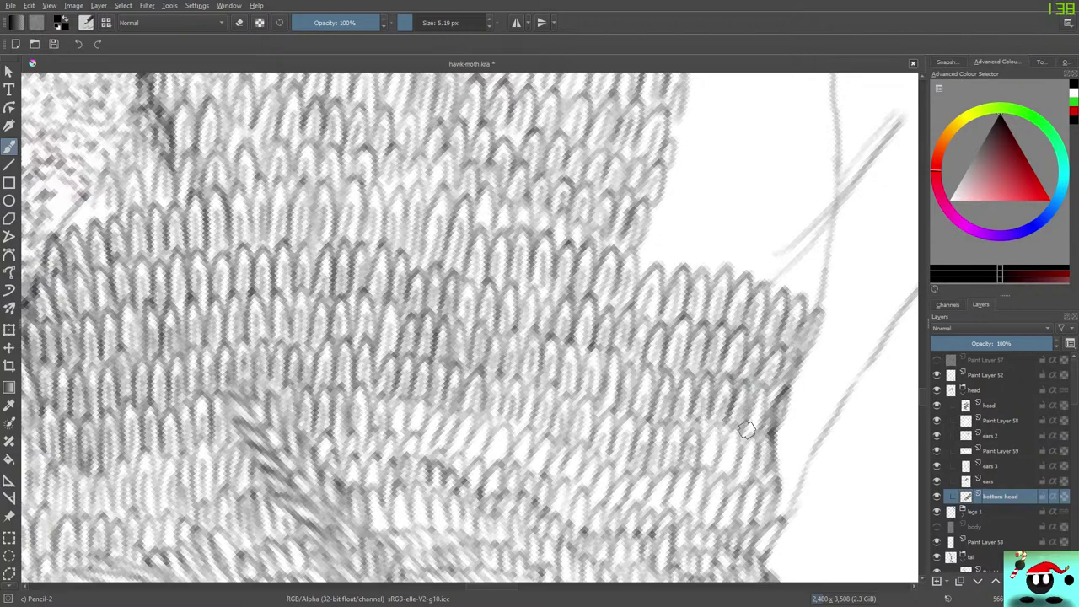
{"action": "left_click_drag", "start_coordinate": [750, 428], "coordinate": [765, 381]}
Shade the pale lower scale rows between the head feather and the throat, and darken the scales beside the wing tip
{"action": "mouse_move", "coordinate": [398, 417]}
{"action": "left_mouse_down"}
{"action": "mouse_move", "coordinate": [389, 439]}
{"action": "mouse_move", "coordinate": [414, 406]}
{"action": "left_mouse_up"}
{"action": "mouse_move", "coordinate": [427, 446]}
{"action": "left_mouse_down"}
{"action": "mouse_move", "coordinate": [432, 426]}
{"action": "mouse_move", "coordinate": [469, 418]}
{"action": "left_mouse_up"}
{"action": "left_click_drag", "start_coordinate": [467, 458], "coordinate": [486, 422]}
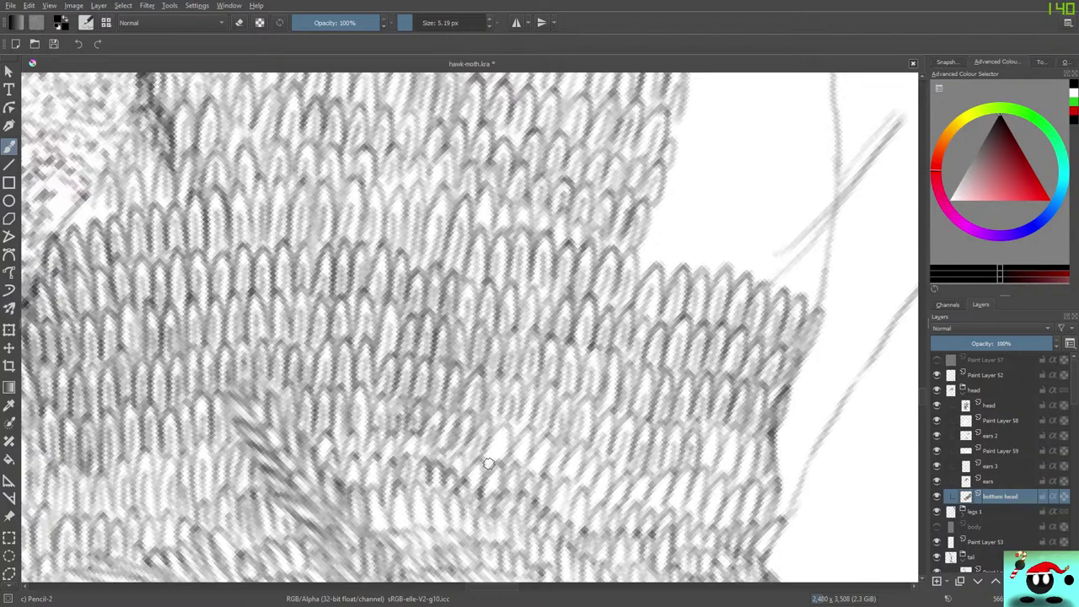
{"action": "mouse_move", "coordinate": [489, 463]}
{"action": "left_mouse_down"}
{"action": "mouse_move", "coordinate": [510, 436]}
{"action": "mouse_move", "coordinate": [487, 452]}
{"action": "mouse_move", "coordinate": [516, 459]}
{"action": "mouse_move", "coordinate": [528, 438]}
{"action": "mouse_move", "coordinate": [522, 464]}
{"action": "mouse_move", "coordinate": [515, 442]}
{"action": "mouse_move", "coordinate": [517, 472]}
{"action": "mouse_move", "coordinate": [544, 455]}
{"action": "mouse_move", "coordinate": [546, 466]}
{"action": "mouse_move", "coordinate": [529, 461]}
{"action": "mouse_move", "coordinate": [550, 481]}
{"action": "mouse_move", "coordinate": [558, 457]}
{"action": "mouse_move", "coordinate": [553, 482]}
{"action": "mouse_move", "coordinate": [555, 454]}
{"action": "mouse_move", "coordinate": [564, 478]}
{"action": "mouse_move", "coordinate": [579, 458]}
{"action": "mouse_move", "coordinate": [571, 483]}
{"action": "mouse_move", "coordinate": [557, 472]}
{"action": "mouse_move", "coordinate": [585, 477]}
{"action": "mouse_move", "coordinate": [579, 491]}
{"action": "mouse_move", "coordinate": [588, 474]}
{"action": "mouse_move", "coordinate": [591, 488]}
{"action": "mouse_move", "coordinate": [576, 479]}
{"action": "mouse_move", "coordinate": [594, 501]}
{"action": "mouse_move", "coordinate": [604, 483]}
{"action": "mouse_move", "coordinate": [599, 504]}
{"action": "mouse_move", "coordinate": [605, 470]}
{"action": "mouse_move", "coordinate": [608, 503]}
{"action": "mouse_move", "coordinate": [634, 503]}
{"action": "mouse_move", "coordinate": [651, 461]}
{"action": "mouse_move", "coordinate": [670, 481]}
{"action": "mouse_move", "coordinate": [651, 508]}
{"action": "mouse_move", "coordinate": [663, 486]}
{"action": "mouse_move", "coordinate": [660, 507]}
{"action": "mouse_move", "coordinate": [674, 500]}
{"action": "mouse_move", "coordinate": [683, 480]}
{"action": "mouse_move", "coordinate": [706, 516]}
{"action": "mouse_move", "coordinate": [724, 490]}
{"action": "mouse_move", "coordinate": [718, 518]}
{"action": "mouse_move", "coordinate": [734, 498]}
{"action": "mouse_move", "coordinate": [752, 500]}
{"action": "mouse_move", "coordinate": [750, 512]}
{"action": "mouse_move", "coordinate": [761, 458]}
{"action": "mouse_move", "coordinate": [748, 452]}
{"action": "mouse_move", "coordinate": [743, 480]}
{"action": "mouse_move", "coordinate": [750, 450]}
{"action": "mouse_move", "coordinate": [723, 470]}
{"action": "mouse_move", "coordinate": [718, 454]}
{"action": "mouse_move", "coordinate": [706, 471]}
{"action": "mouse_move", "coordinate": [714, 439]}
{"action": "mouse_move", "coordinate": [705, 474]}
{"action": "left_mouse_up"}
{"action": "left_click_drag", "start_coordinate": [693, 529], "coordinate": [714, 472]}
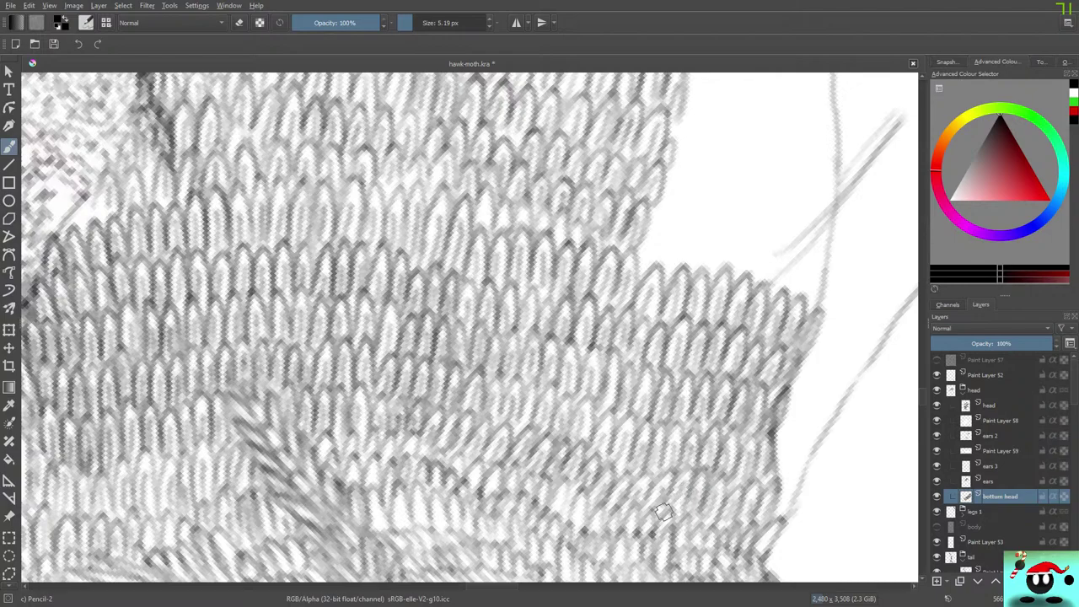
{"action": "mouse_move", "coordinate": [101, 214]}
{"action": "left_mouse_down"}
{"action": "mouse_move", "coordinate": [96, 200]}
{"action": "mouse_move", "coordinate": [94, 221]}
{"action": "mouse_move", "coordinate": [73, 231]}
{"action": "mouse_move", "coordinate": [82, 221]}
{"action": "left_mouse_up"}
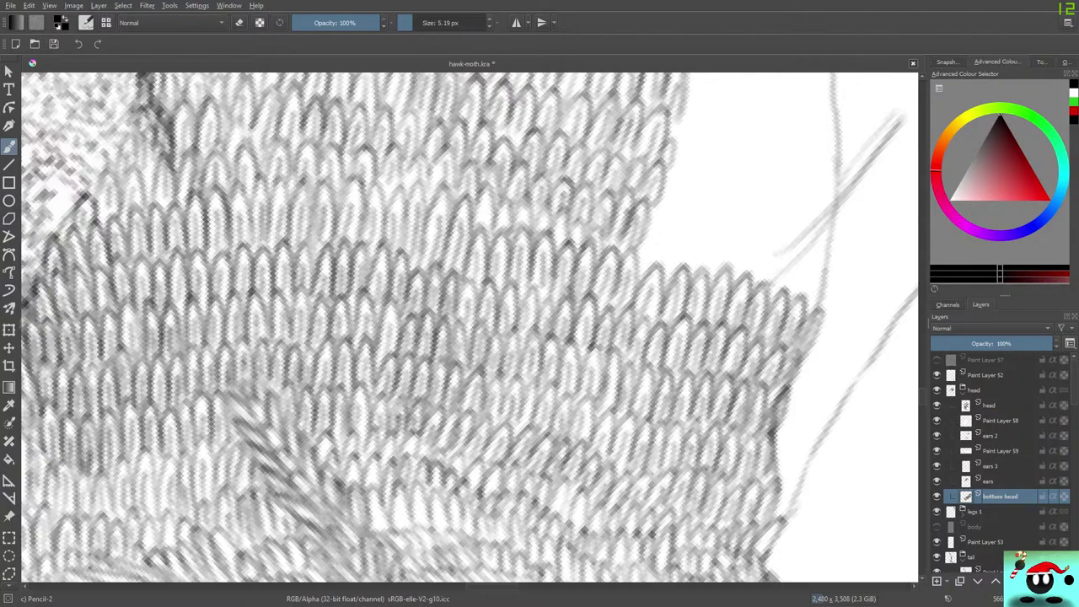
Examine the whole creature to check how the shaded neck joins the head to the body
{"action": "scroll", "coordinate": [336, 125], "scroll_direction": "down", "scroll_amount": 2}
{"action": "scroll", "coordinate": [511, 154], "scroll_direction": "down", "scroll_amount": 4}
{"action": "scroll", "coordinate": [488, 199], "scroll_direction": "down", "scroll_amount": 5}
{"action": "scroll", "coordinate": [507, 144], "scroll_direction": "up", "scroll_amount": 3}
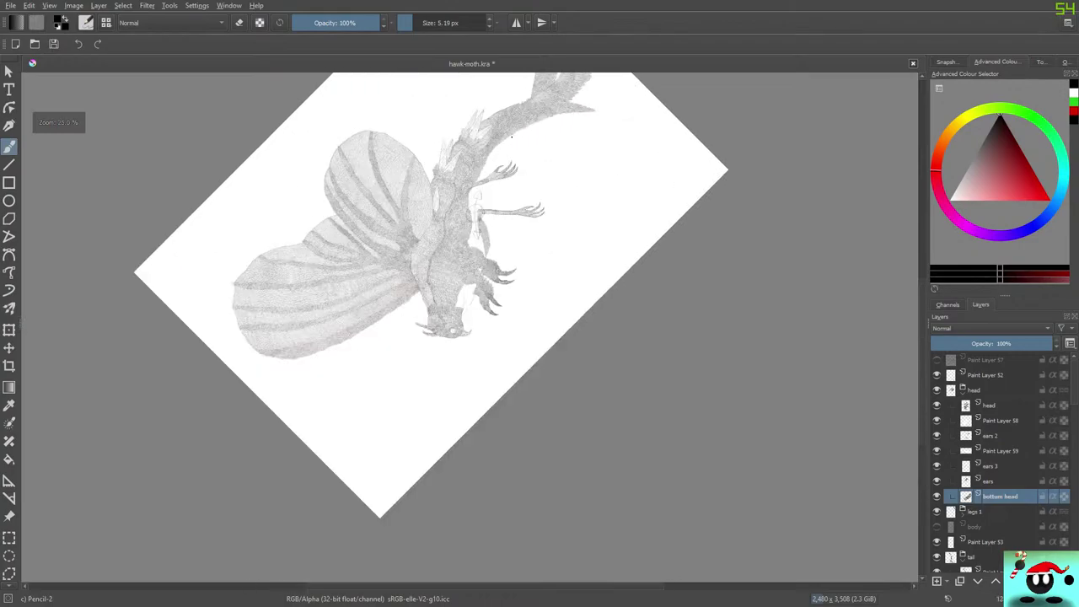
{"action": "scroll", "coordinate": [506, 144], "scroll_direction": "down", "scroll_amount": 6}
{"action": "scroll", "coordinate": [507, 119], "scroll_direction": "up", "scroll_amount": 4}
{"action": "scroll", "coordinate": [516, 154], "scroll_direction": "up", "scroll_amount": 3}
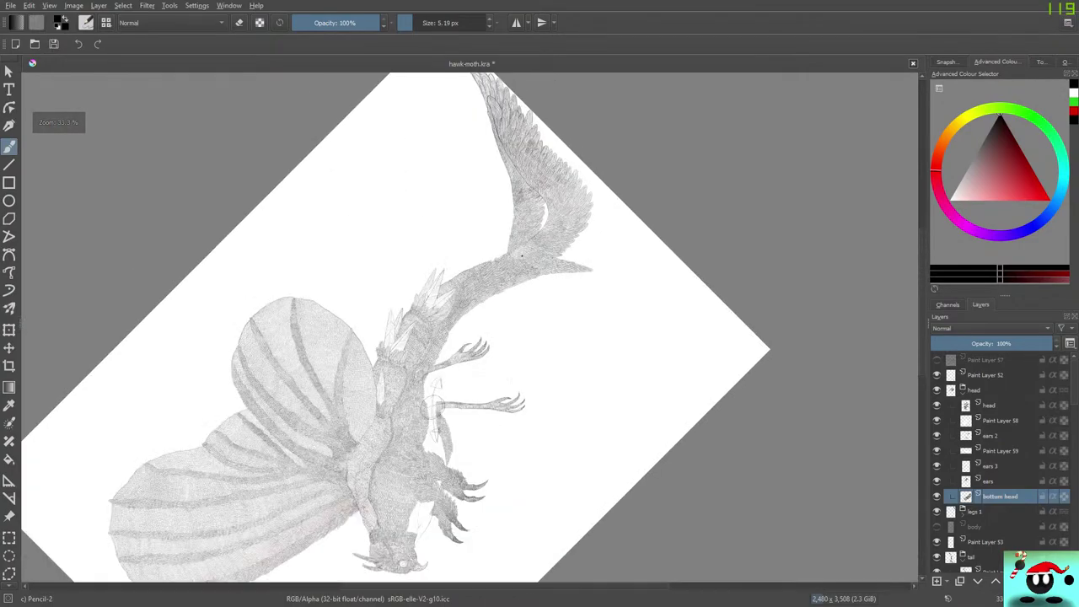
{"action": "scroll", "coordinate": [517, 154], "scroll_direction": "down", "scroll_amount": 1}
{"action": "scroll", "coordinate": [522, 279], "scroll_direction": "down", "scroll_amount": 1}
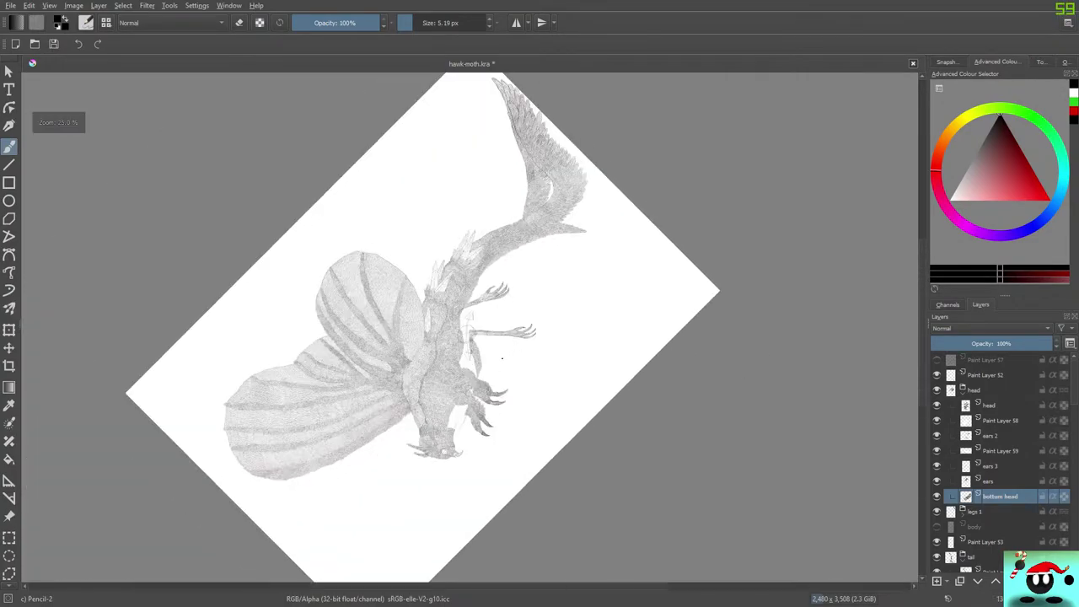
{"action": "scroll", "coordinate": [485, 341], "scroll_direction": "up", "scroll_amount": 2}
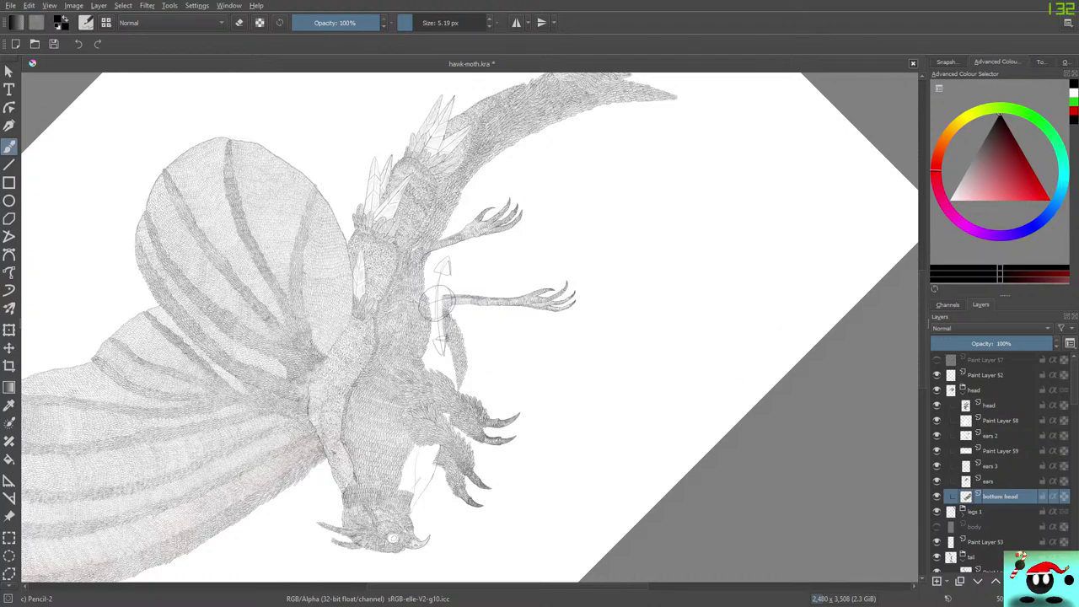
Hide the Paint Layer 52 sketch, and check the numbered planning notes on Paint Layer 57 before hiding them again
{"action": "left_click", "coordinate": [937, 374]}
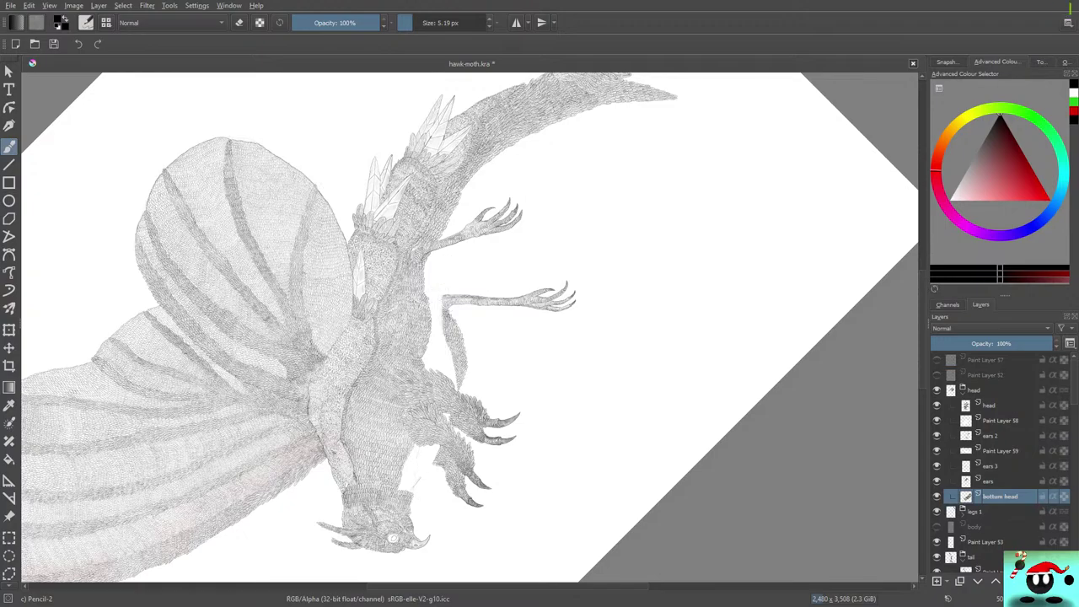
{"action": "left_click", "coordinate": [937, 359]}
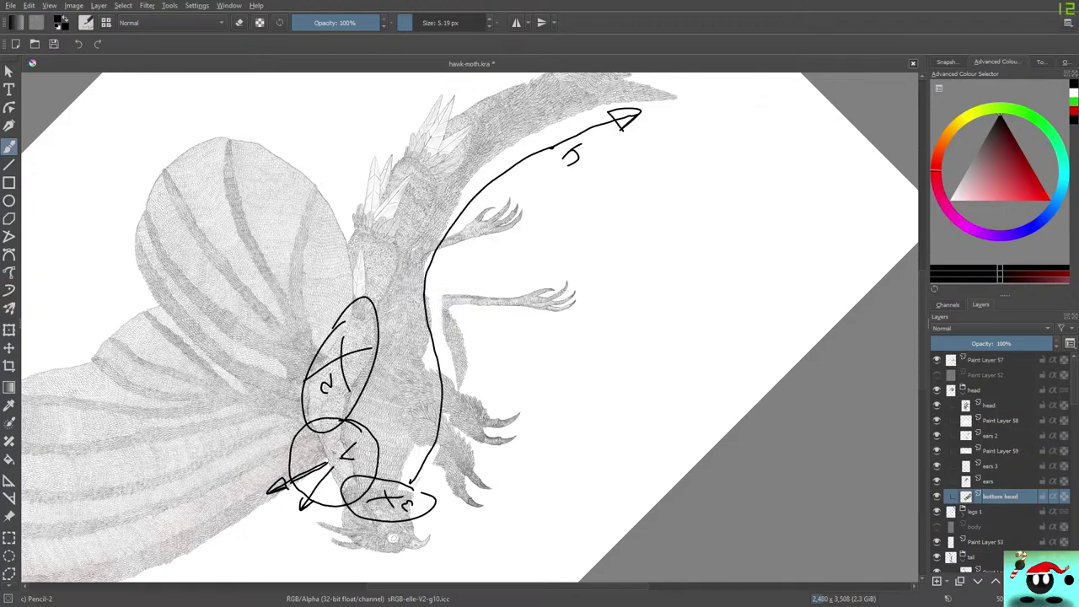
{"action": "left_click", "coordinate": [937, 360]}
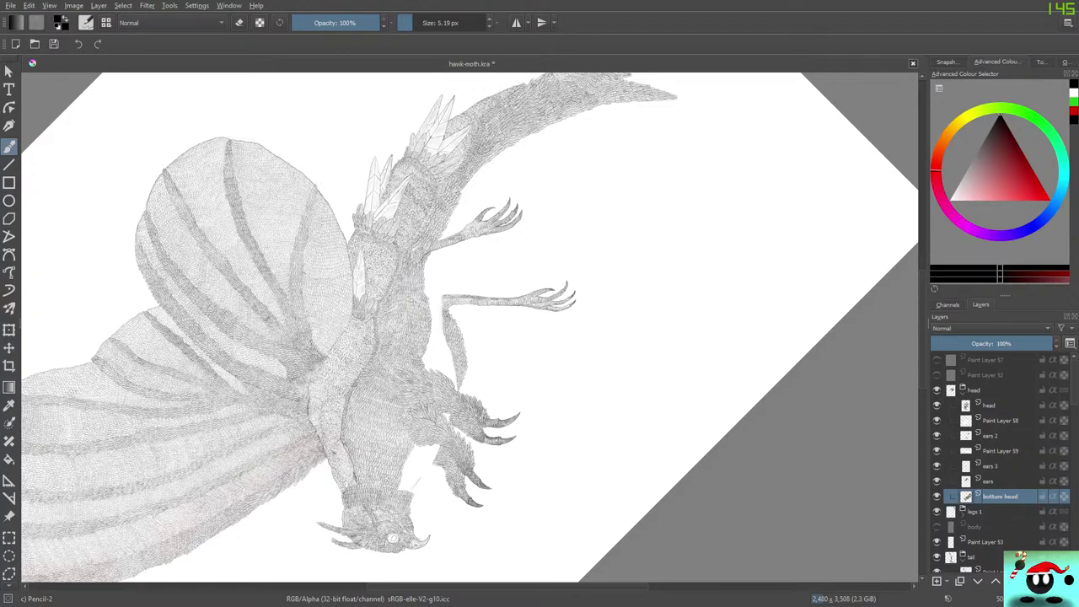
Examine the whole creature at different canvas rotations to check the drawing from every angle, and return the canvas to upright
{"action": "key", "text": "4"}
{"action": "key", "text": "4"}
{"action": "key", "text": "4"}
{"action": "key", "text": "4"}
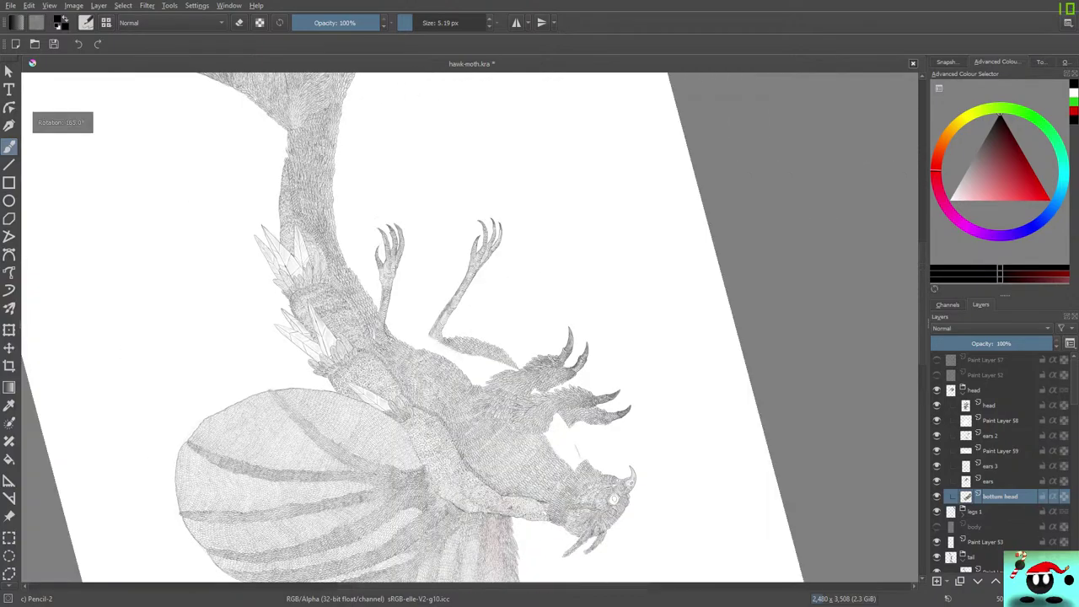
{"action": "key", "text": "4"}
{"action": "key", "text": "4"}
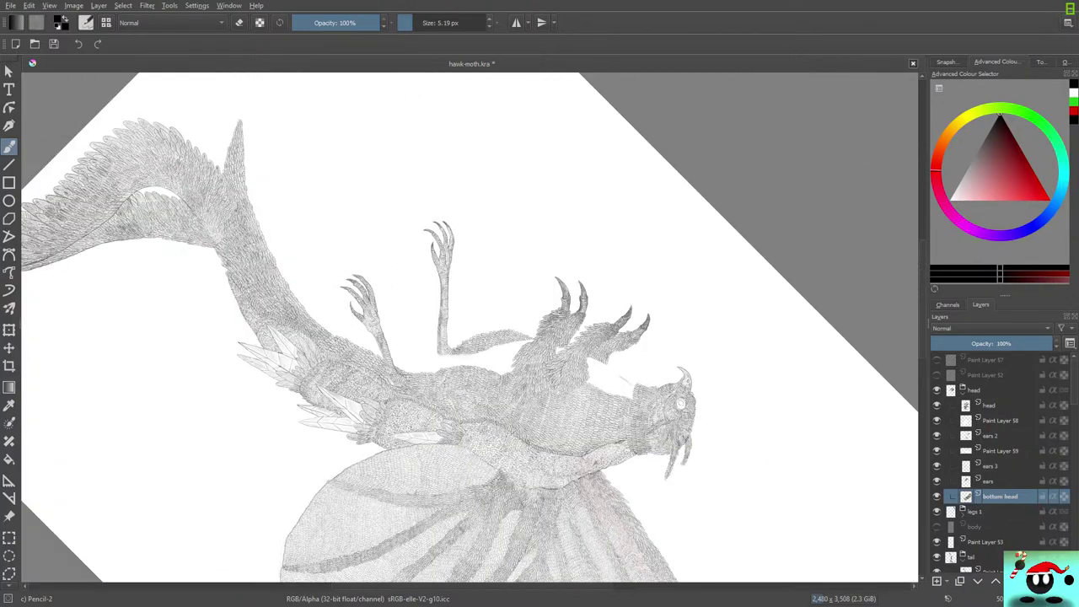
{"action": "key", "text": "4"}
{"action": "key", "text": "4"}
{"action": "key", "text": "4"}
{"action": "key", "text": "4"}
{"action": "key", "text": "4"}
{"action": "key", "text": "4"}
{"action": "key", "text": "4"}
{"action": "key", "text": "4"}
{"action": "key", "text": "4"}
{"action": "key", "text": "4"}
{"action": "key", "text": "4"}
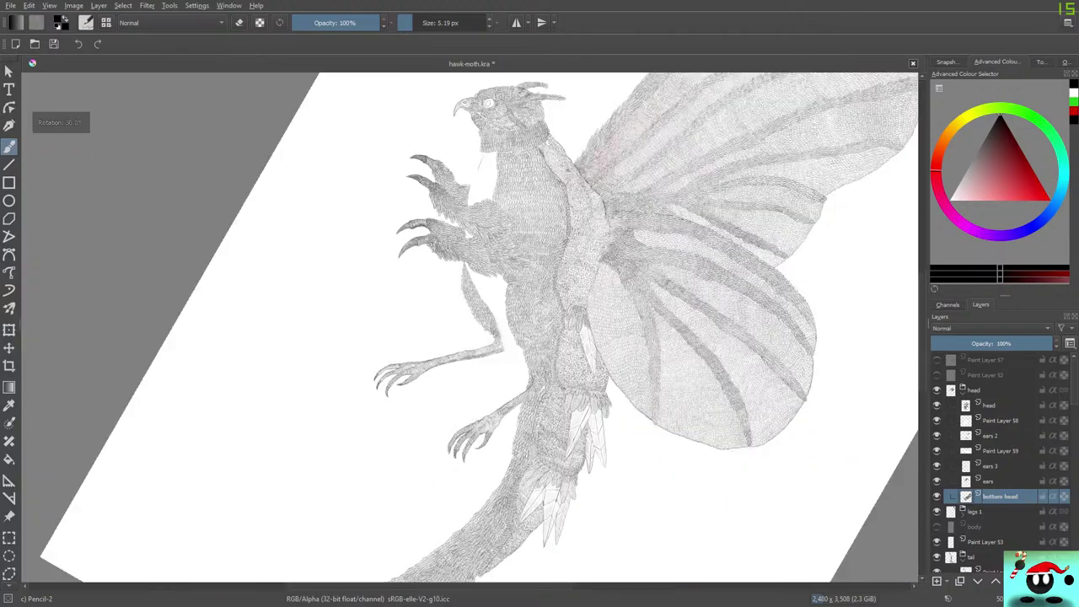
{"action": "key", "text": "4"}
{"action": "key", "text": "4"}
{"action": "key", "text": "4"}
{"action": "key", "text": "4"}
{"action": "key", "text": "4"}
{"action": "key", "text": "4"}
{"action": "key", "text": "4"}
{"action": "key", "text": "4"}
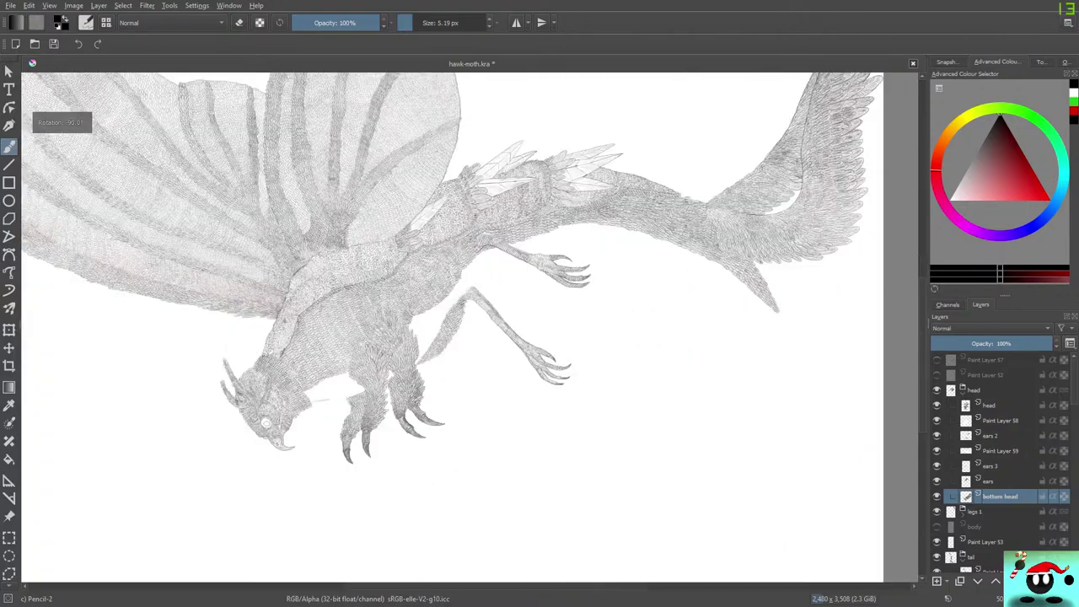
{"action": "key", "text": "4"}
{"action": "key", "text": "4"}
{"action": "key", "text": "4"}
{"action": "key", "text": "4"}
{"action": "key", "text": "4"}
{"action": "key", "text": "4"}
{"action": "key", "text": "4"}
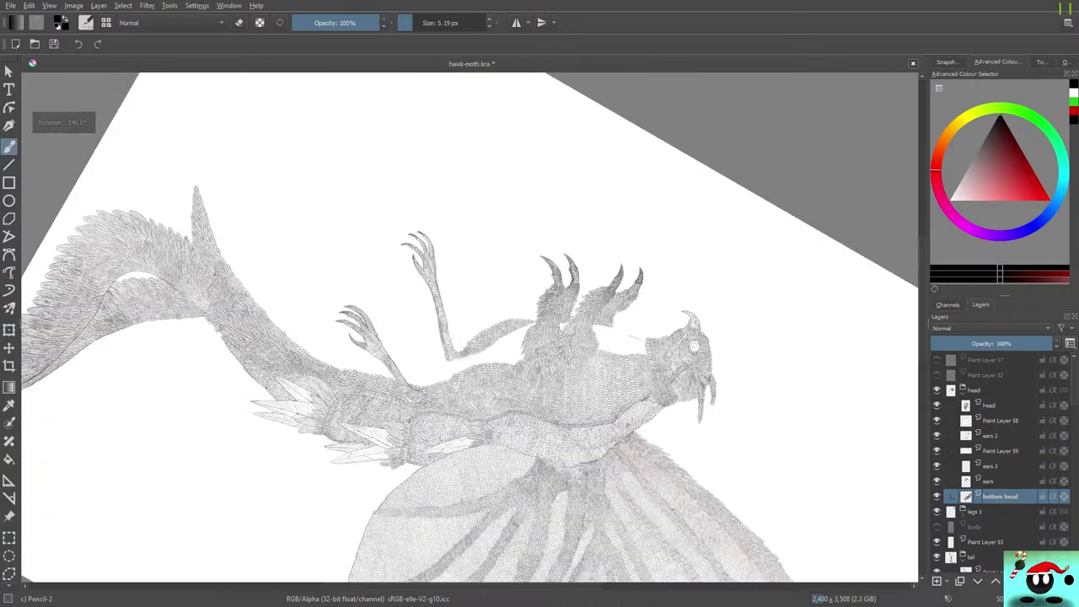
{"action": "key", "text": "4"}
{"action": "key", "text": "4"}
{"action": "key", "text": "4"}
{"action": "key", "text": "4"}
{"action": "key", "text": "4"}
{"action": "key", "text": "4"}
{"action": "key", "text": "4"}
{"action": "key", "text": "4"}
{"action": "key", "text": "4"}
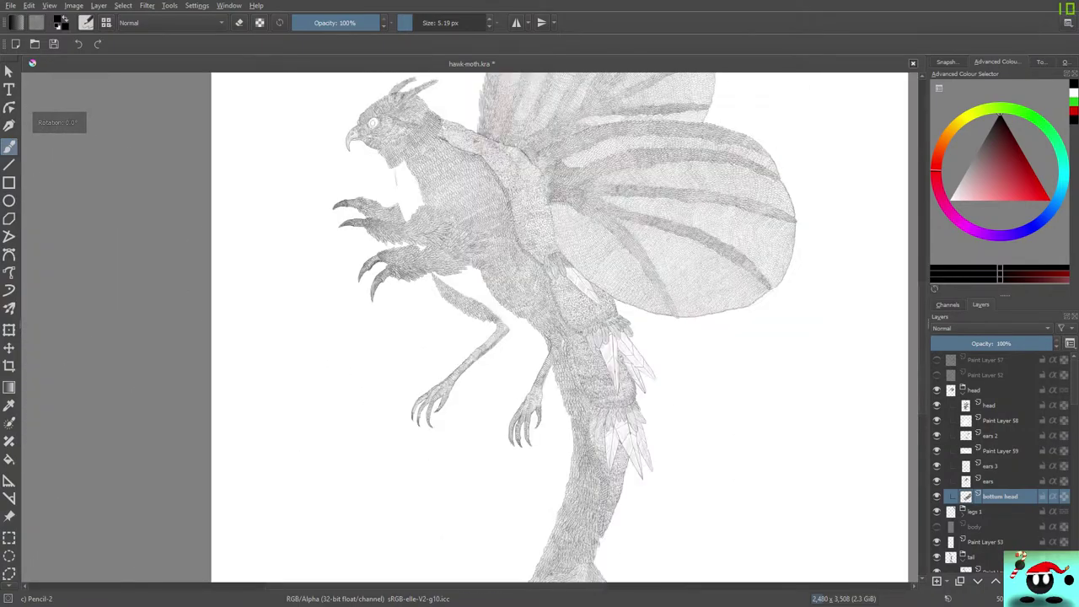
{"action": "key", "text": "5"}
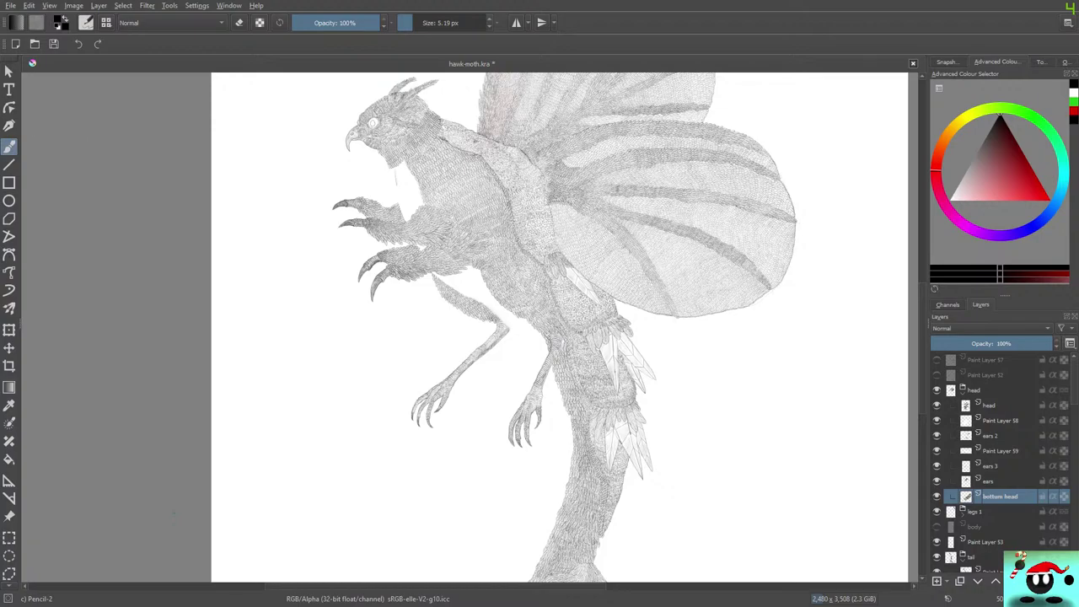
{"action": "key", "text": "4"}
{"action": "key", "text": "5"}
Examine the wings, head, neck and claws both close up and from afar to check the feather shading
{"action": "scroll", "coordinate": [843, 438], "scroll_direction": "down", "scroll_amount": 6}
{"action": "scroll", "coordinate": [819, 363], "scroll_direction": "up", "scroll_amount": 4}
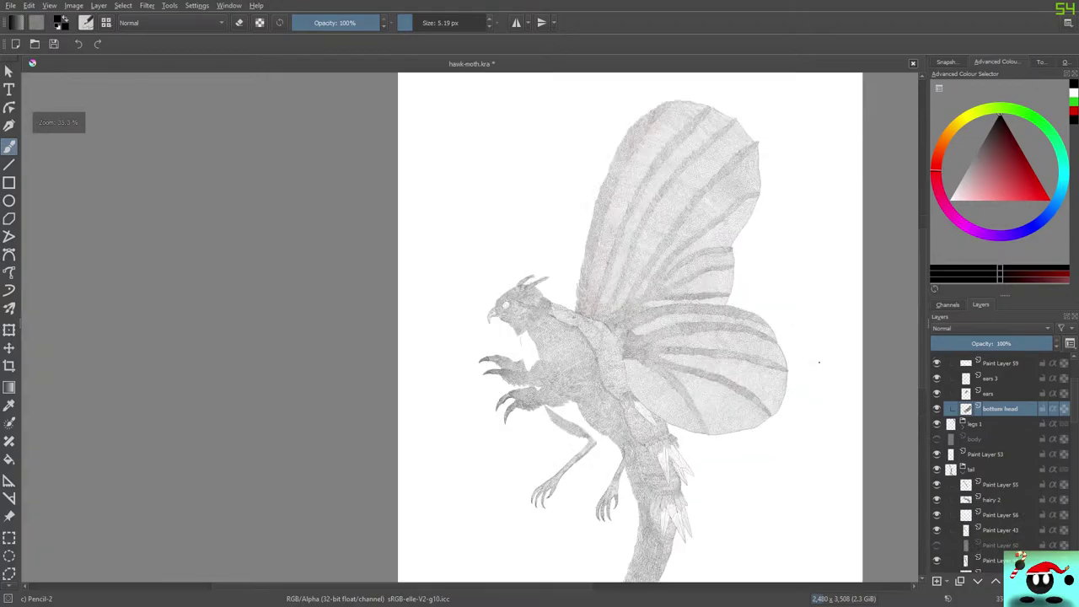
{"action": "scroll", "coordinate": [819, 362], "scroll_direction": "up", "scroll_amount": 2}
{"action": "scroll", "coordinate": [668, 344], "scroll_direction": "up", "scroll_amount": 1}
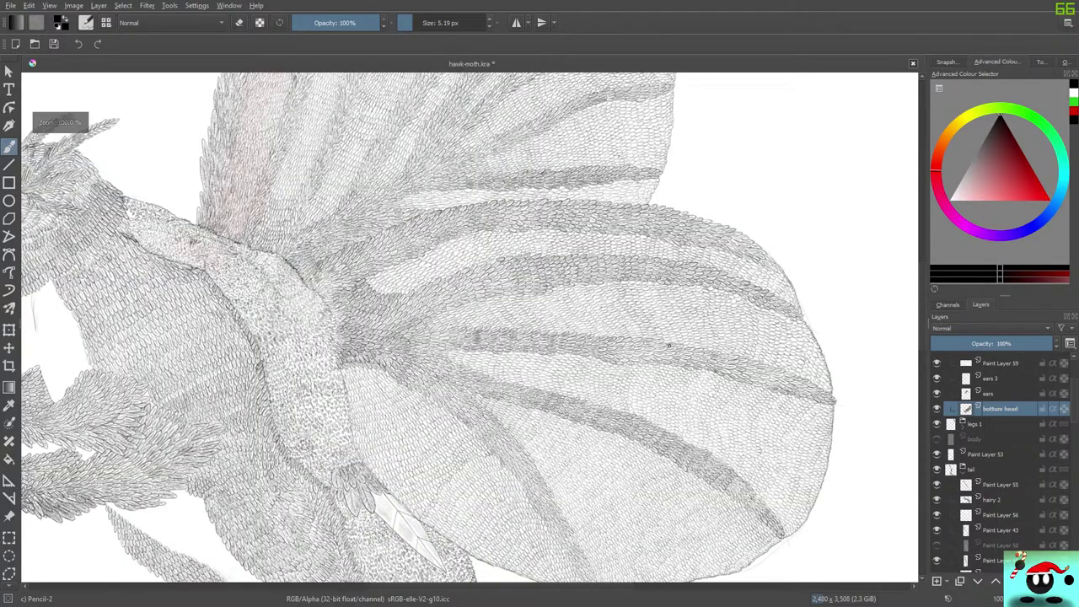
{"action": "scroll", "coordinate": [669, 344], "scroll_direction": "up", "scroll_amount": 2}
{"action": "scroll", "coordinate": [583, 321], "scroll_direction": "down", "scroll_amount": 6}
{"action": "scroll", "coordinate": [483, 351], "scroll_direction": "up", "scroll_amount": 5}
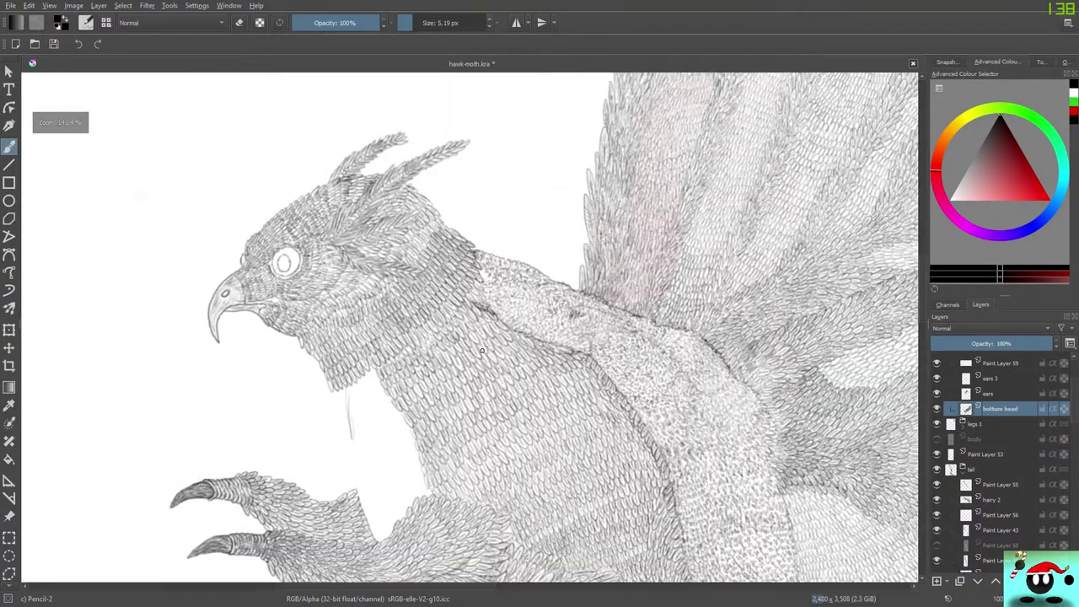
{"action": "scroll", "coordinate": [482, 350], "scroll_direction": "up", "scroll_amount": 3}
{"action": "scroll", "coordinate": [578, 313], "scroll_direction": "down", "scroll_amount": 6}
{"action": "scroll", "coordinate": [603, 319], "scroll_direction": "up", "scroll_amount": 5}
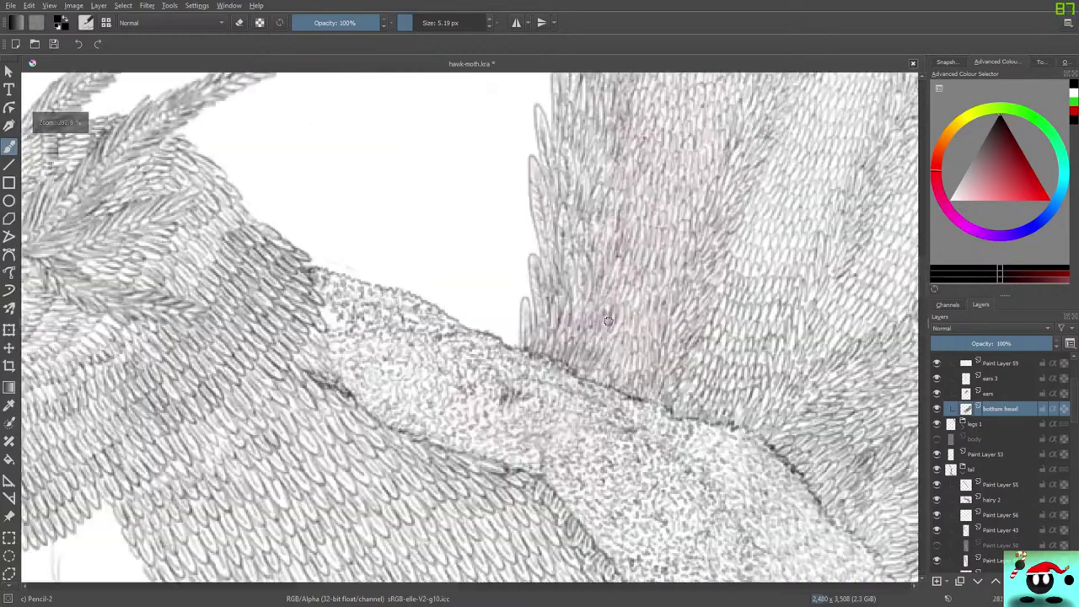
{"action": "scroll", "coordinate": [603, 325], "scroll_direction": "up", "scroll_amount": 1}
{"action": "scroll", "coordinate": [464, 433], "scroll_direction": "down", "scroll_amount": 3}
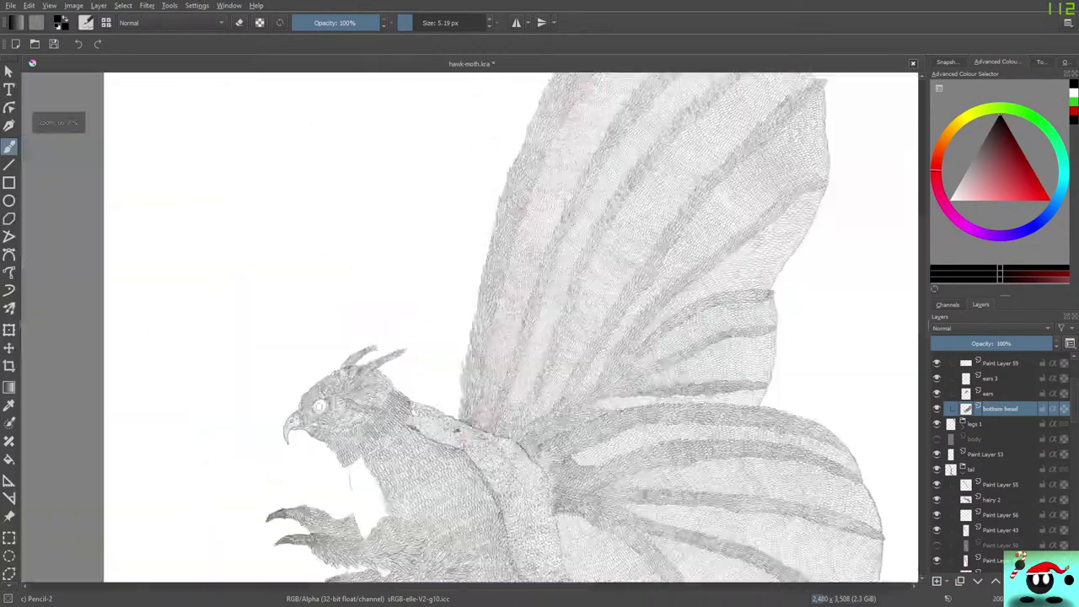
{"action": "scroll", "coordinate": [363, 448], "scroll_direction": "down", "scroll_amount": 1}
{"action": "scroll", "coordinate": [363, 449], "scroll_direction": "up", "scroll_amount": 4}
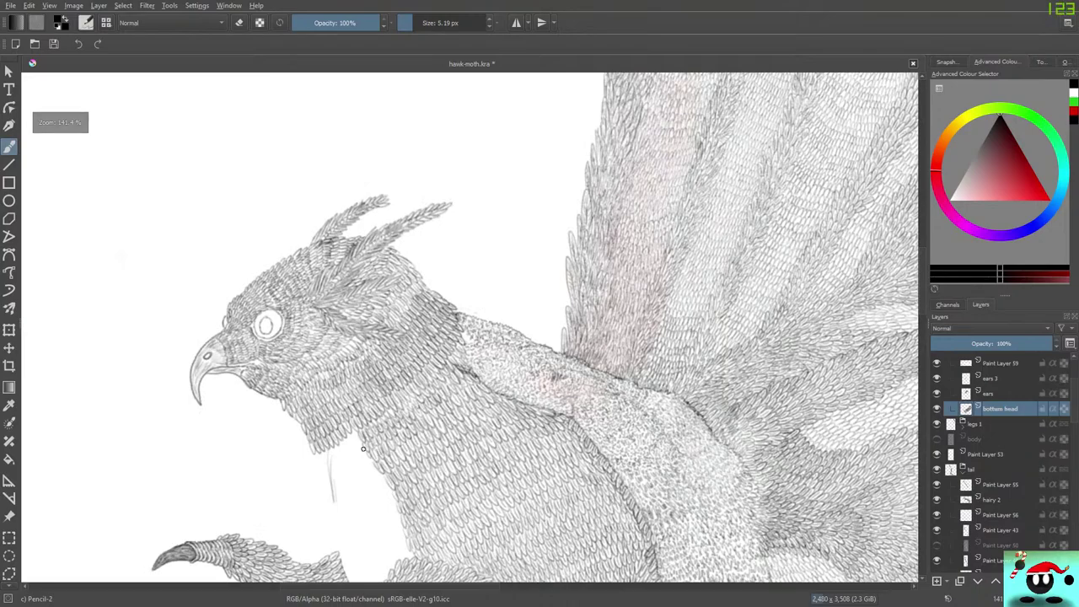
{"action": "scroll", "coordinate": [381, 437], "scroll_direction": "down", "scroll_amount": 3}
{"action": "scroll", "coordinate": [345, 473], "scroll_direction": "up", "scroll_amount": 2}
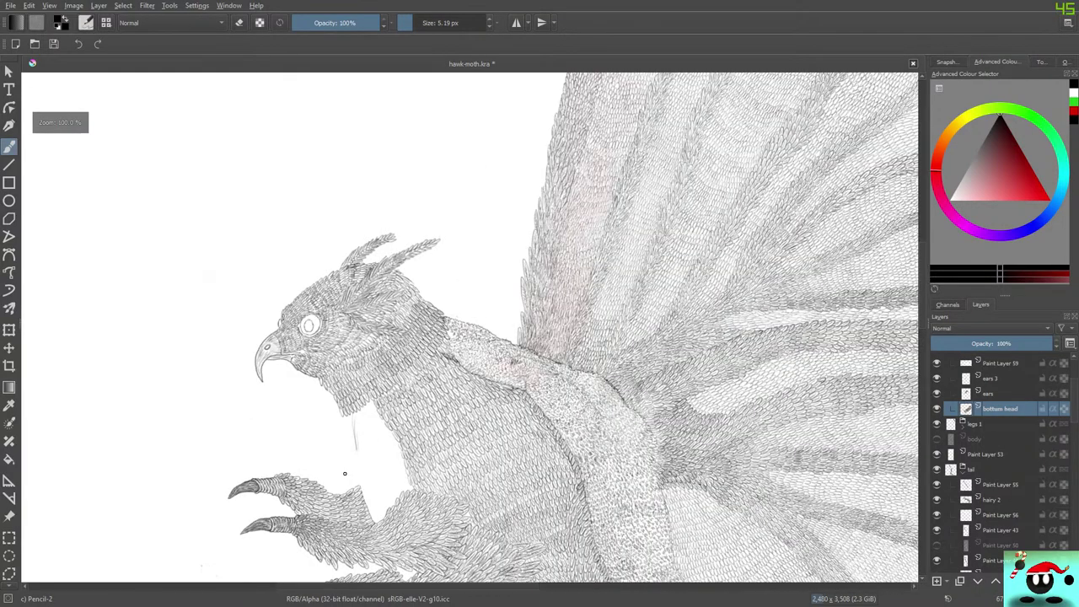
{"action": "scroll", "coordinate": [345, 473], "scroll_direction": "up", "scroll_amount": 1}
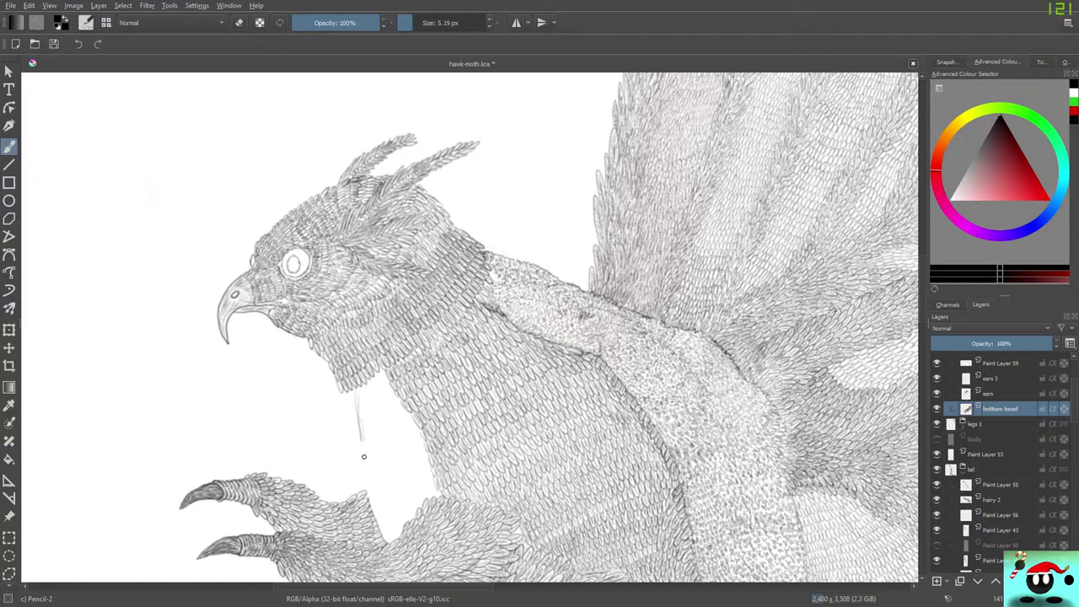
{"action": "scroll", "coordinate": [365, 459], "scroll_direction": "up", "scroll_amount": 2}
{"action": "scroll", "coordinate": [359, 438], "scroll_direction": "down", "scroll_amount": 8}
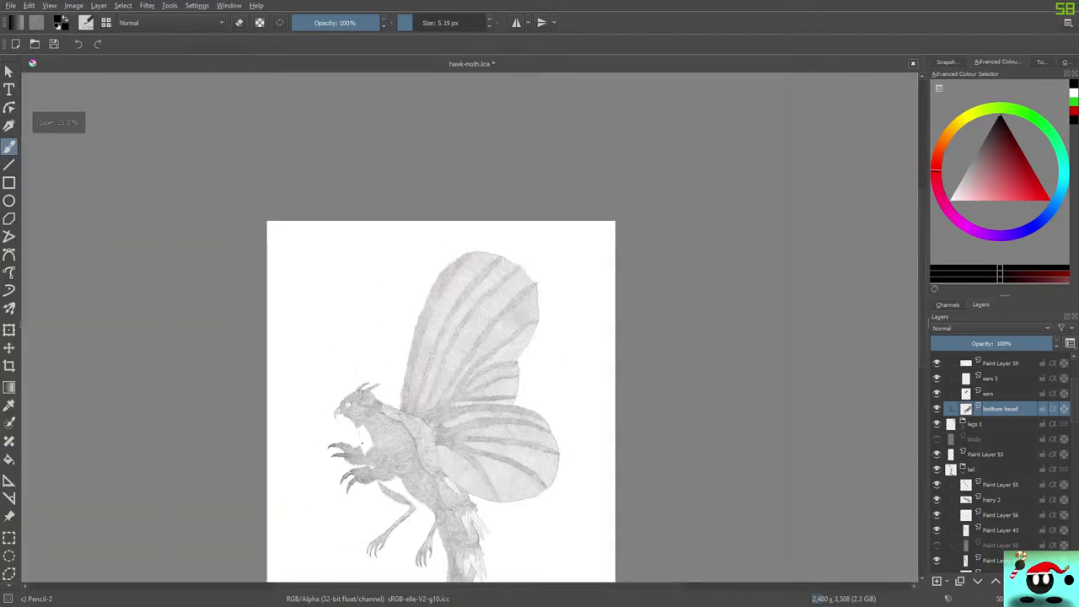
{"action": "scroll", "coordinate": [346, 421], "scroll_direction": "up", "scroll_amount": 5}
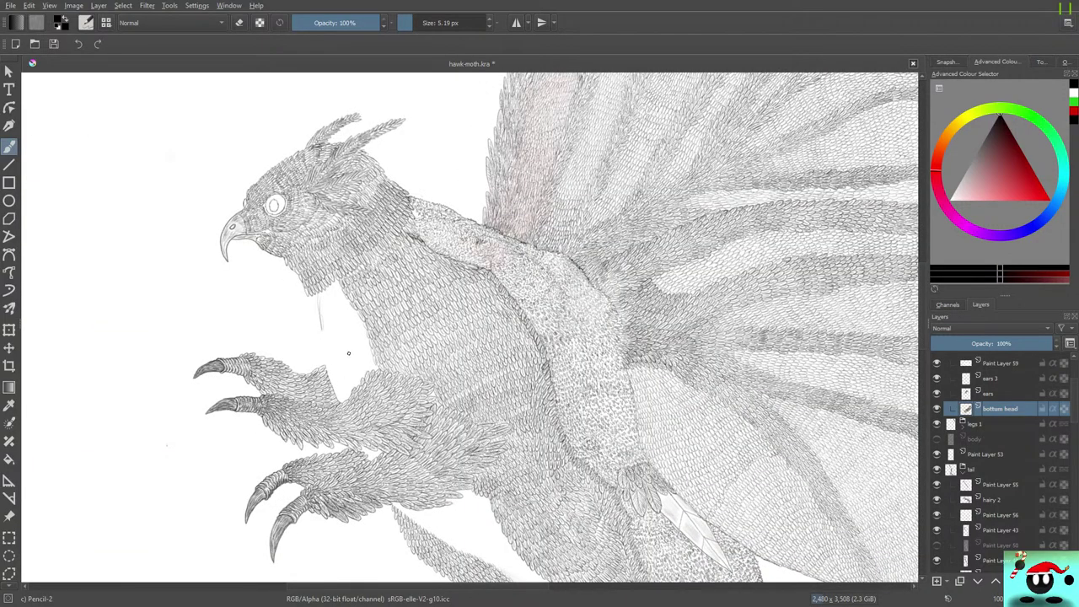
{"action": "scroll", "coordinate": [303, 252], "scroll_direction": "up", "scroll_amount": 3}
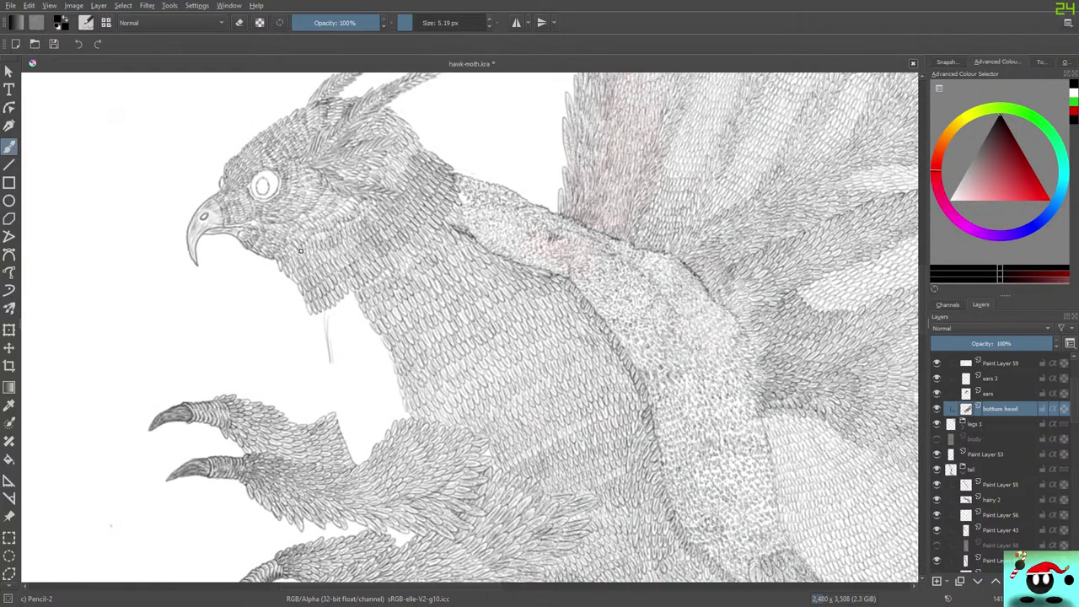
{"action": "scroll", "coordinate": [355, 329], "scroll_direction": "down", "scroll_amount": 6}
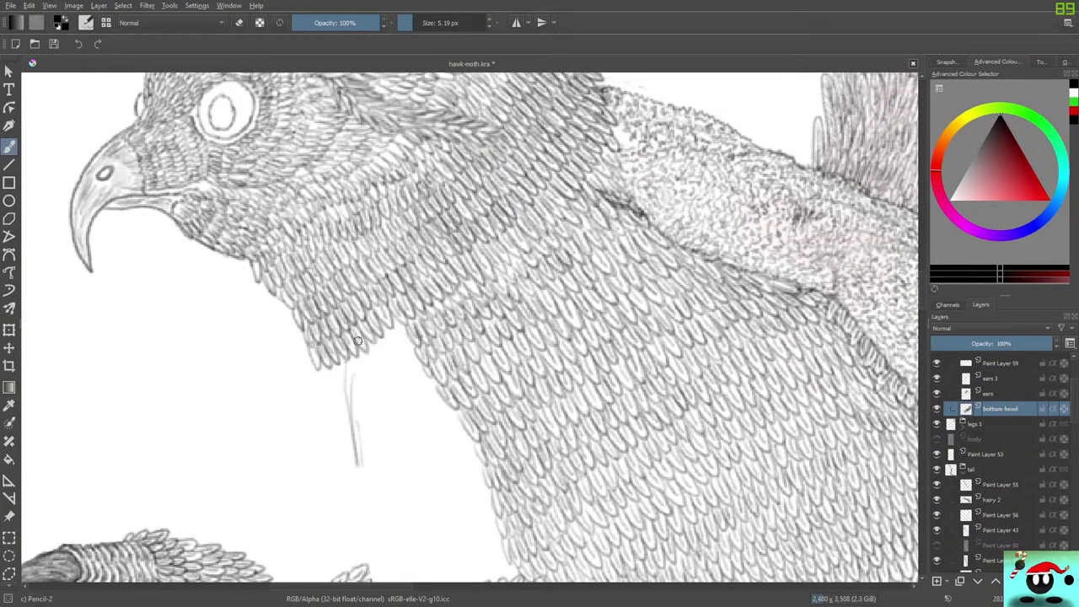
{"action": "scroll", "coordinate": [442, 381], "scroll_direction": "up", "scroll_amount": 2}
{"action": "scroll", "coordinate": [442, 381], "scroll_direction": "up", "scroll_amount": 3}
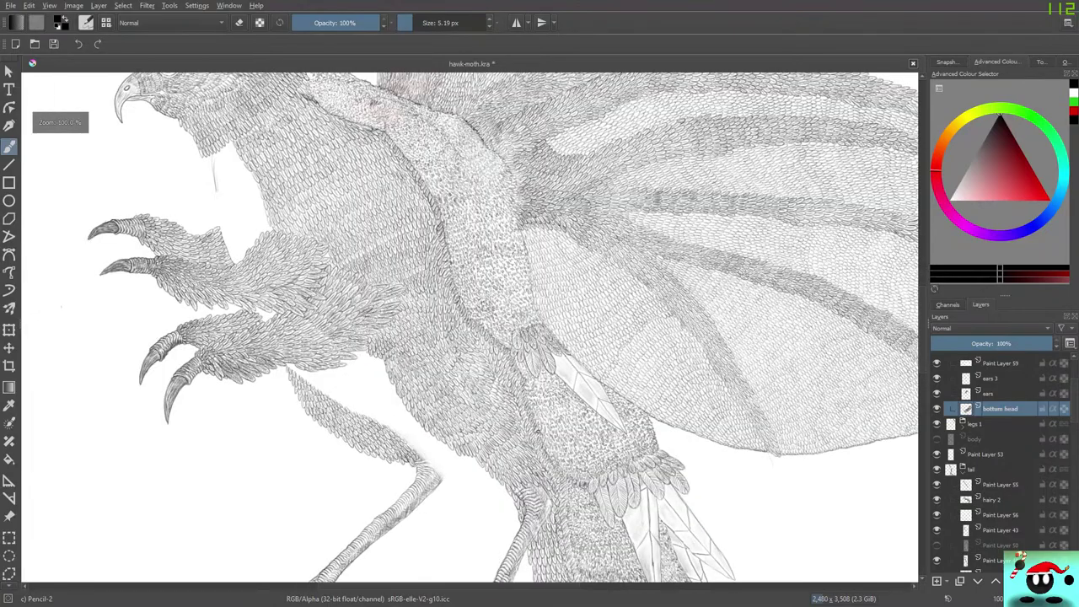
{"action": "scroll", "coordinate": [456, 363], "scroll_direction": "down", "scroll_amount": 5}
{"action": "scroll", "coordinate": [408, 351], "scroll_direction": "up", "scroll_amount": 5}
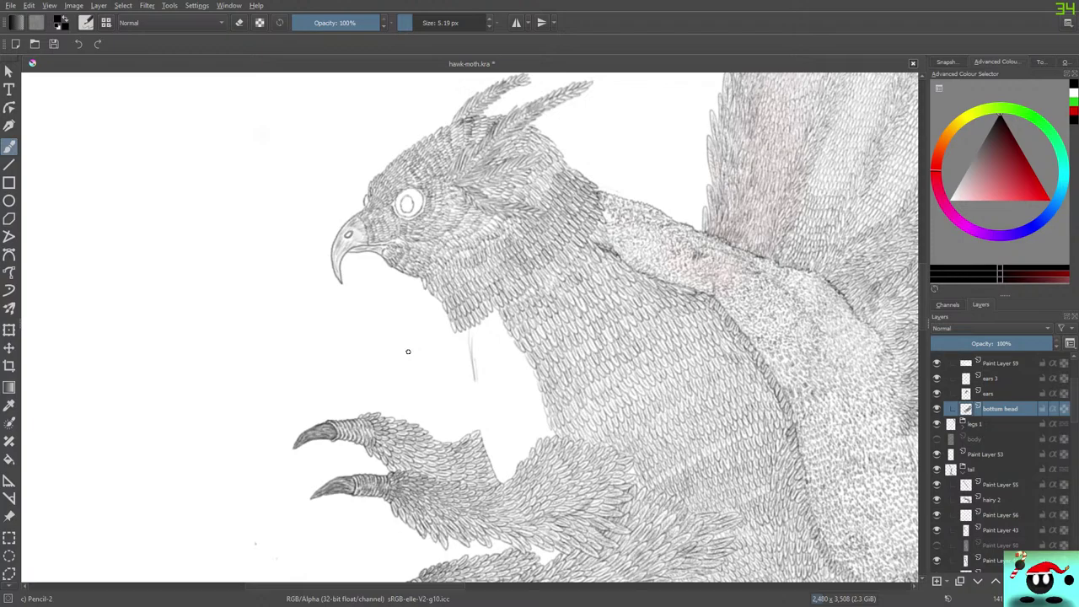
Hide and show the head layer to check which part of the drawing it holds
{"action": "scroll", "coordinate": [995, 455], "scroll_direction": "up", "scroll_amount": 3}
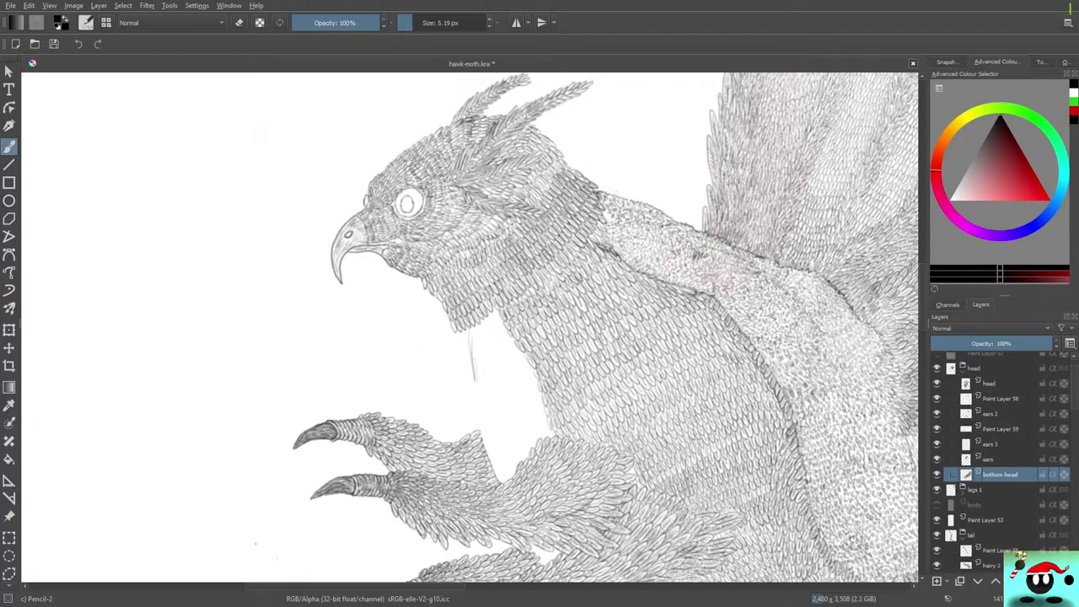
{"action": "left_click", "coordinate": [989, 406]}
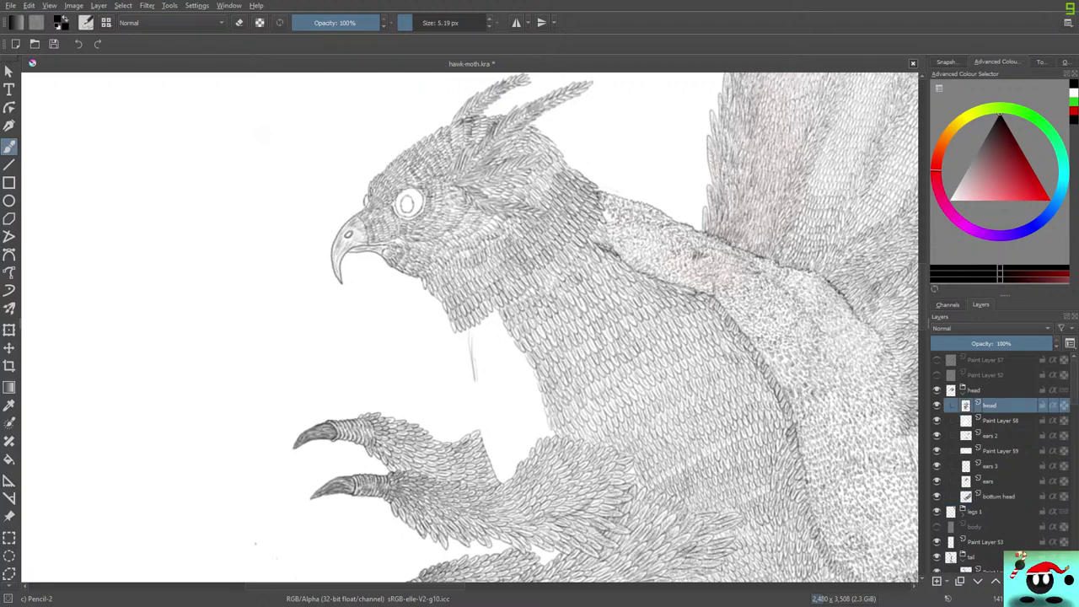
{"action": "left_click", "coordinate": [936, 406]}
{"action": "left_click", "coordinate": [937, 406]}
On Paint Layer 56, paint white with a 54.10 px brush over the dark mark on the speckled band behind the neck
{"action": "scroll", "coordinate": [999, 462], "scroll_direction": "down", "scroll_amount": 10}
{"action": "scroll", "coordinate": [999, 462], "scroll_direction": "down", "scroll_amount": 1}
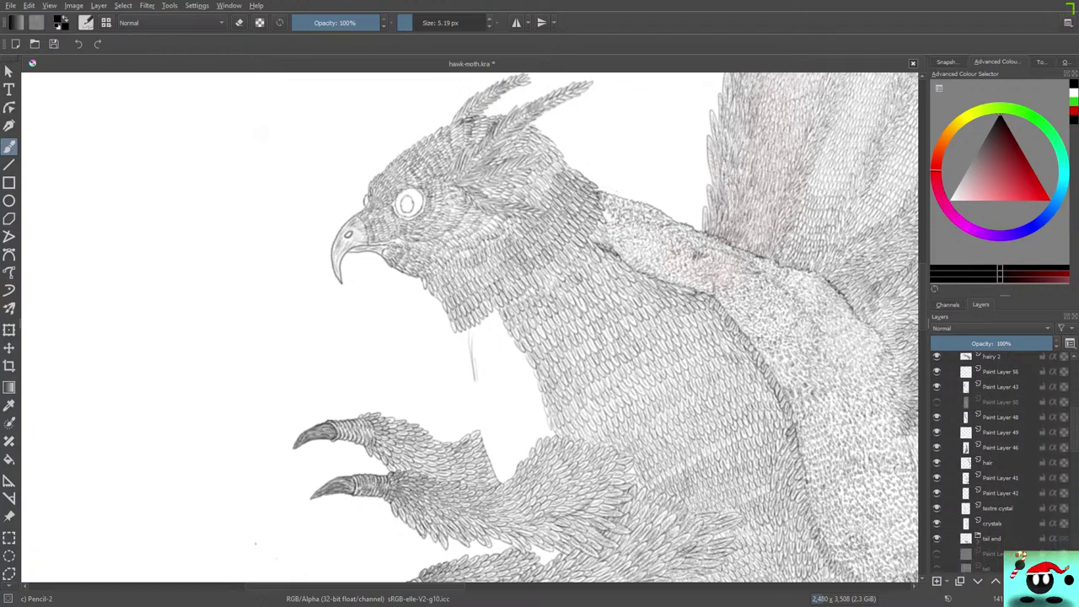
{"action": "left_click", "coordinate": [999, 462]}
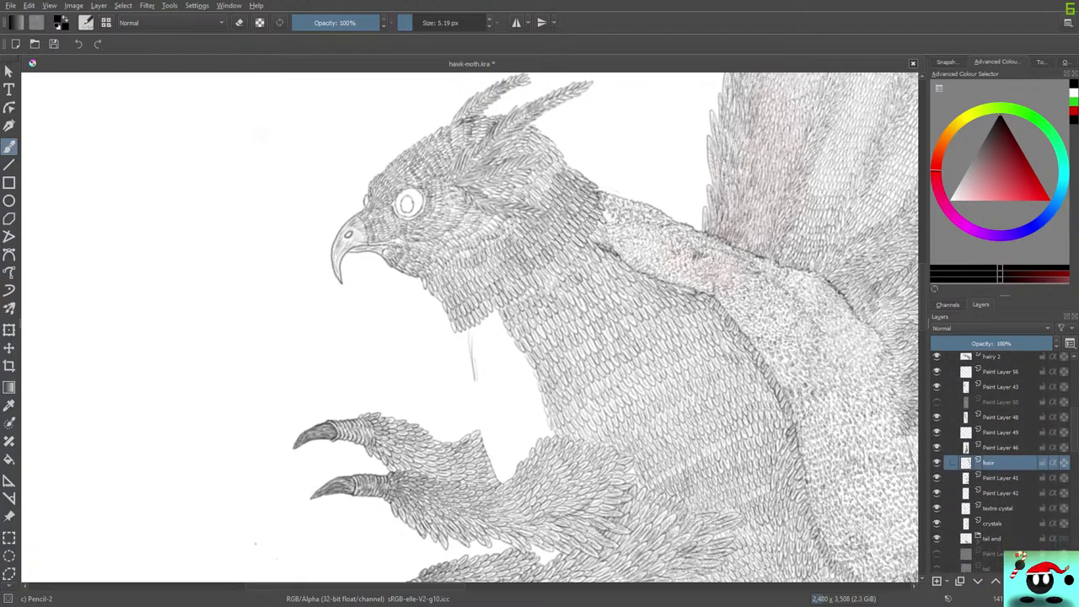
{"action": "left_click", "coordinate": [1003, 371]}
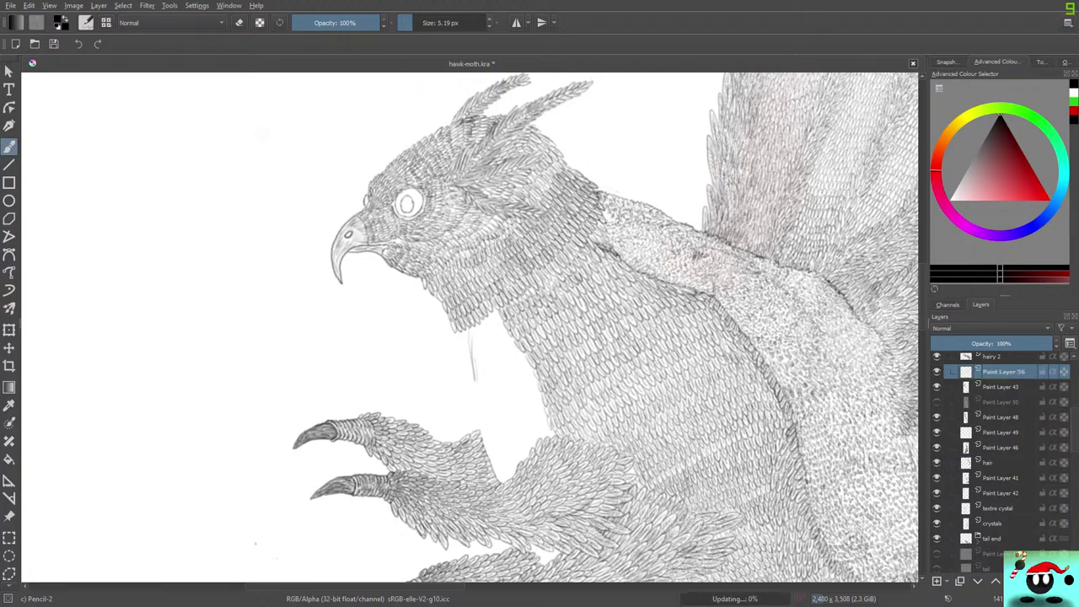
{"action": "mouse_move", "coordinate": [966, 372]}
{"action": "right_click", "coordinate": [701, 310]}
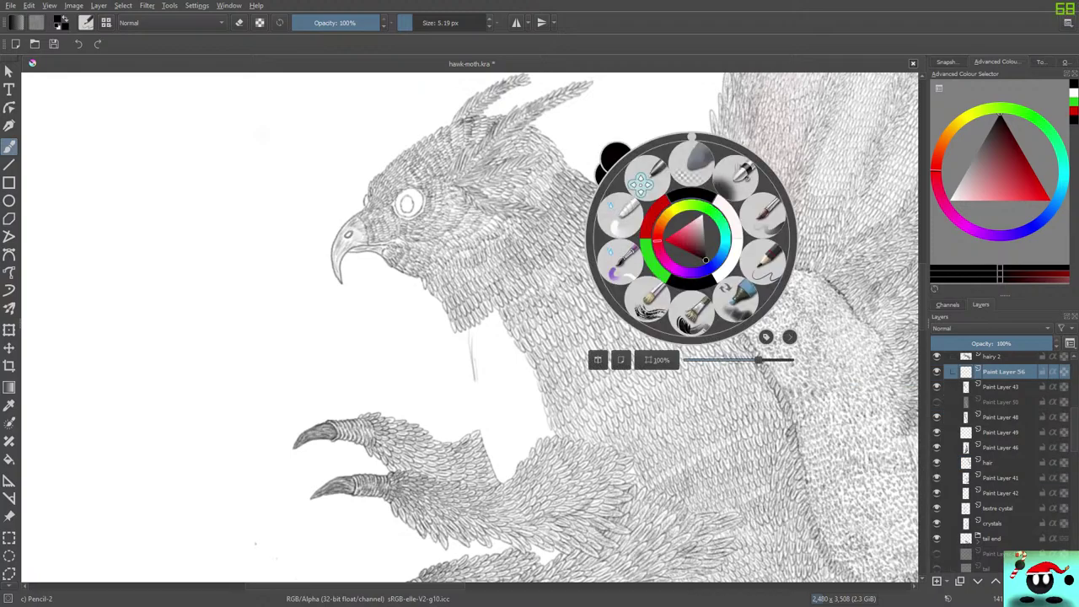
{"action": "left_click", "coordinate": [703, 218]}
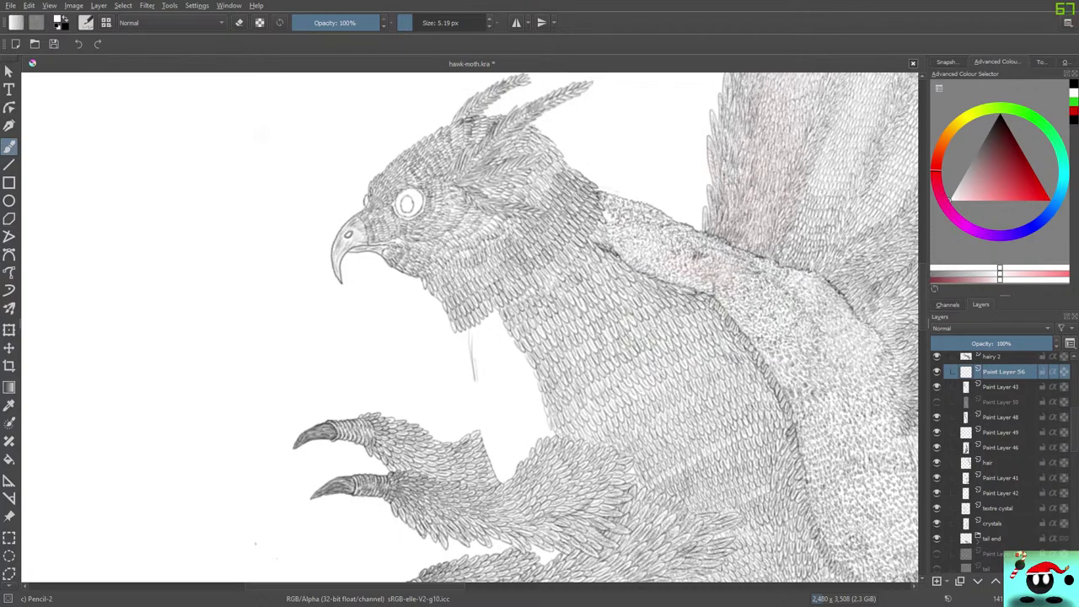
{"action": "left_click_drag", "start_coordinate": [426, 23], "coordinate": [431, 23]}
{"action": "left_click_drag", "start_coordinate": [652, 245], "coordinate": [702, 254]}
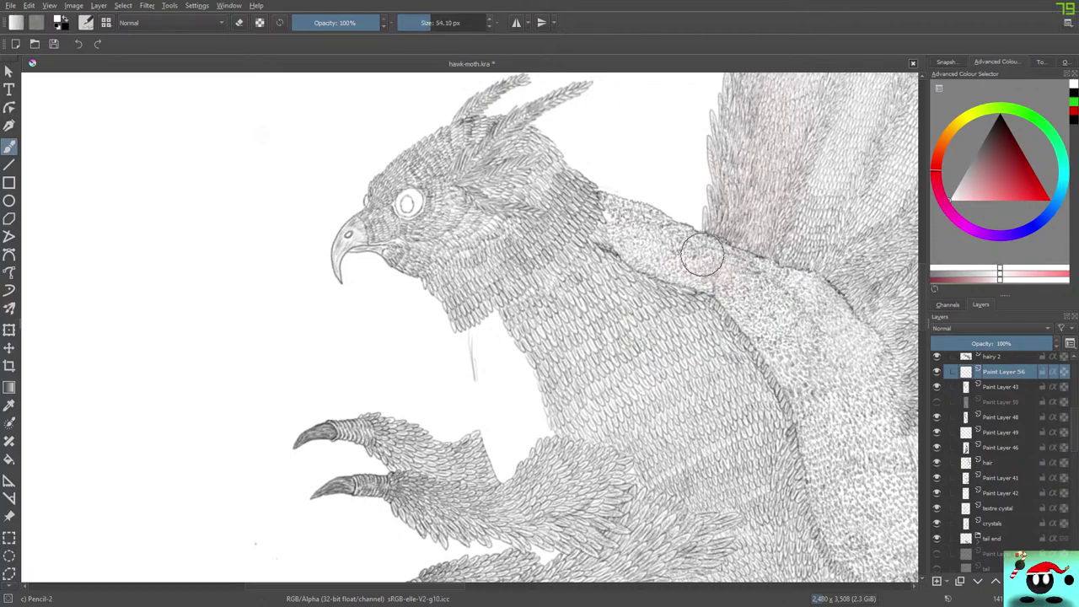
Add a new paint layer directly above Paint Layer 52, and set the pencil to black at 15.63 px
{"action": "scroll", "coordinate": [999, 455], "scroll_direction": "up", "scroll_amount": 5}
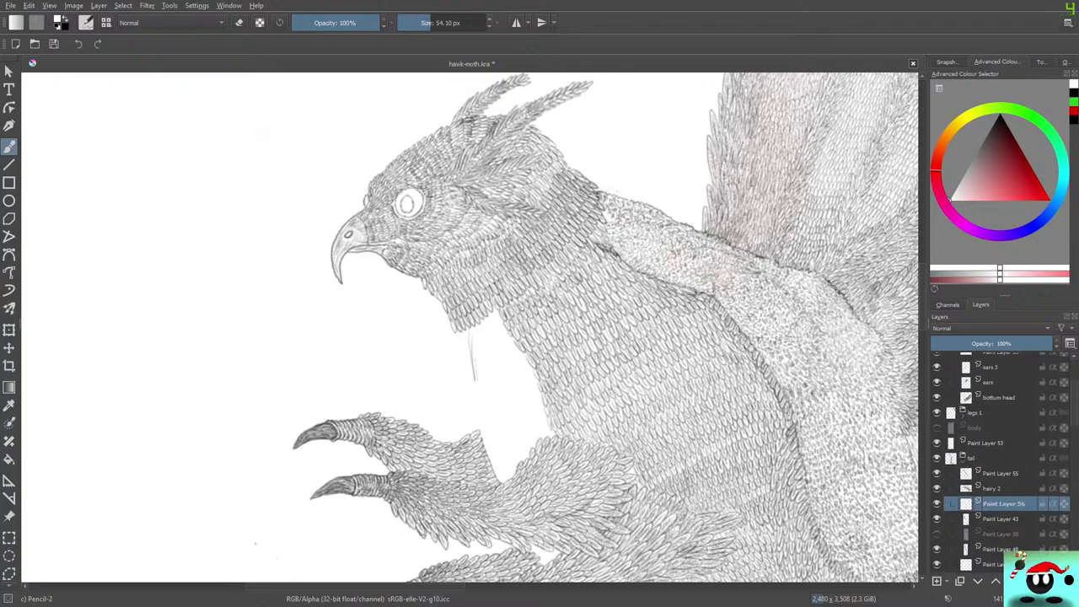
{"action": "key", "text": "Insert"}
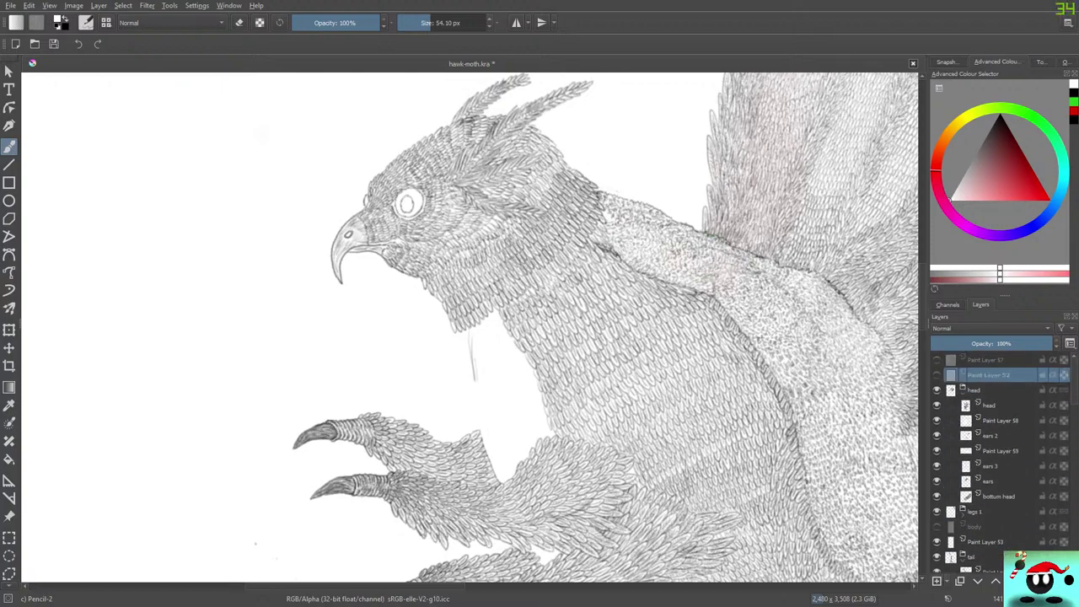
{"action": "right_click", "coordinate": [422, 327]}
{"action": "left_click", "coordinate": [438, 352]}
{"action": "left_click", "coordinate": [269, 209]}
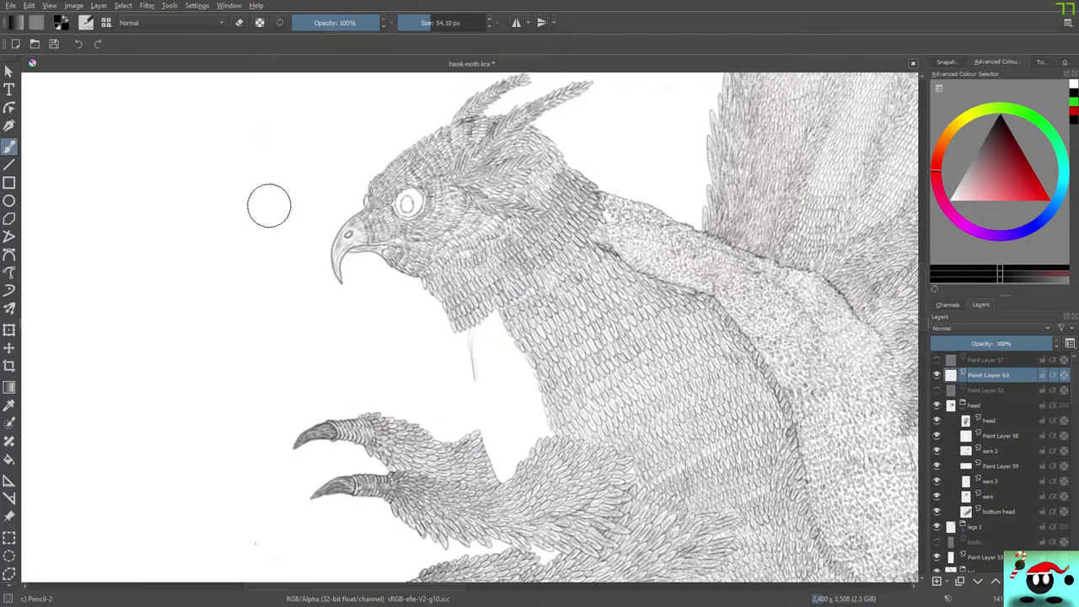
{"action": "right_click", "coordinate": [373, 305]}
{"action": "left_click", "coordinate": [127, 182]}
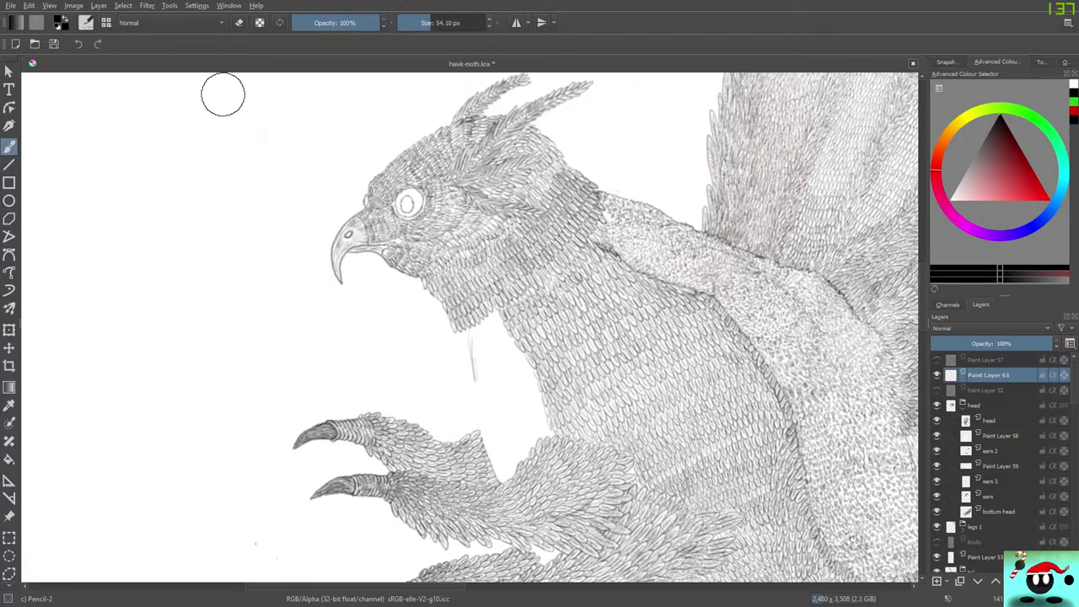
{"action": "left_click_drag", "start_coordinate": [421, 23], "coordinate": [420, 23]}
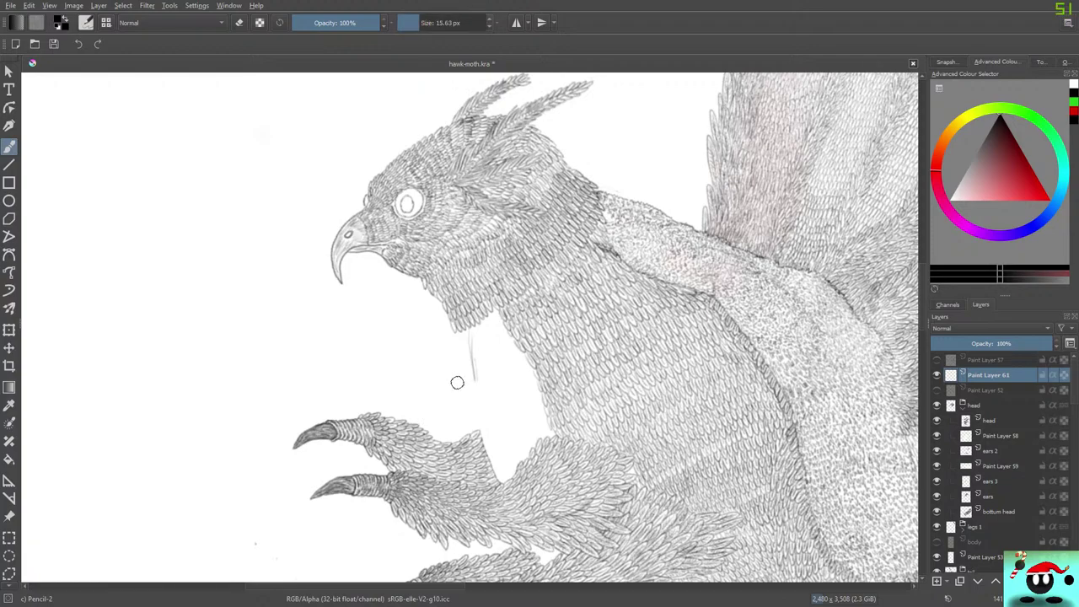
{"action": "scroll", "coordinate": [915, 234], "scroll_direction": "down", "scroll_amount": 6}
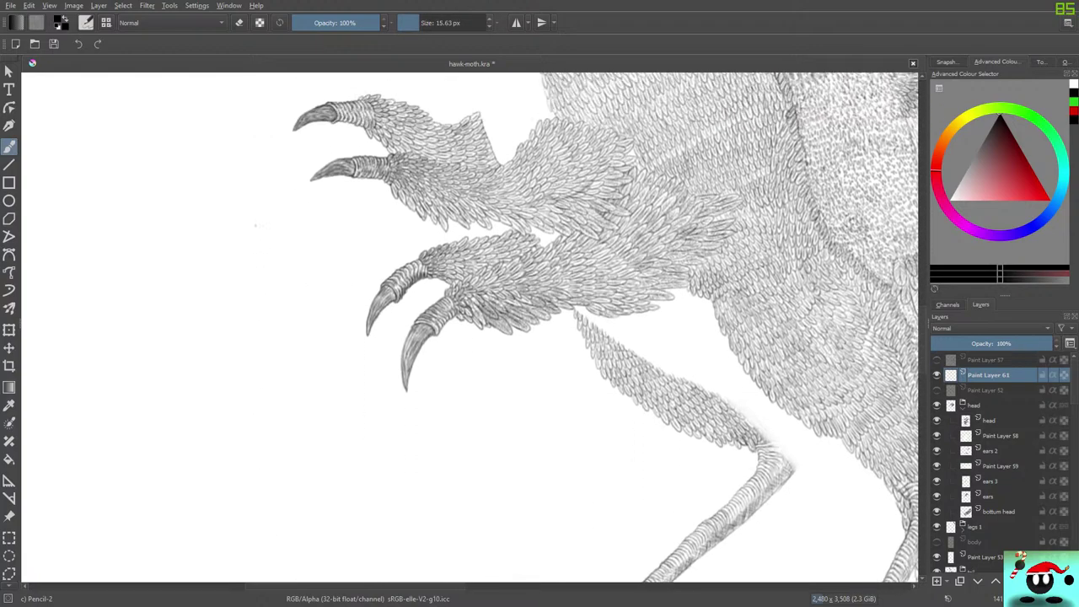
Show the body layer and sketch the front outline and upper cross-curves of the gap between the neck and the claws
{"action": "scroll", "coordinate": [915, 233], "scroll_direction": "up", "scroll_amount": 4}
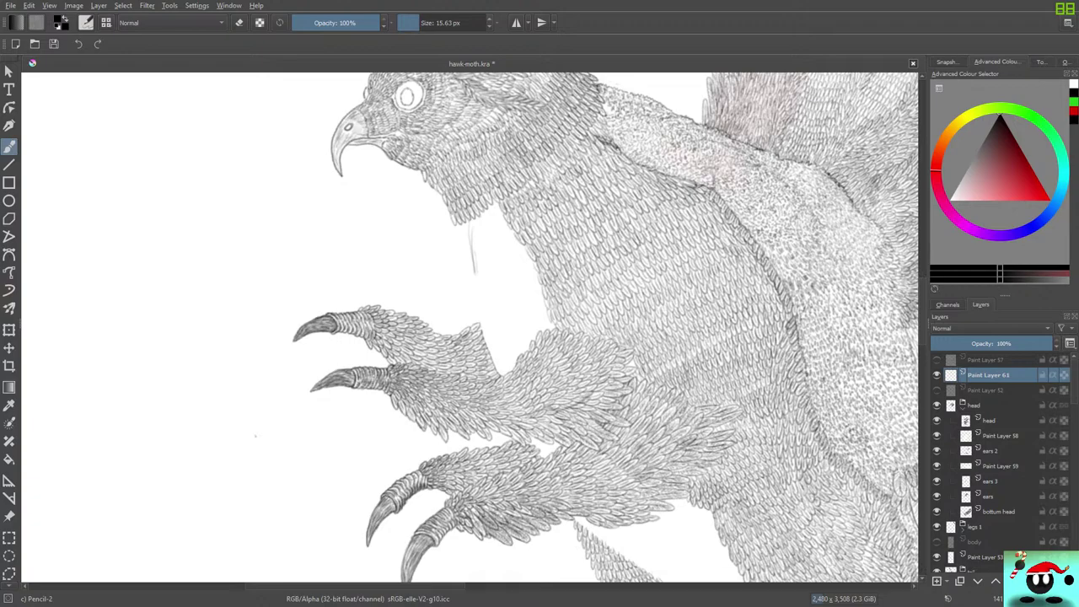
{"action": "left_click", "coordinate": [937, 542]}
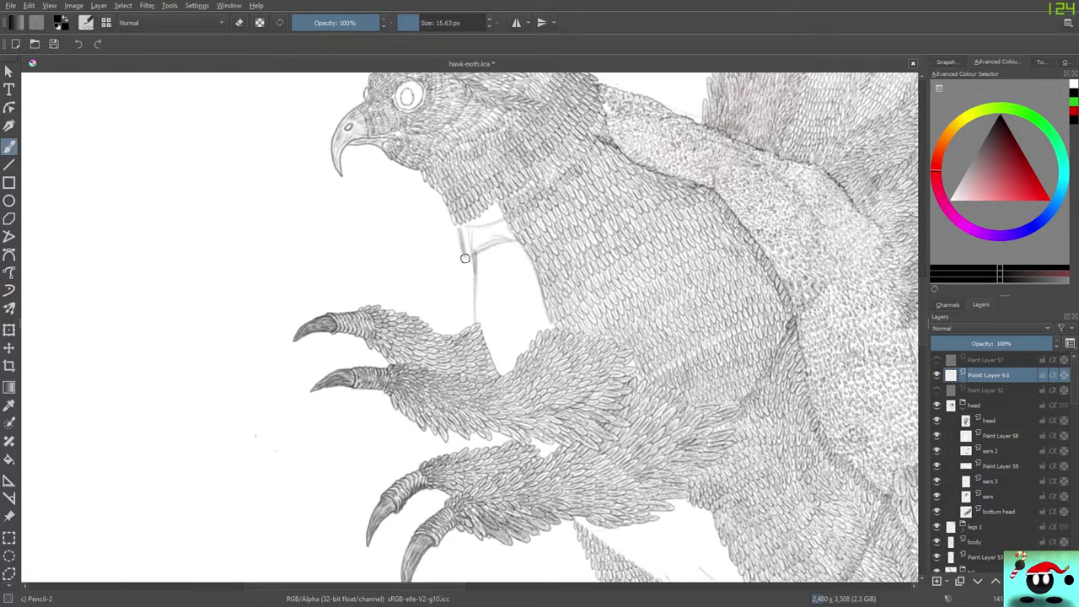
{"action": "left_click_drag", "start_coordinate": [465, 258], "coordinate": [478, 326]}
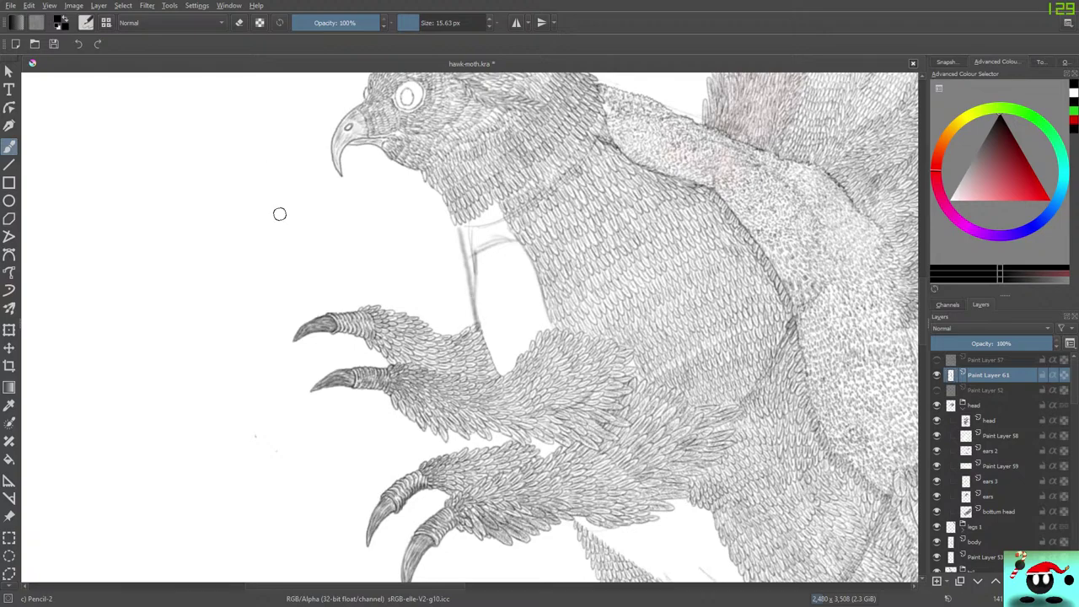
With the pencil at 5.19 px, redraw the gap's front outline down to the arm and add curved contour lines across it
{"action": "left_click", "coordinate": [412, 23]}
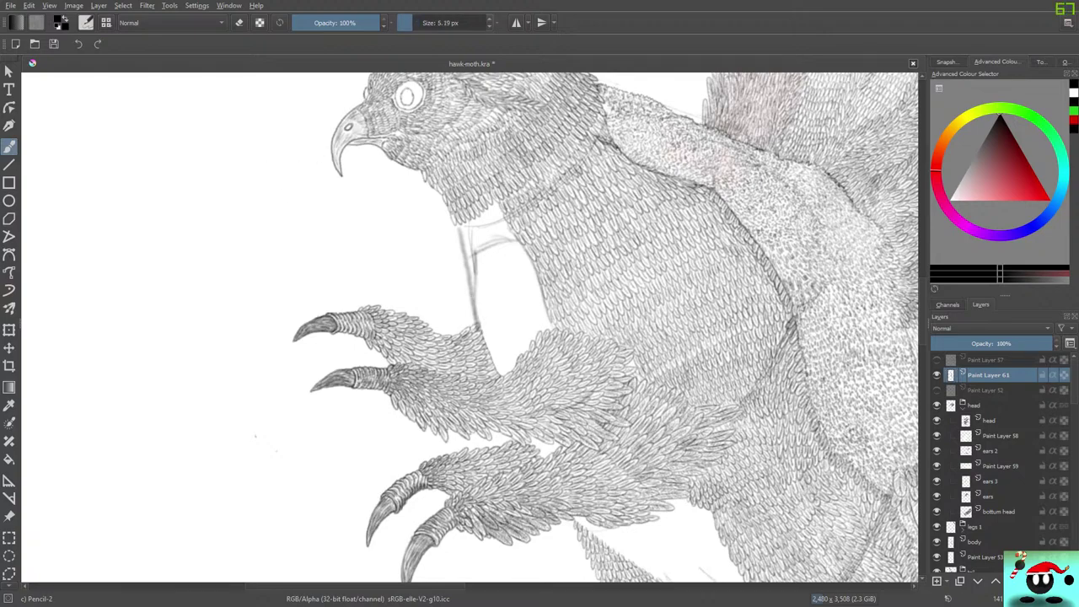
{"action": "left_click_drag", "start_coordinate": [457, 227], "coordinate": [477, 326]}
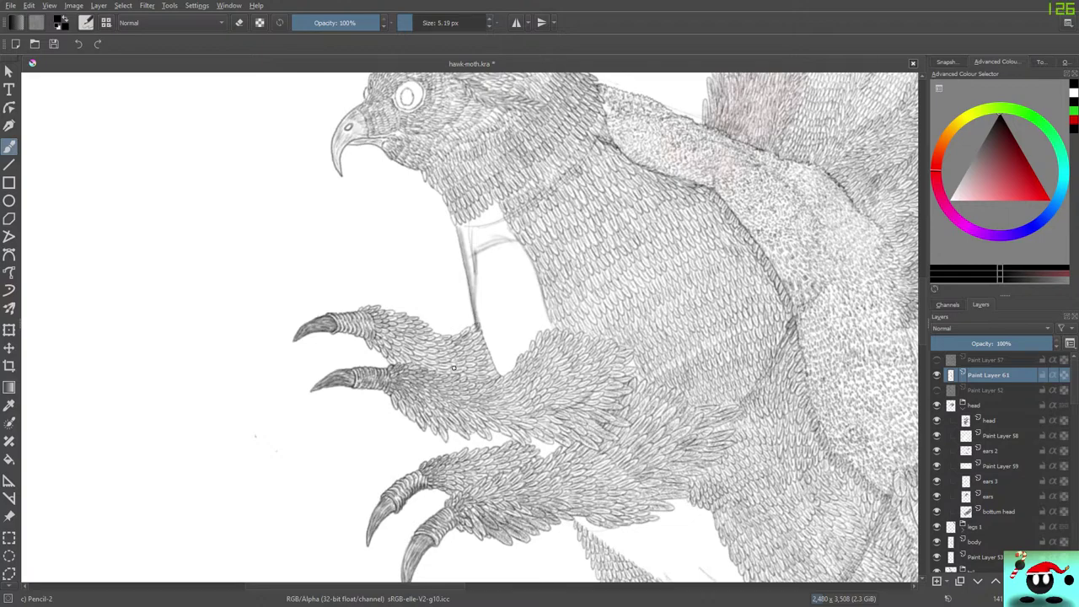
{"action": "mouse_move", "coordinate": [458, 226]}
{"action": "left_mouse_down"}
{"action": "mouse_move", "coordinate": [489, 253]}
{"action": "mouse_move", "coordinate": [501, 243]}
{"action": "mouse_move", "coordinate": [496, 298]}
{"action": "mouse_move", "coordinate": [509, 289]}
{"action": "mouse_move", "coordinate": [478, 326]}
{"action": "mouse_move", "coordinate": [525, 337]}
{"action": "mouse_move", "coordinate": [501, 380]}
{"action": "left_mouse_up"}
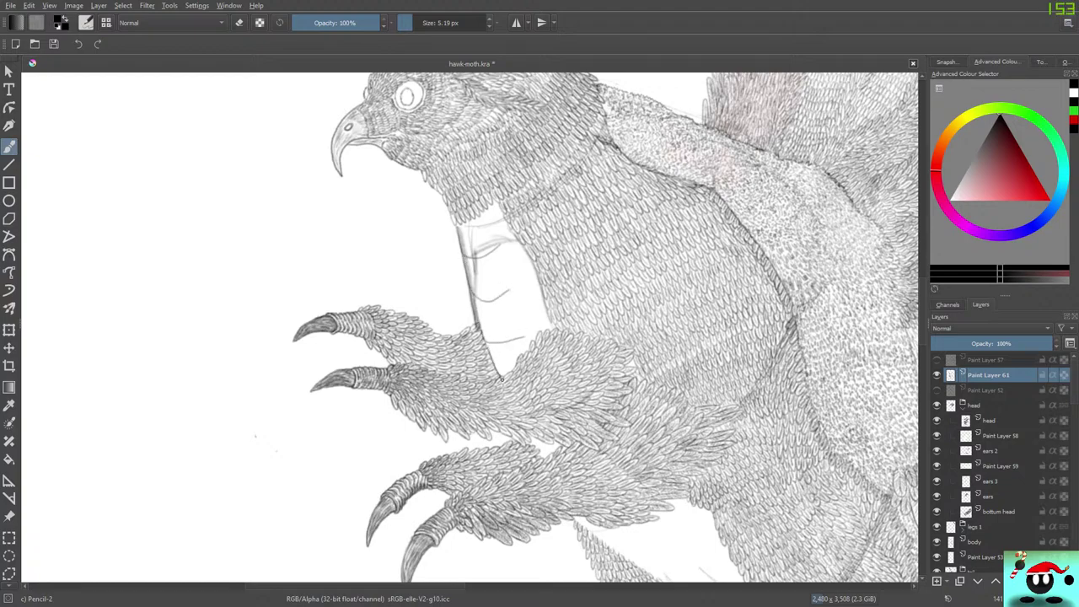
Sketch curved contour lines across the belly gap below the lower arm and down between the legs
{"action": "left_click_drag", "start_coordinate": [532, 439], "coordinate": [543, 454]}
{"action": "mouse_move", "coordinate": [581, 519]}
{"action": "left_mouse_down"}
{"action": "mouse_move", "coordinate": [599, 539]}
{"action": "mouse_move", "coordinate": [654, 526]}
{"action": "left_mouse_up"}
{"action": "left_click_drag", "start_coordinate": [626, 560], "coordinate": [701, 553]}
{"action": "scroll", "coordinate": [711, 540], "scroll_direction": "down", "scroll_amount": 5}
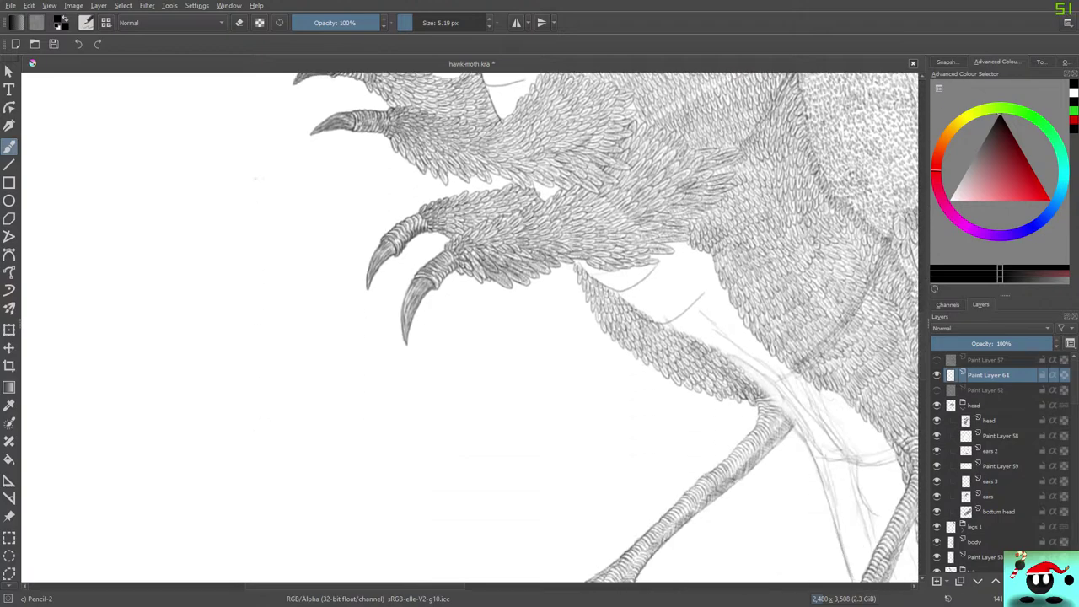
{"action": "mouse_move", "coordinate": [671, 297]}
{"action": "left_mouse_down"}
{"action": "mouse_move", "coordinate": [726, 289]}
{"action": "mouse_move", "coordinate": [735, 320]}
{"action": "mouse_move", "coordinate": [704, 311]}
{"action": "mouse_move", "coordinate": [734, 336]}
{"action": "mouse_move", "coordinate": [787, 329]}
{"action": "mouse_move", "coordinate": [762, 352]}
{"action": "mouse_move", "coordinate": [800, 386]}
{"action": "mouse_move", "coordinate": [830, 376]}
{"action": "mouse_move", "coordinate": [789, 383]}
{"action": "mouse_move", "coordinate": [822, 426]}
{"action": "left_mouse_up"}
{"action": "mouse_move", "coordinate": [873, 430]}
{"action": "left_mouse_down"}
{"action": "mouse_move", "coordinate": [823, 424]}
{"action": "mouse_move", "coordinate": [835, 433]}
{"action": "mouse_move", "coordinate": [882, 440]}
{"action": "left_mouse_up"}
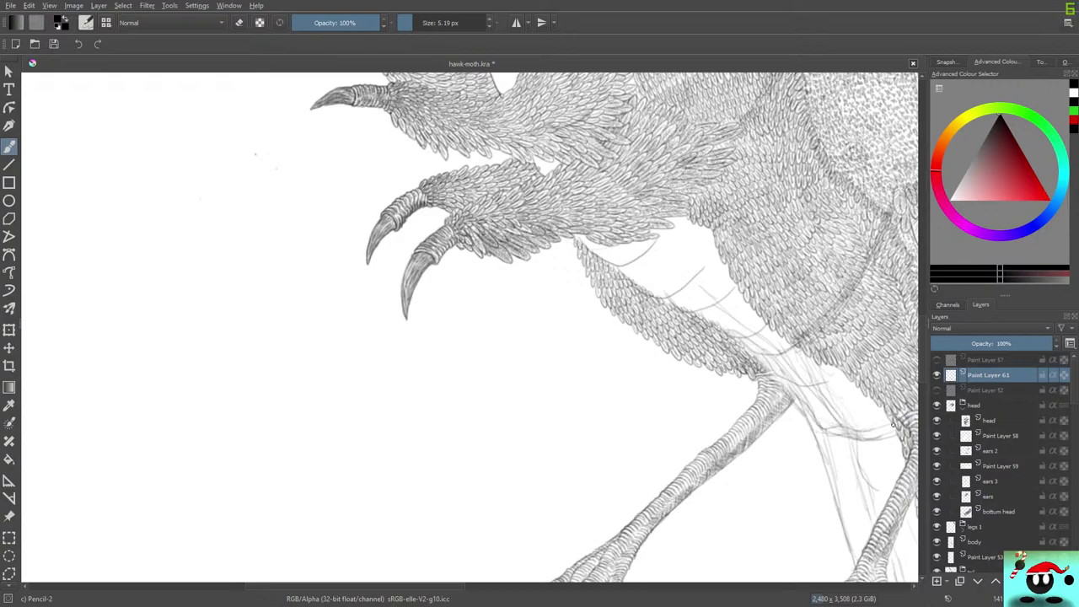
Draw curved bands across the lower neck and extend the contour curve in the middle of the gap below it
{"action": "scroll", "coordinate": [492, 290], "scroll_direction": "up", "scroll_amount": 5}
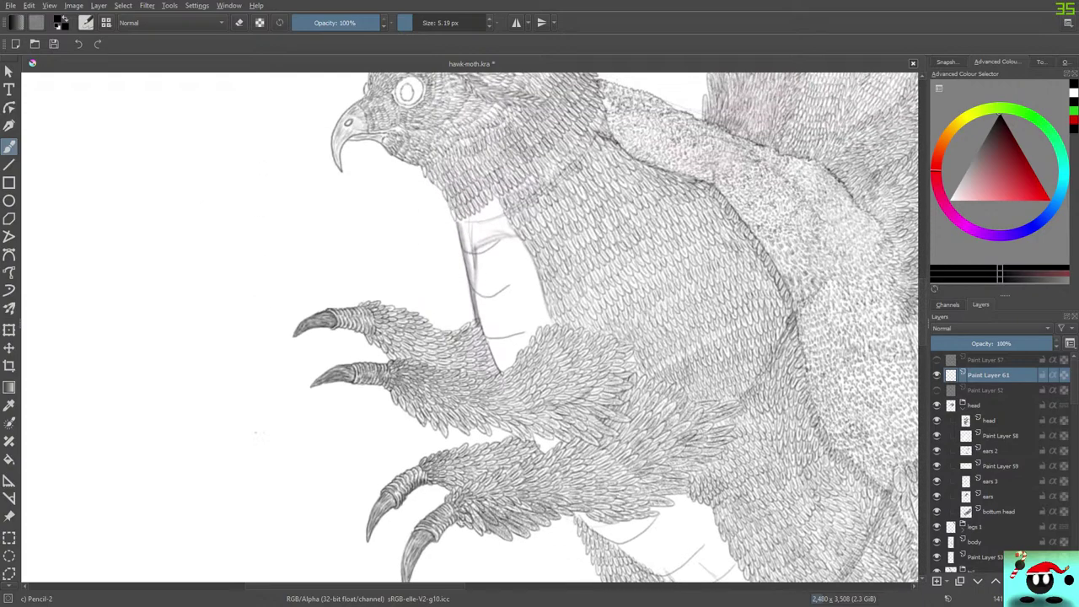
{"action": "mouse_move", "coordinate": [491, 290]}
{"action": "left_mouse_down"}
{"action": "mouse_move", "coordinate": [520, 273]}
{"action": "mouse_move", "coordinate": [492, 200]}
{"action": "mouse_move", "coordinate": [457, 218]}
{"action": "mouse_move", "coordinate": [480, 194]}
{"action": "left_mouse_up"}
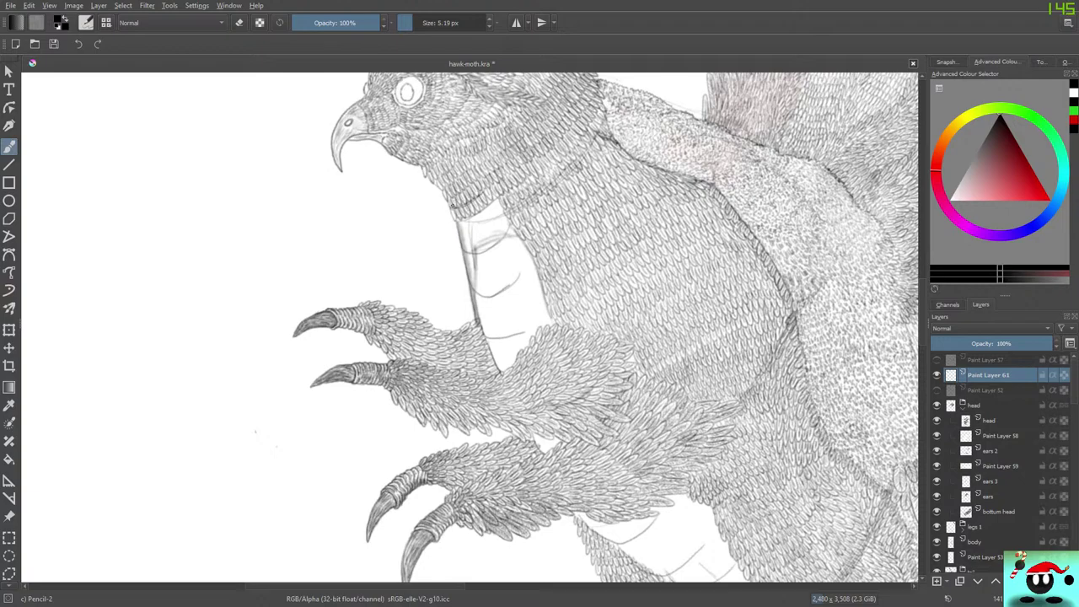
{"action": "mouse_move", "coordinate": [426, 170]}
{"action": "left_mouse_down"}
{"action": "mouse_move", "coordinate": [432, 183]}
{"action": "mouse_move", "coordinate": [472, 164]}
{"action": "mouse_move", "coordinate": [476, 189]}
{"action": "mouse_move", "coordinate": [460, 171]}
{"action": "mouse_move", "coordinate": [513, 222]}
{"action": "mouse_move", "coordinate": [524, 202]}
{"action": "left_mouse_up"}
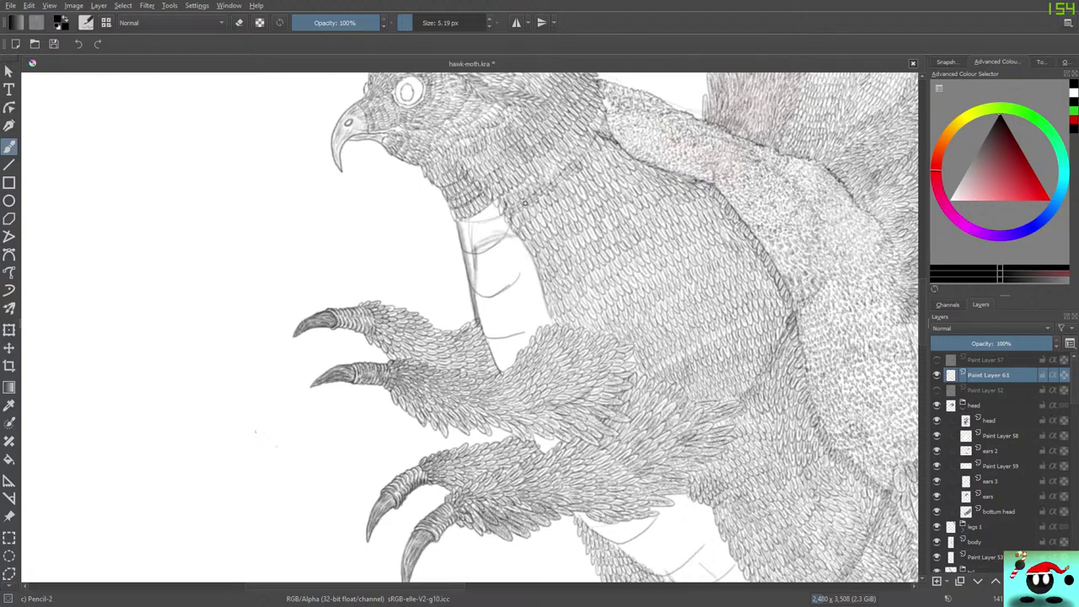
{"action": "left_click_drag", "start_coordinate": [433, 179], "coordinate": [454, 210]}
Erase part of the gap's front outline near the second curve with a 29.14 px circle eraser, and redraw it in pencil
{"action": "mouse_move", "coordinate": [462, 251]}
{"action": "left_mouse_down"}
{"action": "mouse_move", "coordinate": [482, 259]}
{"action": "mouse_move", "coordinate": [511, 232]}
{"action": "mouse_move", "coordinate": [463, 251]}
{"action": "left_mouse_up"}
{"action": "key", "text": "slash"}
{"action": "mouse_move", "coordinate": [467, 253]}
{"action": "left_mouse_down"}
{"action": "mouse_move", "coordinate": [491, 256]}
{"action": "mouse_move", "coordinate": [514, 234]}
{"action": "left_mouse_up"}
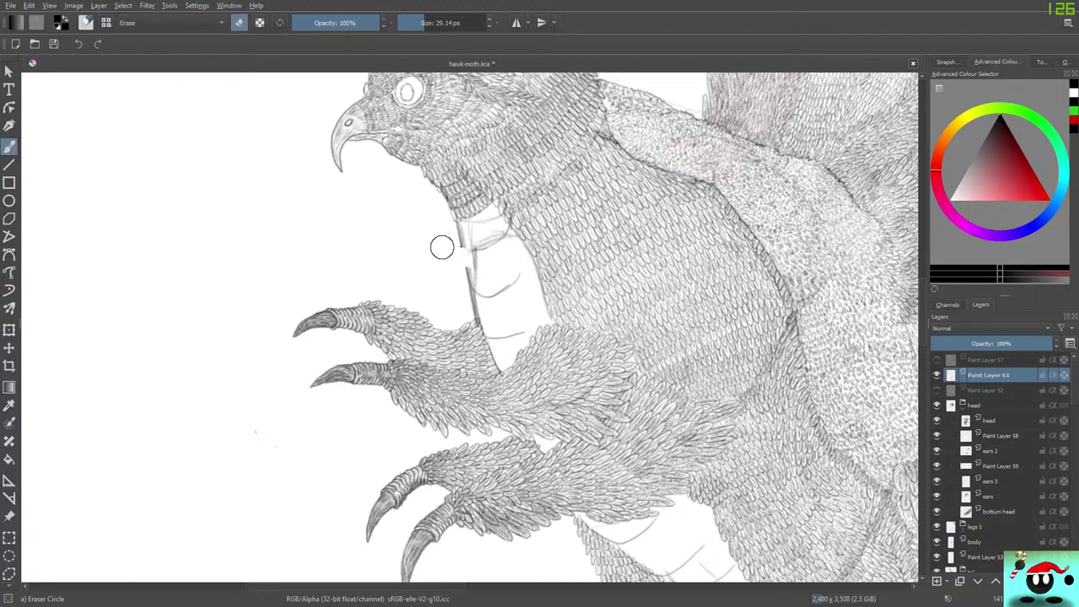
{"action": "key", "text": "e"}
{"action": "left_click_drag", "start_coordinate": [462, 242], "coordinate": [466, 273]}
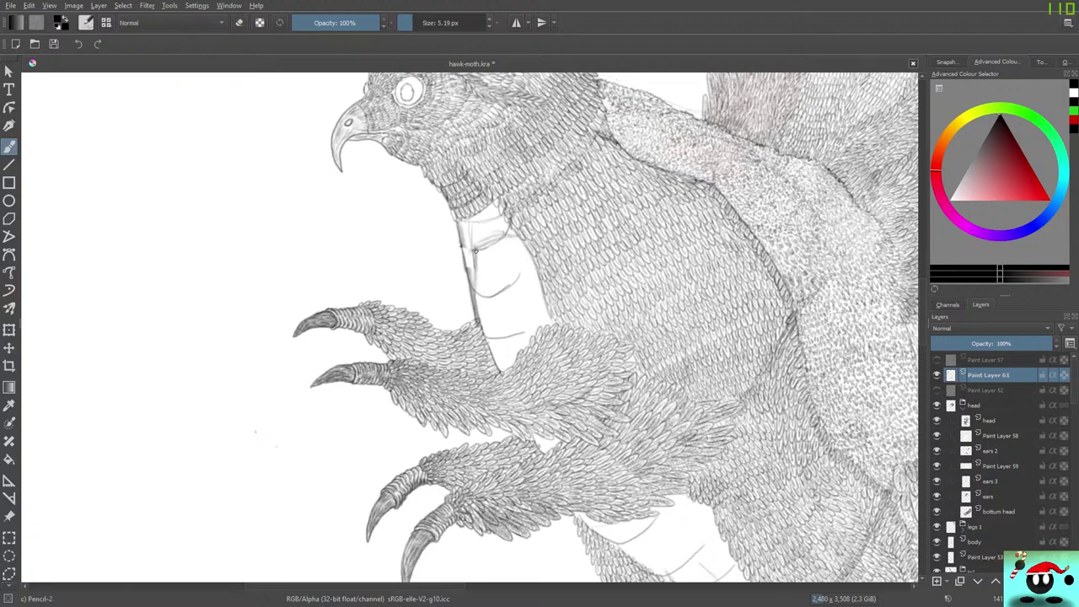
Strengthen the curved bands across the gap and draw a feathered edge where it meets the chest
{"action": "left_click_drag", "start_coordinate": [503, 232], "coordinate": [455, 238]}
{"action": "left_click_drag", "start_coordinate": [508, 216], "coordinate": [553, 324]}
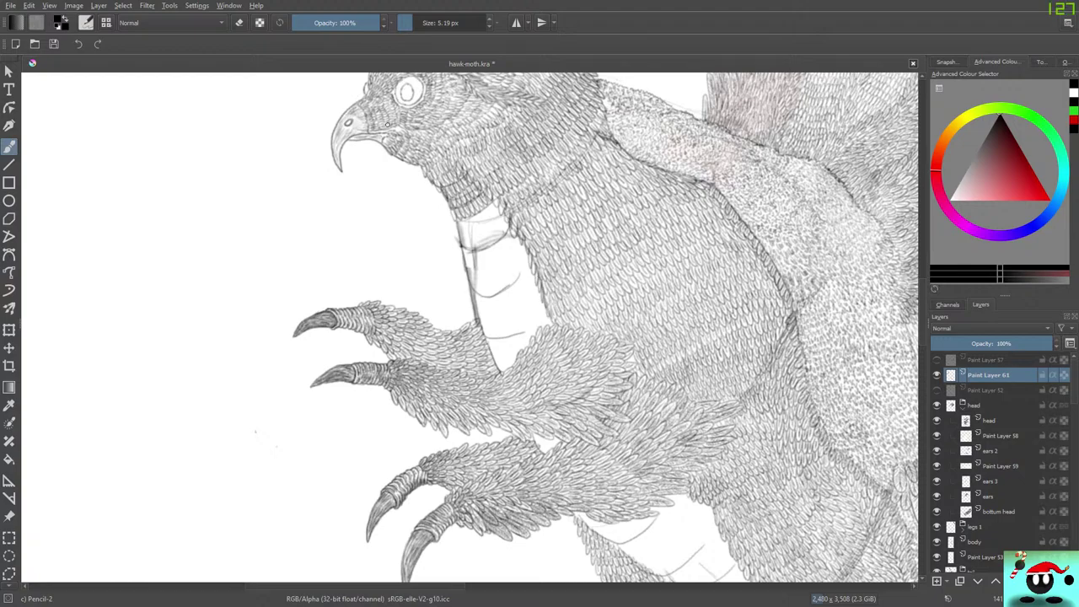
{"action": "left_click_drag", "start_coordinate": [489, 298], "coordinate": [524, 278]}
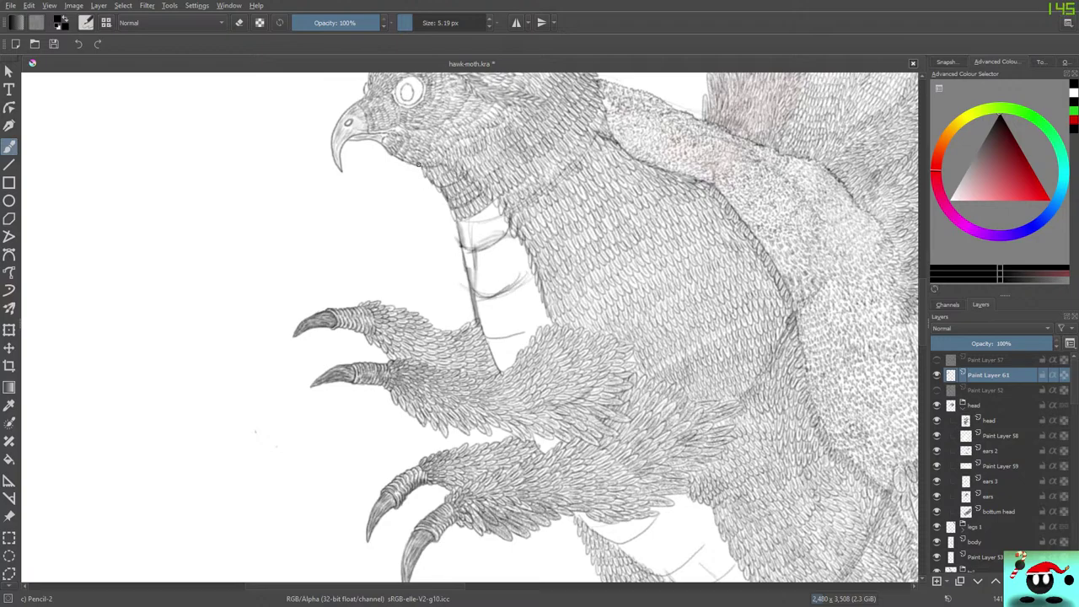
Darken the feathers under the throat, add a contour line across the gap, and draw a feather row along its upper edge
{"action": "mouse_move", "coordinate": [417, 164]}
{"action": "left_mouse_down"}
{"action": "mouse_move", "coordinate": [462, 179]}
{"action": "mouse_move", "coordinate": [425, 174]}
{"action": "mouse_move", "coordinate": [445, 176]}
{"action": "left_mouse_up"}
{"action": "mouse_move", "coordinate": [497, 204]}
{"action": "left_mouse_down"}
{"action": "mouse_move", "coordinate": [455, 218]}
{"action": "mouse_move", "coordinate": [464, 246]}
{"action": "mouse_move", "coordinate": [521, 247]}
{"action": "left_mouse_up"}
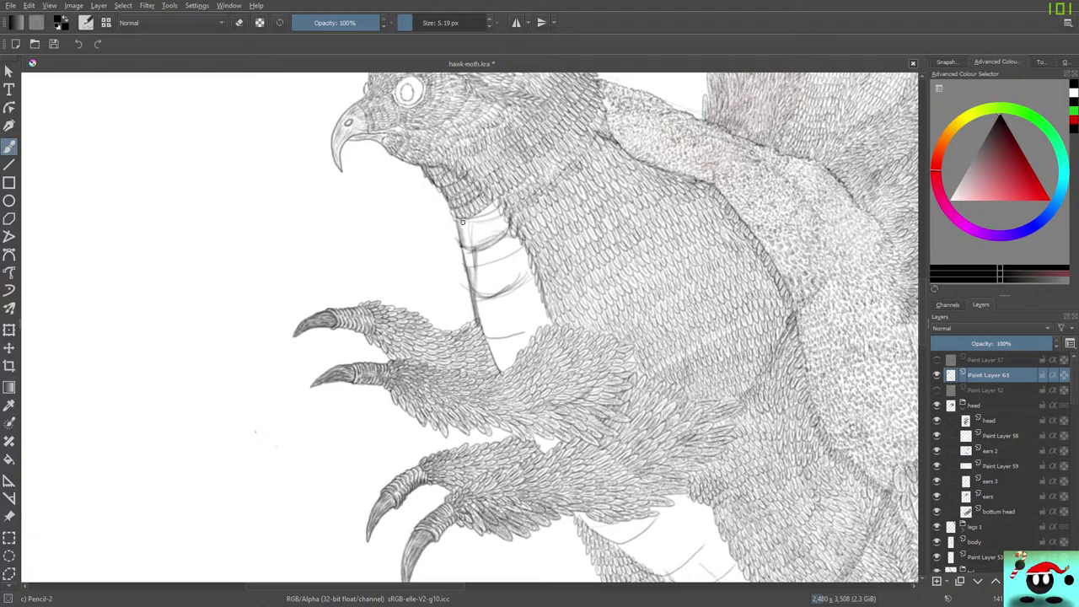
{"action": "mouse_move", "coordinate": [456, 220]}
{"action": "left_mouse_down"}
{"action": "mouse_move", "coordinate": [459, 237]}
{"action": "mouse_move", "coordinate": [492, 218]}
{"action": "mouse_move", "coordinate": [488, 208]}
{"action": "left_mouse_up"}
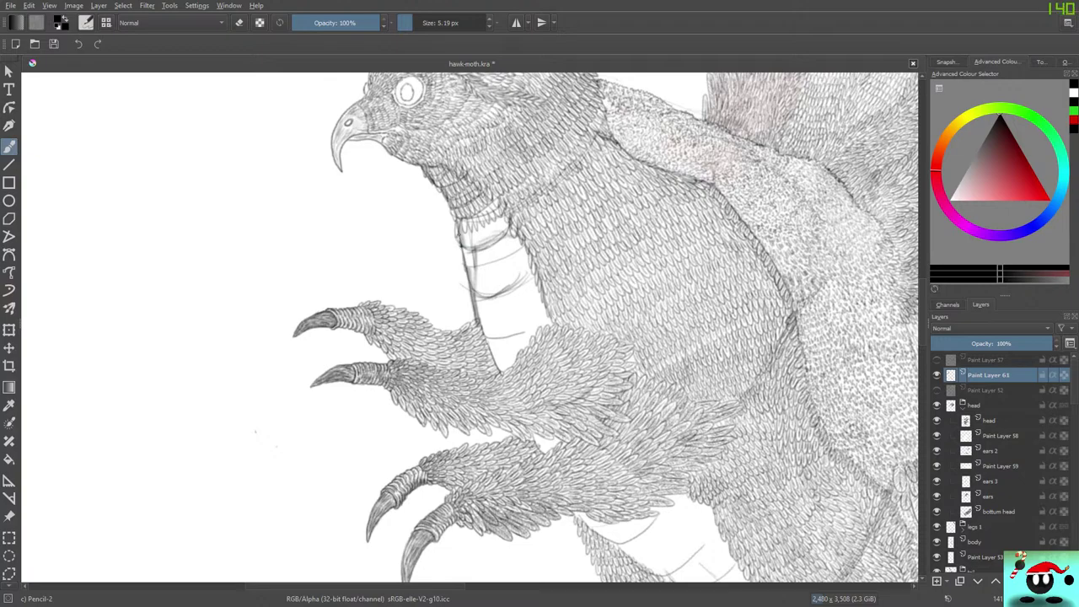
Try a row of pointed feathers along the second curved band below the neck, and undo those strokes
{"action": "mouse_move", "coordinate": [460, 245]}
{"action": "left_mouse_down"}
{"action": "mouse_move", "coordinate": [493, 236]}
{"action": "mouse_move", "coordinate": [504, 245]}
{"action": "mouse_move", "coordinate": [502, 216]}
{"action": "mouse_move", "coordinate": [502, 232]}
{"action": "mouse_move", "coordinate": [464, 242]}
{"action": "left_mouse_up"}
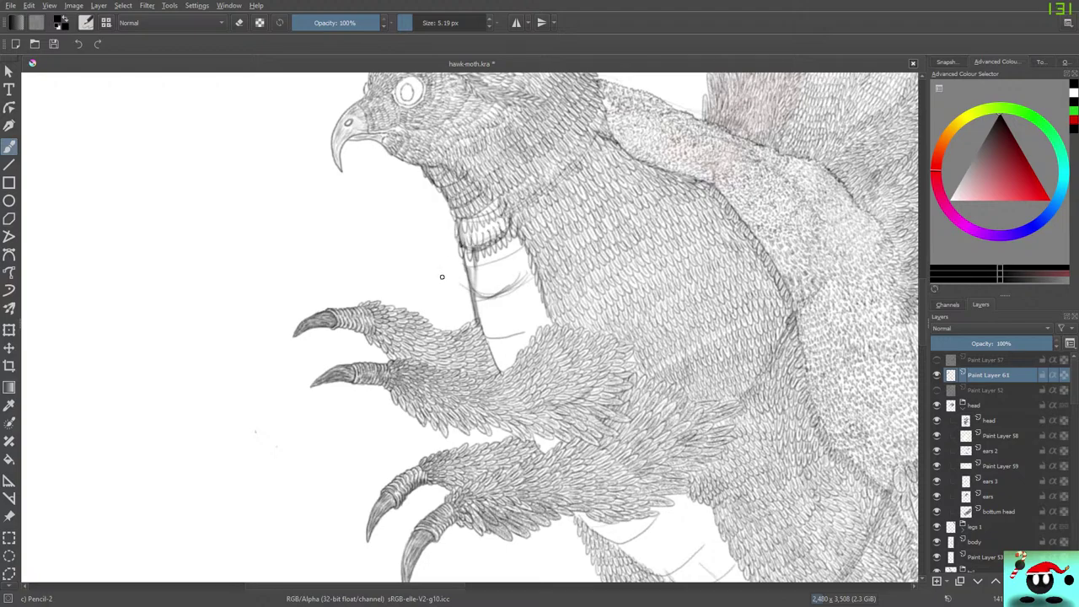
{"action": "key", "text": "ctrl+z"}
{"action": "key", "text": "ctrl+z"}
{"action": "key", "text": "ctrl+z"}
{"action": "key", "text": "ctrl+z"}
{"action": "key", "text": "ctrl+z"}
{"action": "key", "text": "ctrl+z"}
{"action": "key", "text": "ctrl+z"}
{"action": "key", "text": "ctrl+z"}
{"action": "key", "text": "ctrl+z"}
{"action": "key", "text": "ctrl+z"}
{"action": "key", "text": "ctrl+z"}
{"action": "key", "text": "ctrl+z"}
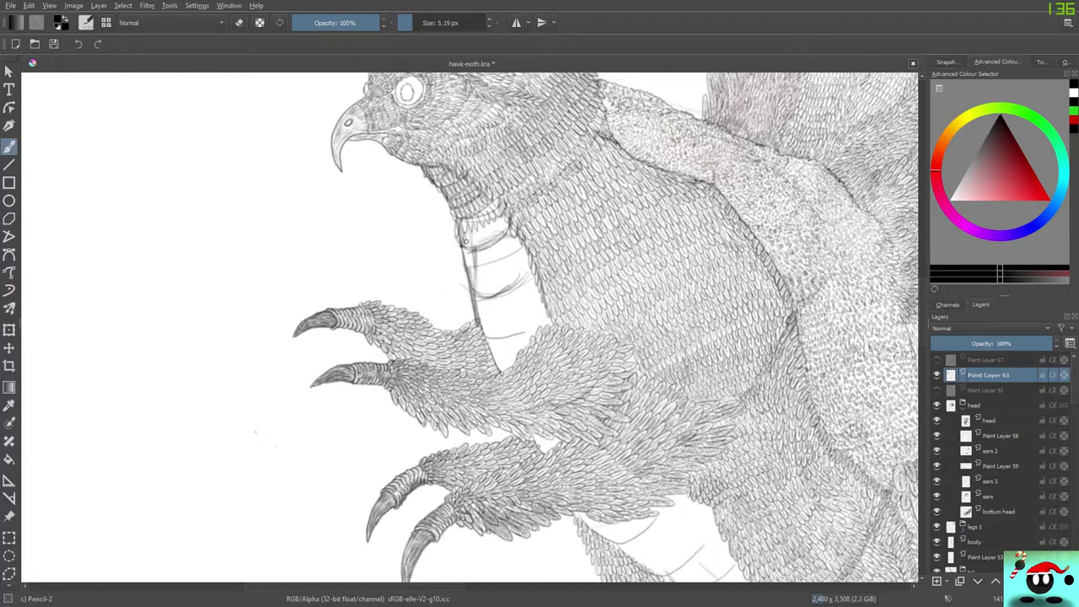
Fill the upper band below the neck with small feathers and start a crisscross feather pattern in the band beneath it
{"action": "left_click_drag", "start_coordinate": [472, 239], "coordinate": [471, 236]}
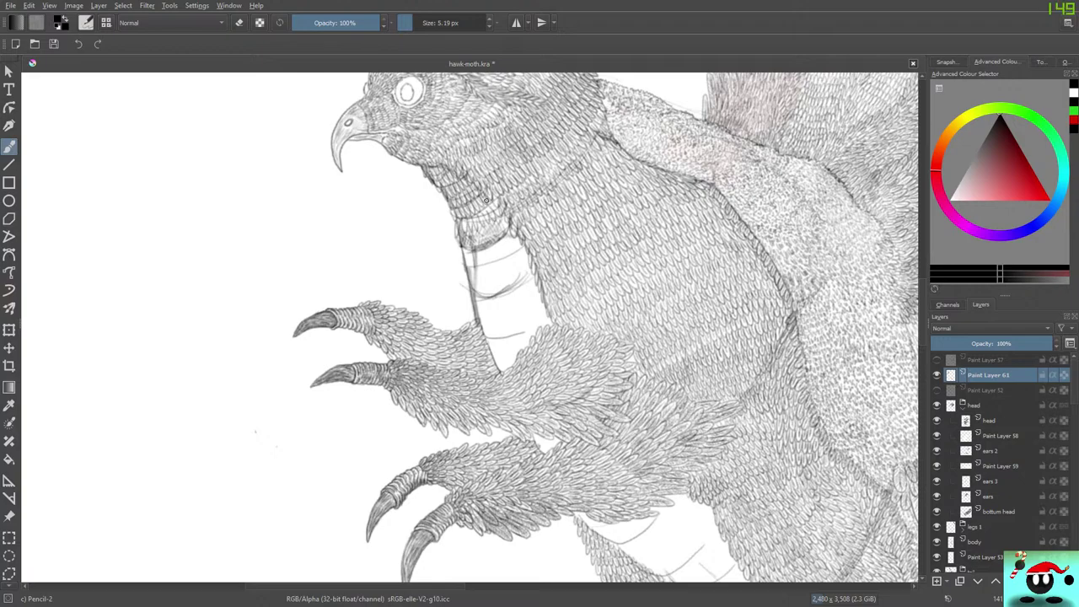
{"action": "mouse_move", "coordinate": [511, 228]}
{"action": "left_mouse_down"}
{"action": "mouse_move", "coordinate": [469, 255]}
{"action": "mouse_move", "coordinate": [459, 241]}
{"action": "mouse_move", "coordinate": [462, 273]}
{"action": "mouse_move", "coordinate": [466, 256]}
{"action": "mouse_move", "coordinate": [472, 270]}
{"action": "mouse_move", "coordinate": [482, 253]}
{"action": "mouse_move", "coordinate": [488, 263]}
{"action": "mouse_move", "coordinate": [516, 250]}
{"action": "mouse_move", "coordinate": [474, 260]}
{"action": "mouse_move", "coordinate": [473, 280]}
{"action": "mouse_move", "coordinate": [494, 262]}
{"action": "mouse_move", "coordinate": [499, 274]}
{"action": "mouse_move", "coordinate": [516, 269]}
{"action": "mouse_move", "coordinate": [498, 262]}
{"action": "mouse_move", "coordinate": [477, 283]}
{"action": "mouse_move", "coordinate": [511, 286]}
{"action": "left_mouse_up"}
{"action": "mouse_move", "coordinate": [515, 267]}
{"action": "left_mouse_down"}
{"action": "mouse_move", "coordinate": [518, 278]}
{"action": "mouse_move", "coordinate": [491, 289]}
{"action": "left_mouse_up"}
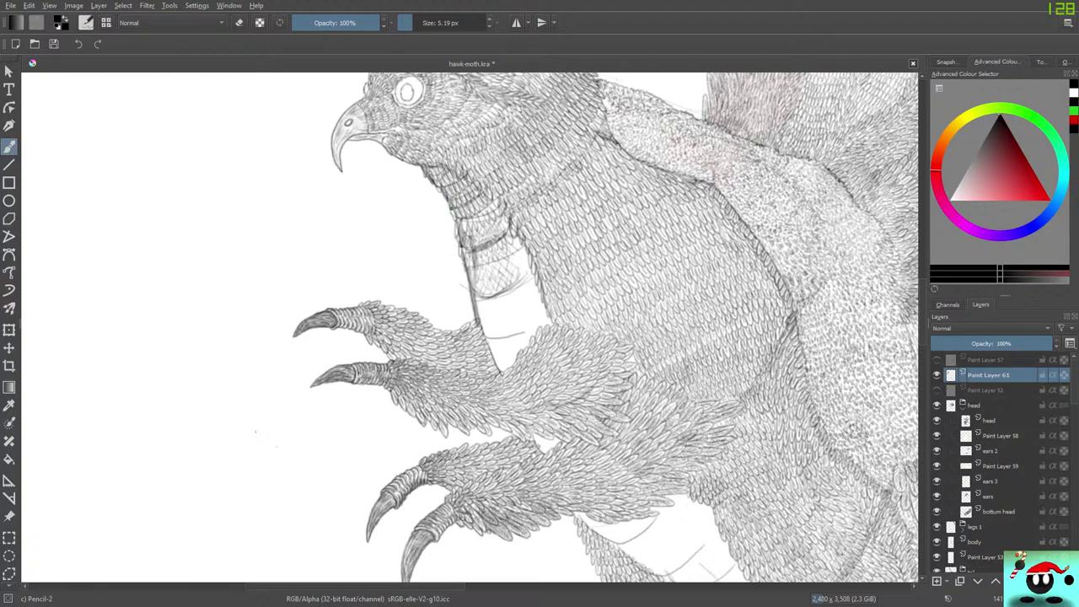
Sketch guide arrows in the empty area under the beak, pointing toward the lower neck and the front of the chest
{"action": "right_click", "coordinate": [412, 192]}
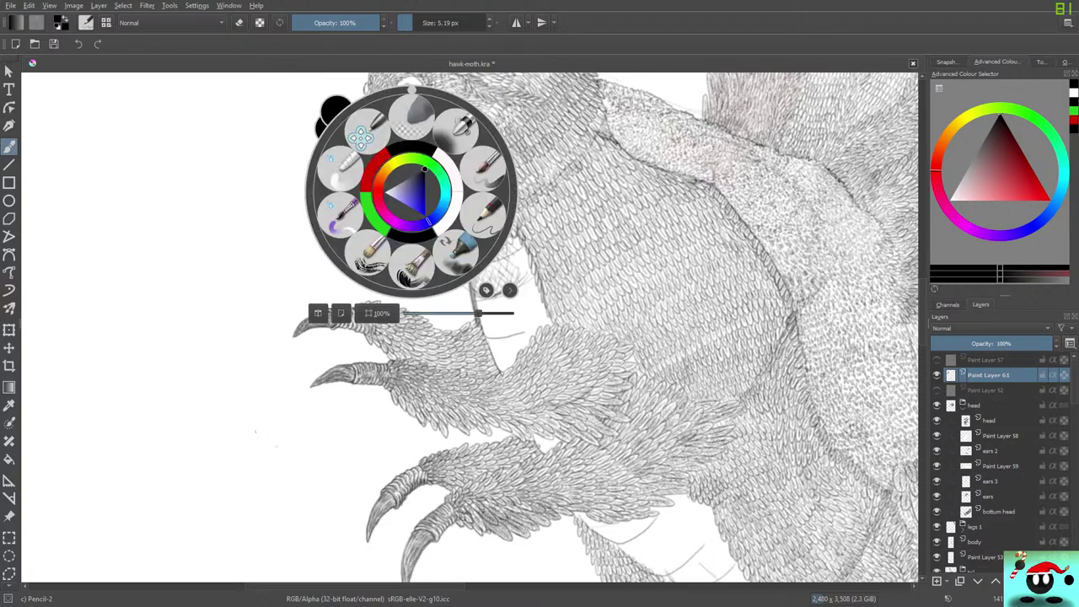
{"action": "right_click", "coordinate": [371, 200]}
{"action": "mouse_move", "coordinate": [356, 214]}
{"action": "left_mouse_down"}
{"action": "mouse_move", "coordinate": [423, 199]}
{"action": "mouse_move", "coordinate": [397, 196]}
{"action": "mouse_move", "coordinate": [455, 275]}
{"action": "left_mouse_up"}
{"action": "left_click_drag", "start_coordinate": [450, 251], "coordinate": [454, 278]}
{"action": "mouse_move", "coordinate": [381, 230]}
{"action": "left_mouse_down"}
{"action": "mouse_move", "coordinate": [451, 222]}
{"action": "mouse_move", "coordinate": [435, 231]}
{"action": "left_mouse_up"}
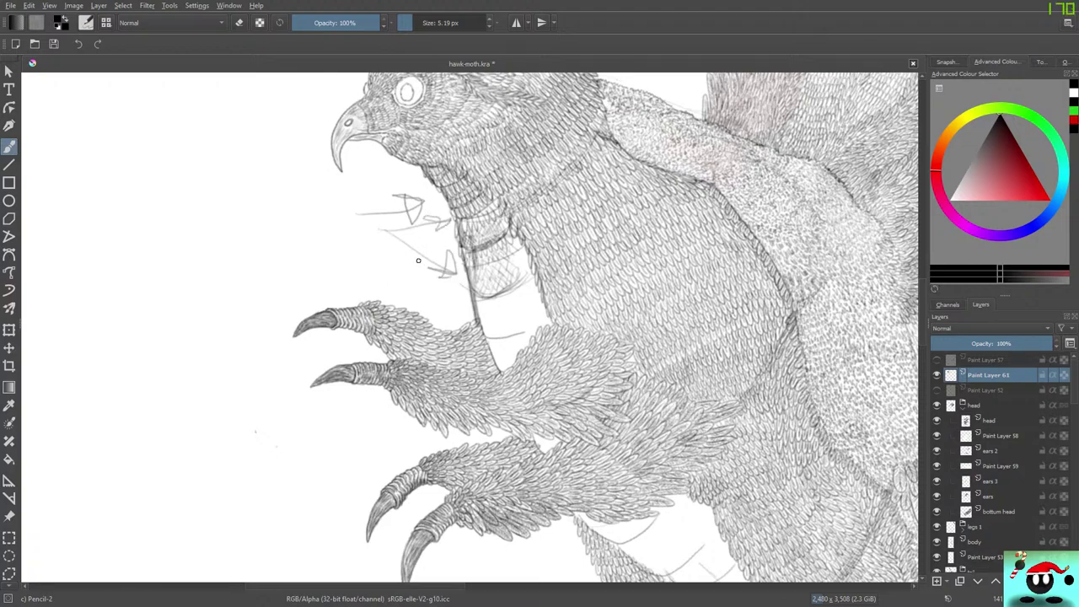
{"action": "mouse_move", "coordinate": [414, 274]}
{"action": "left_mouse_down"}
{"action": "mouse_move", "coordinate": [446, 249]}
{"action": "mouse_move", "coordinate": [425, 285]}
{"action": "left_mouse_up"}
Save the drawing and check the whole creature from afar
{"action": "key", "text": "ctrl+s"}
{"action": "scroll", "coordinate": [272, 380], "scroll_direction": "down", "scroll_amount": 5}
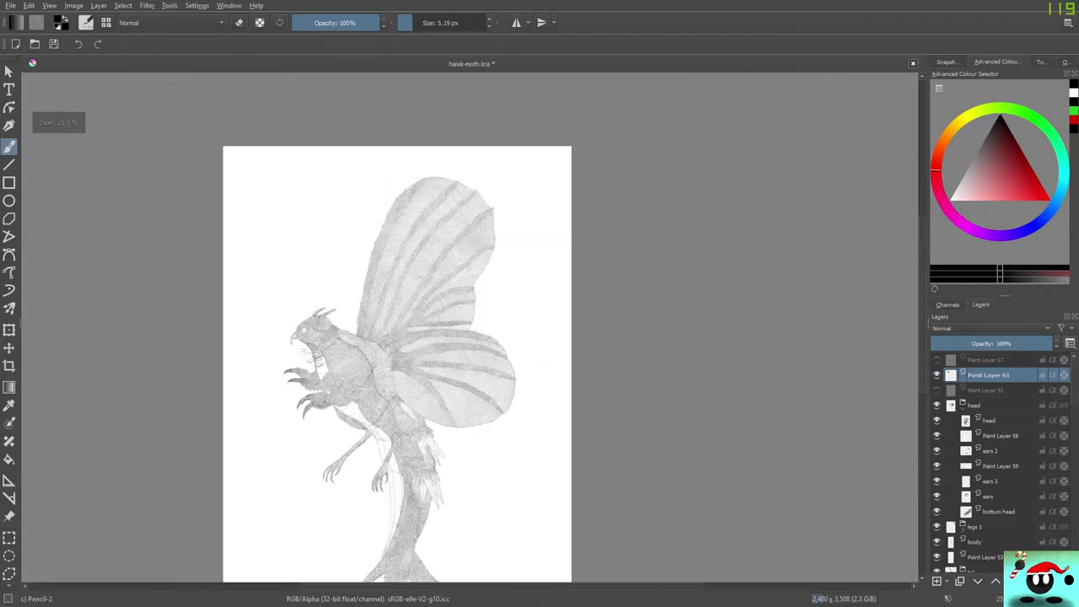
{"action": "scroll", "coordinate": [325, 402], "scroll_direction": "down", "scroll_amount": 1}
{"action": "scroll", "coordinate": [327, 403], "scroll_direction": "up", "scroll_amount": 1}
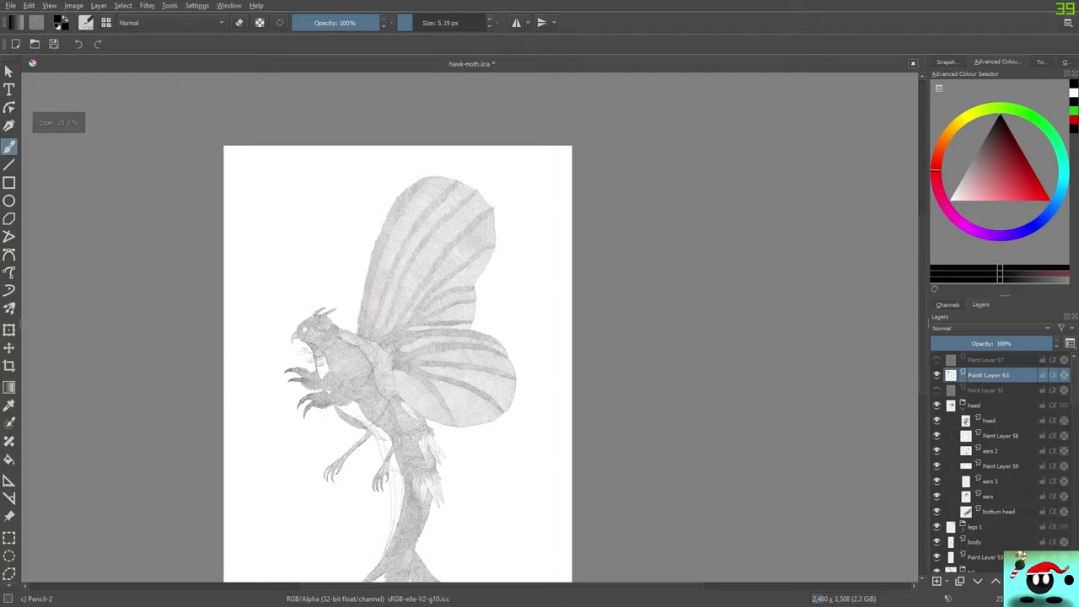